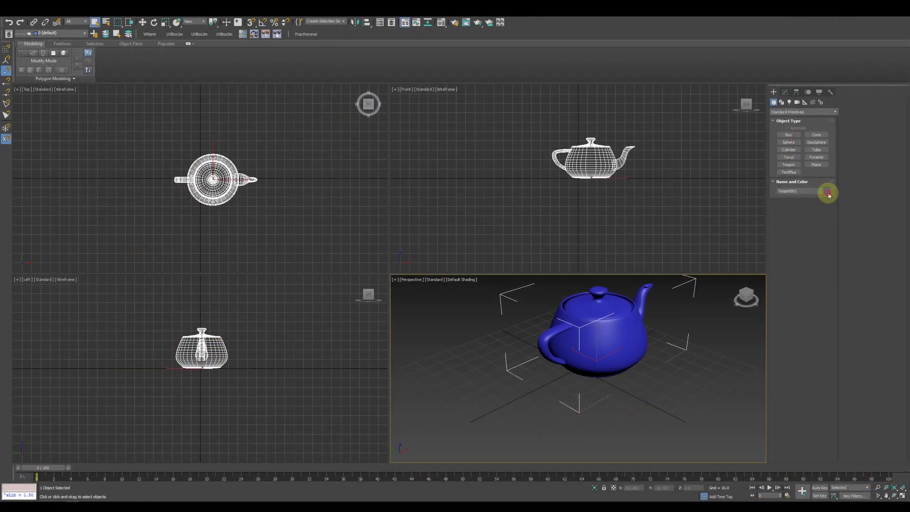
Step: Colour the teapot orange and remove its handle, spout and lid
click(826, 191)
click(491, 293)
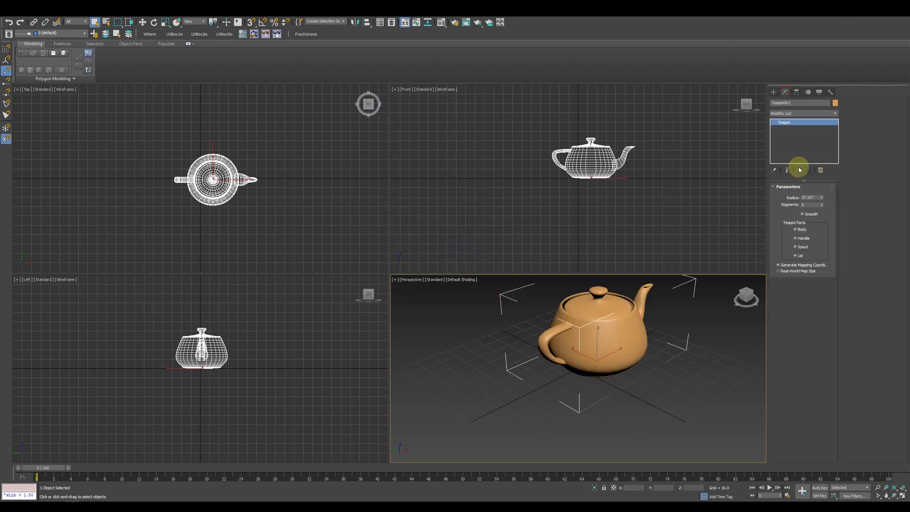
click(796, 255)
click(813, 205)
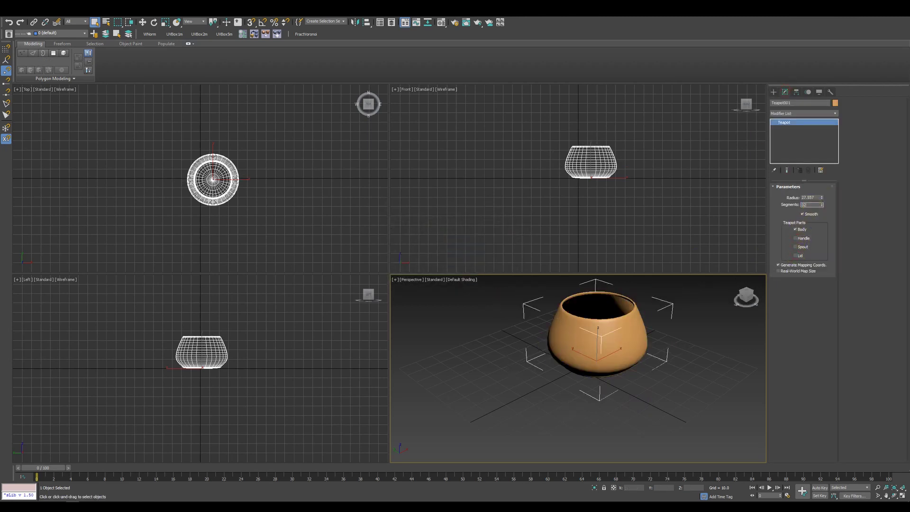
text(32)
Step: Shift-move an independent copy of the pot off to the right
alt+middle_drag(589, 332, 589, 345)
key(alt+w)
mouse_move(581, 300)
middle_down()
mouse_move(546, 273)
mouse_move(469, 244)
middle_up()
key(F4)
right_click(485, 256)
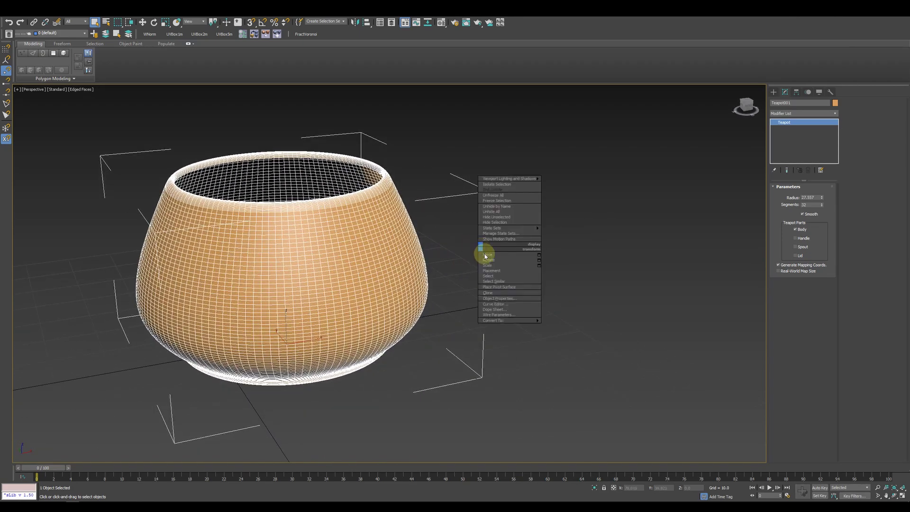
click(484, 256)
shift+drag(335, 349, 581, 308)
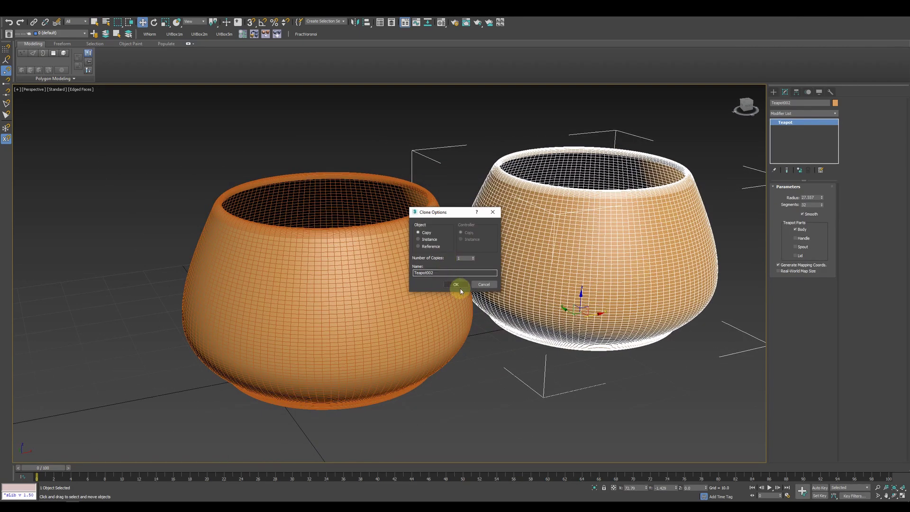
click(460, 288)
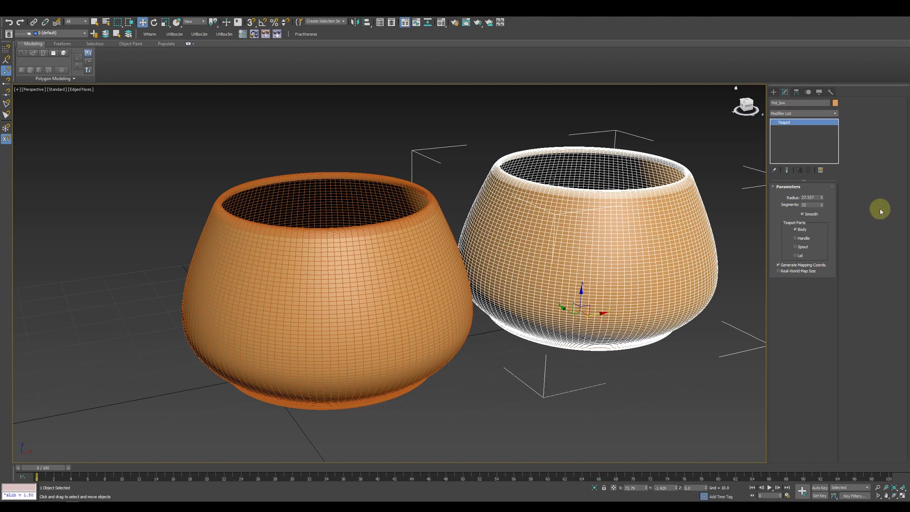
Step: Give the clone 16 segments and enlarge the original pot to radius 30
text(16)
key(Return)
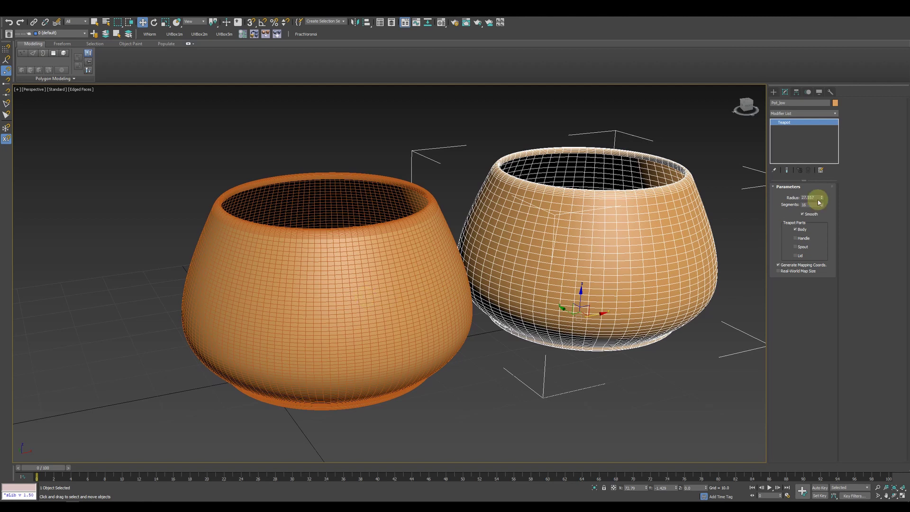
click(453, 274)
text(30)
key(Return)
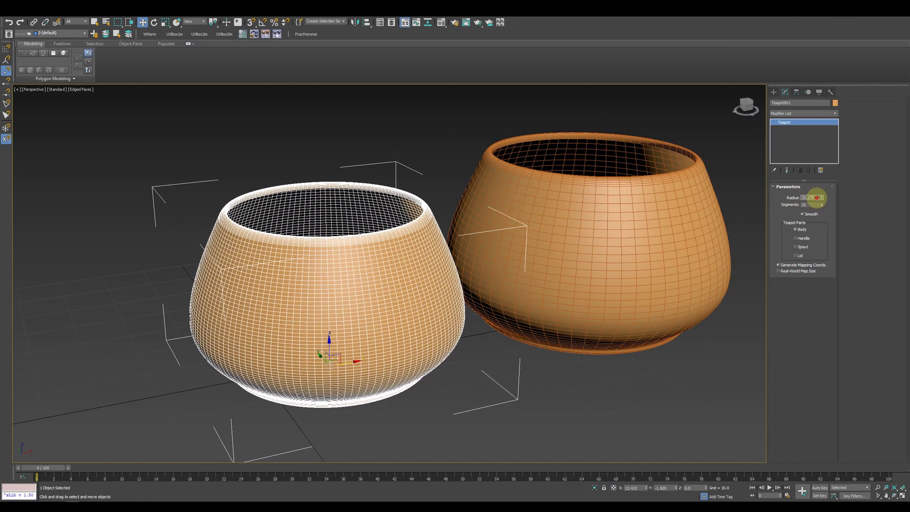
key(F12)
Step: Stack both pots at the origin by zeroing their X and Y positions
right_click(378, 149)
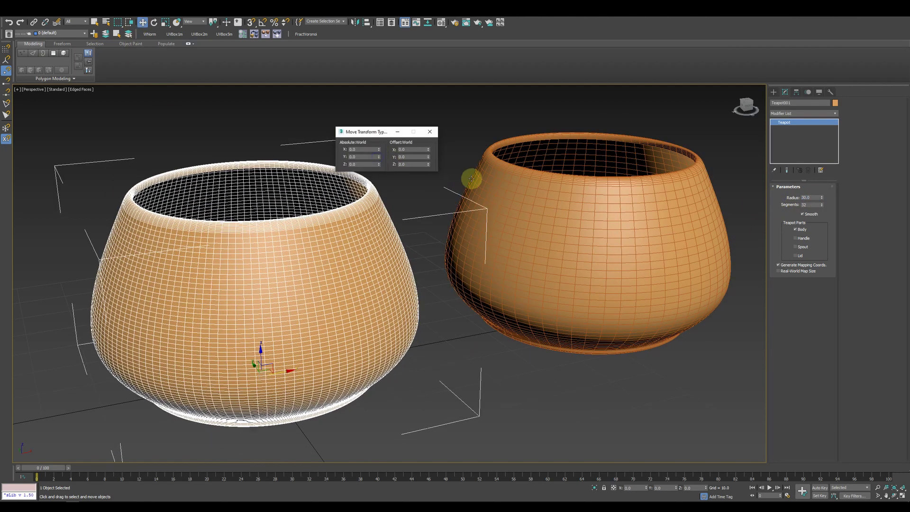
click(469, 180)
right_click(378, 150)
click(516, 288)
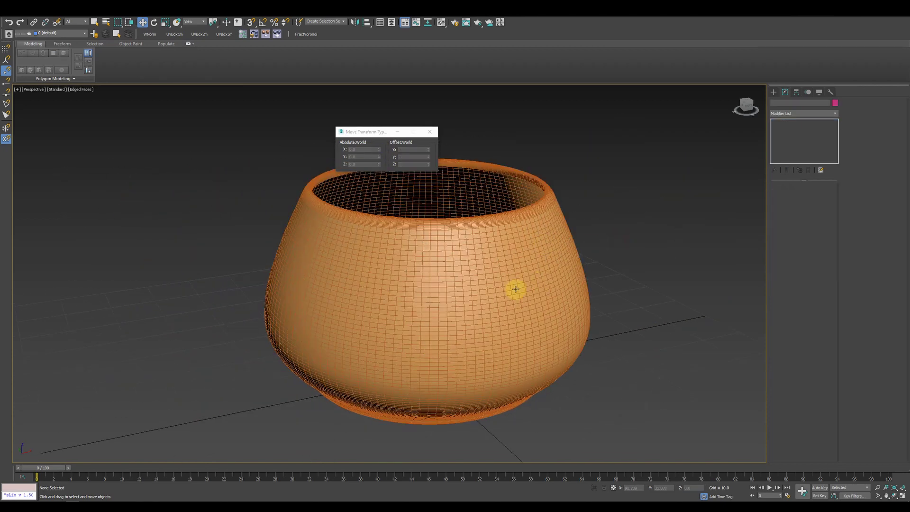
scroll(459, 325, up, 3)
Step: Convert the pot to Editable Poly and select its upper element
right_click(563, 260)
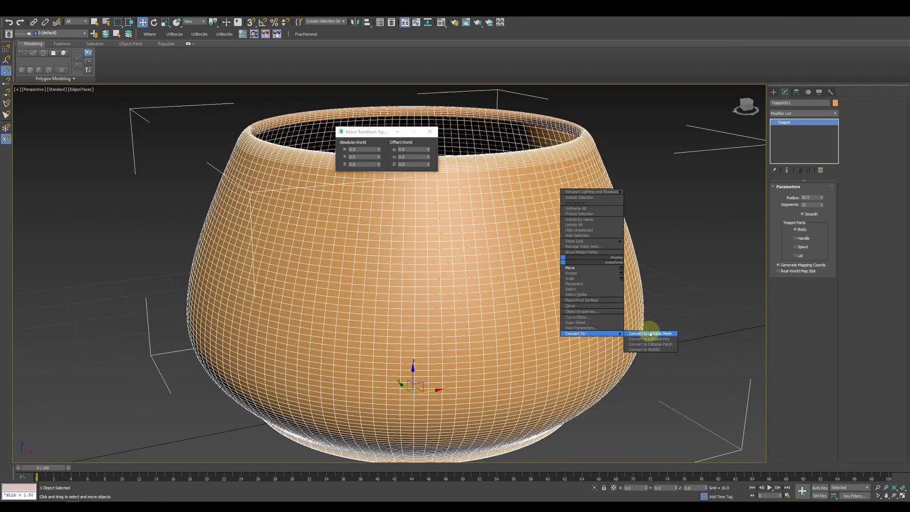
click(649, 339)
click(810, 196)
alt+middle_drag(473, 341, 430, 308)
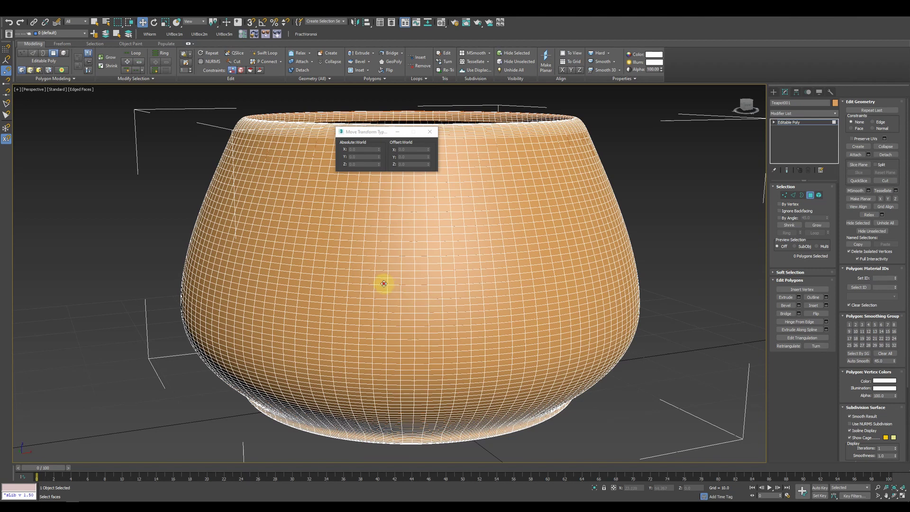
double_click(384, 284)
click(818, 195)
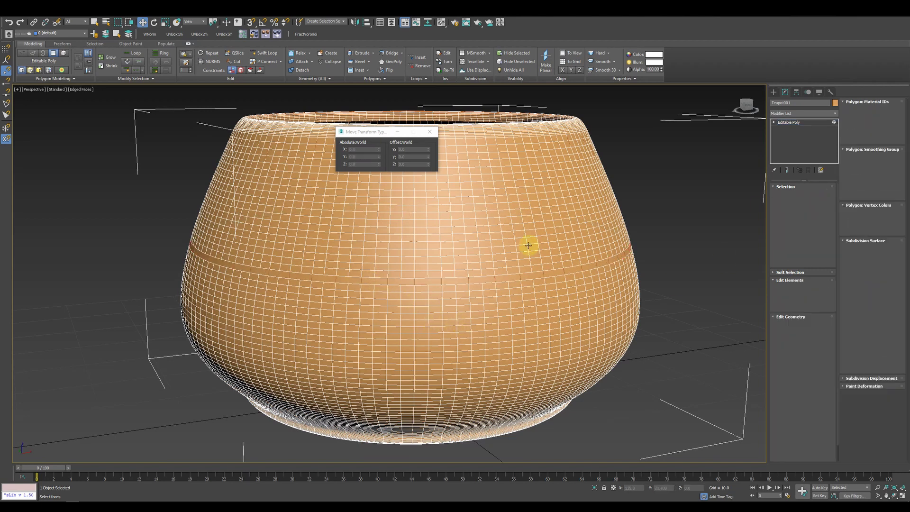
click(528, 243)
Step: Trim the low pot by deleting its polygon band and upper section
click(584, 270)
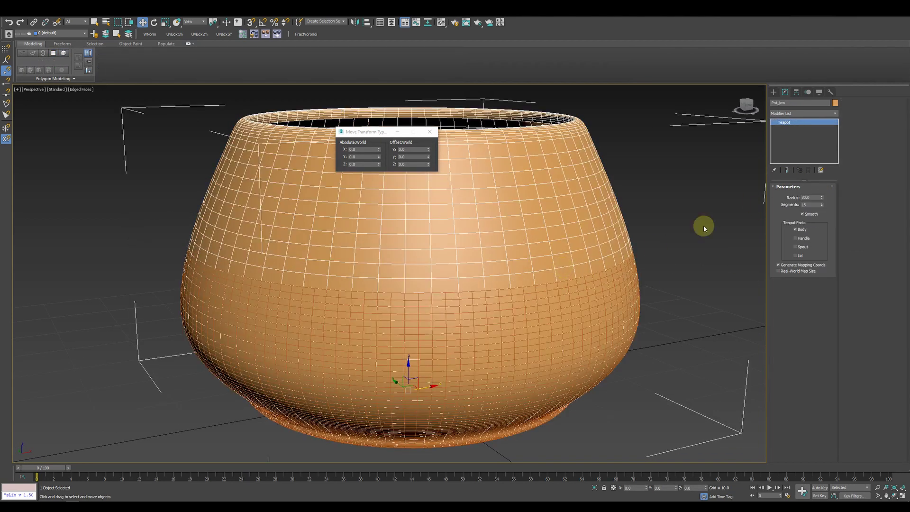
right_click(611, 314)
key(4)
click(561, 273)
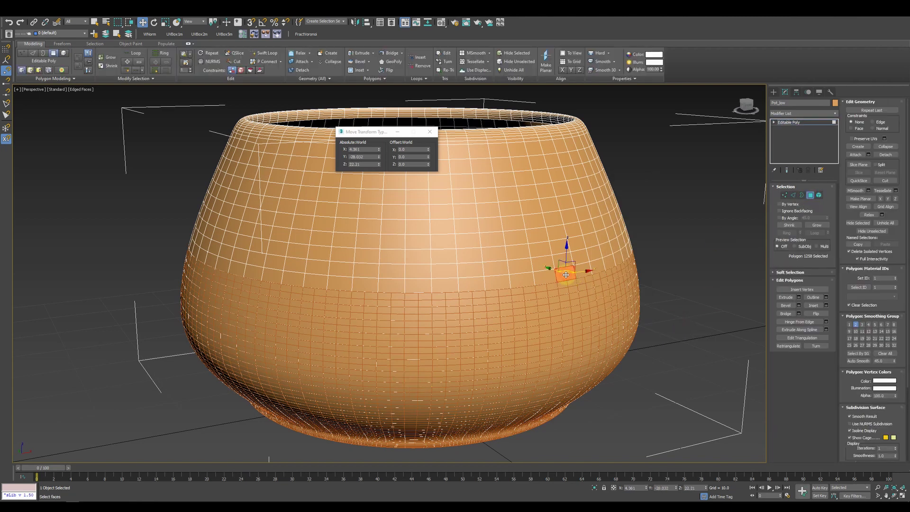
key(Delete)
key(5)
click(521, 209)
key(Delete)
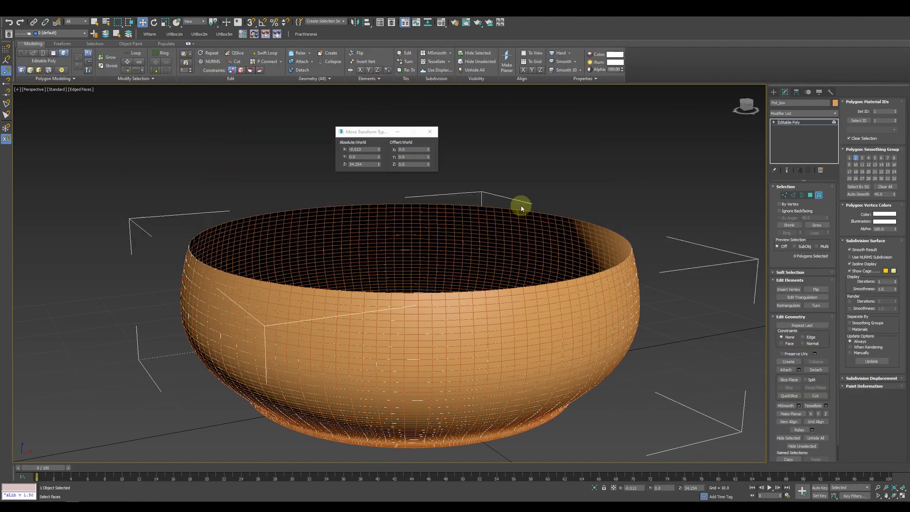
Step: Exit sub-object editing and select the original Pot_Render, then the low pot
click(435, 132)
click(819, 195)
click(585, 308)
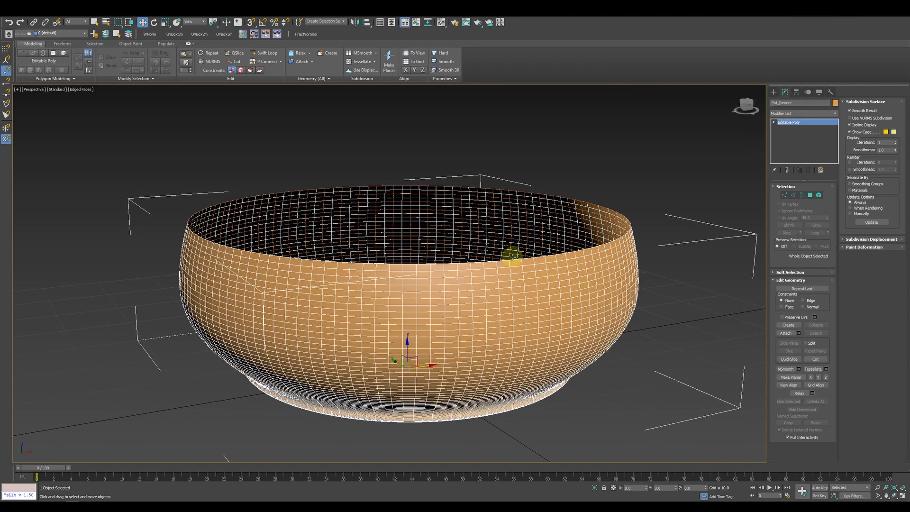
click(511, 256)
Step: Create layers Low and Render for the low and high-res bowls and verify them
click(95, 33)
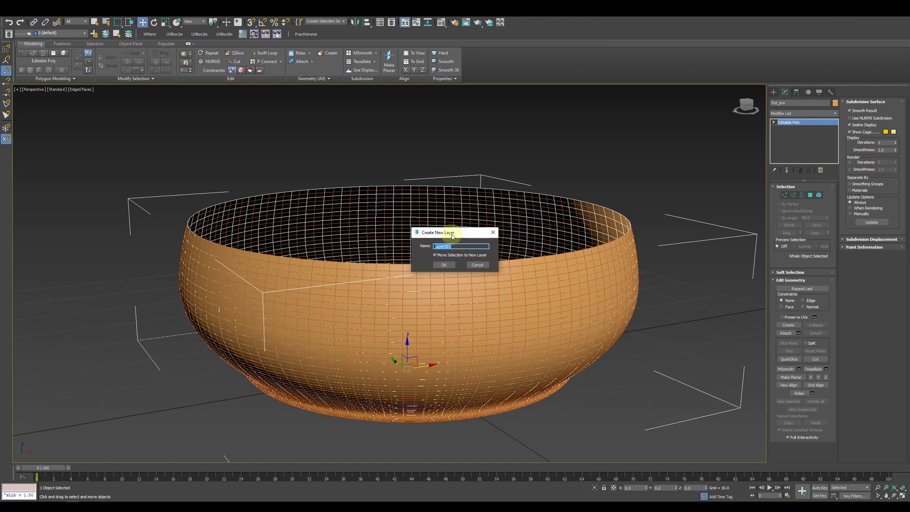
click(441, 265)
click(479, 266)
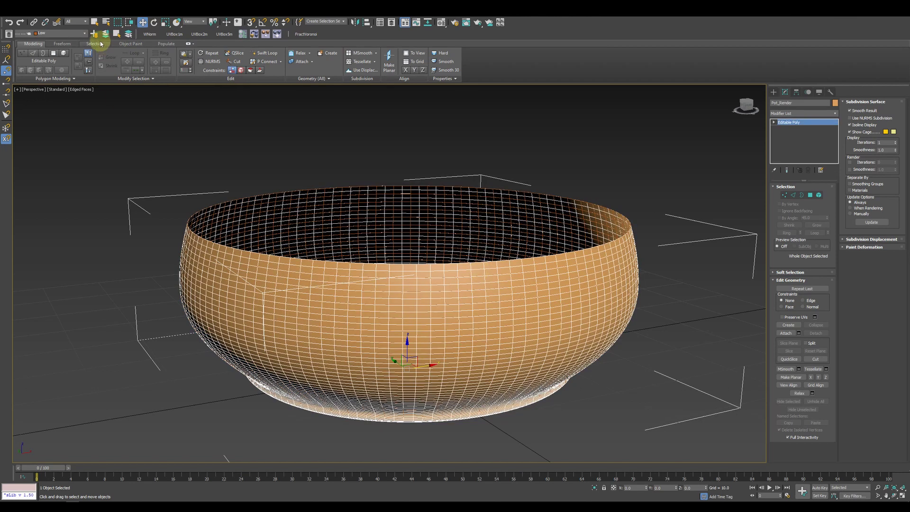
click(95, 33)
text(Render)
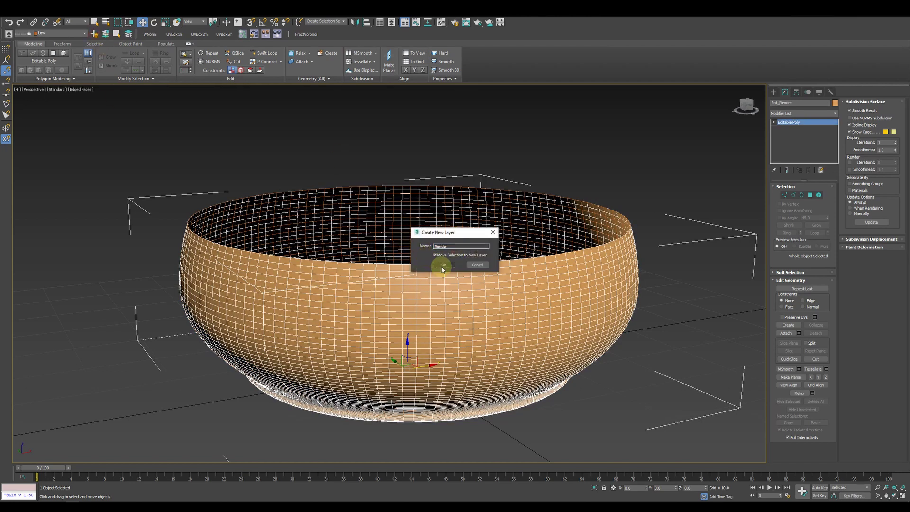
click(443, 266)
click(391, 23)
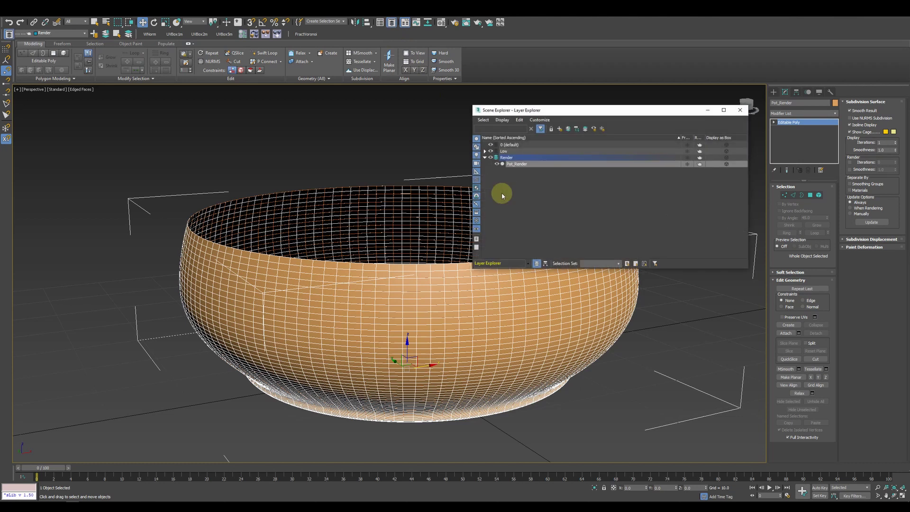
click(740, 109)
Step: Cap Pot_Render's open rim by scaling its border to zero into a flat top
click(664, 180)
click(592, 265)
click(801, 195)
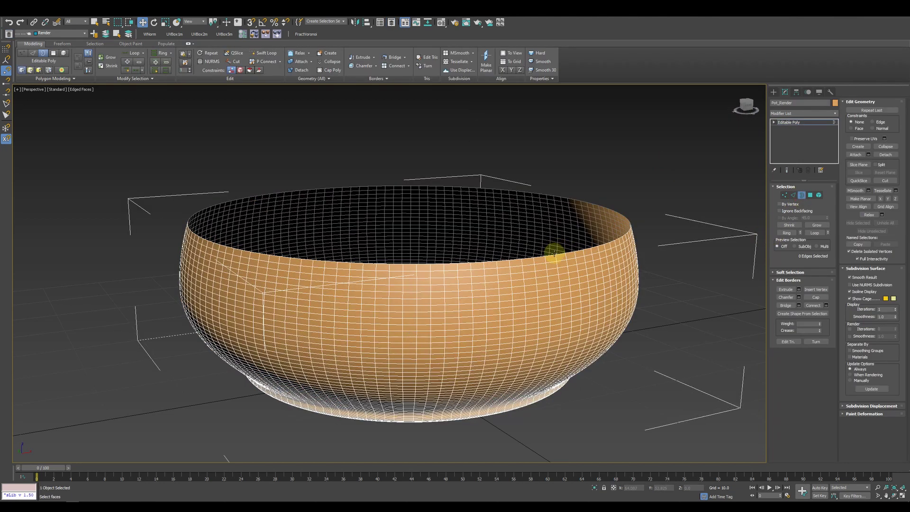
click(553, 254)
right_click(552, 254)
click(577, 267)
drag(411, 221, 532, 269)
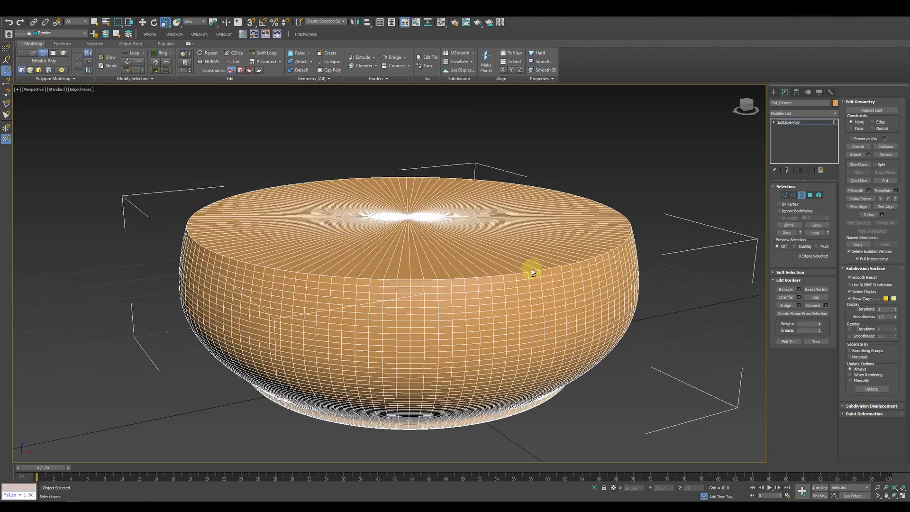
alt+middle_drag(532, 269, 579, 276)
click(799, 195)
right_click(701, 260)
click(715, 265)
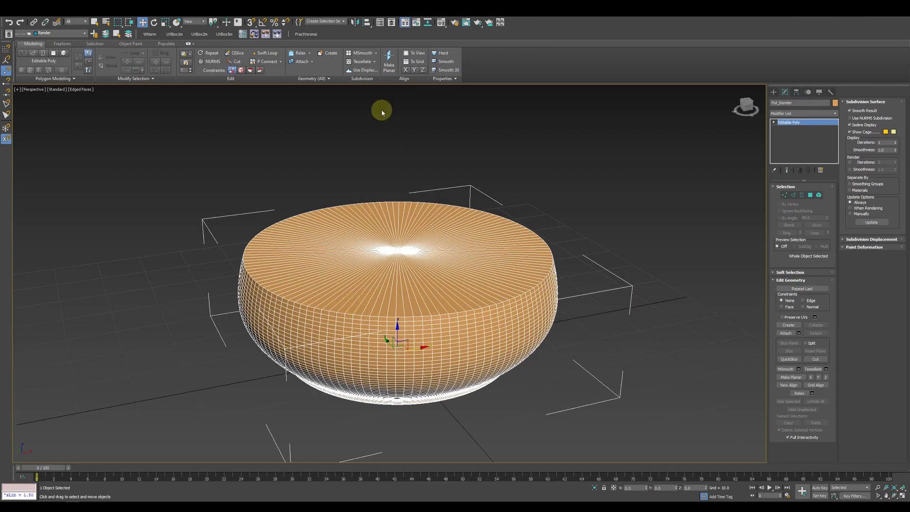
Step: Break Pot_Render into 24 fragments with the F.R.A.C.T. script and test one piece
click(305, 34)
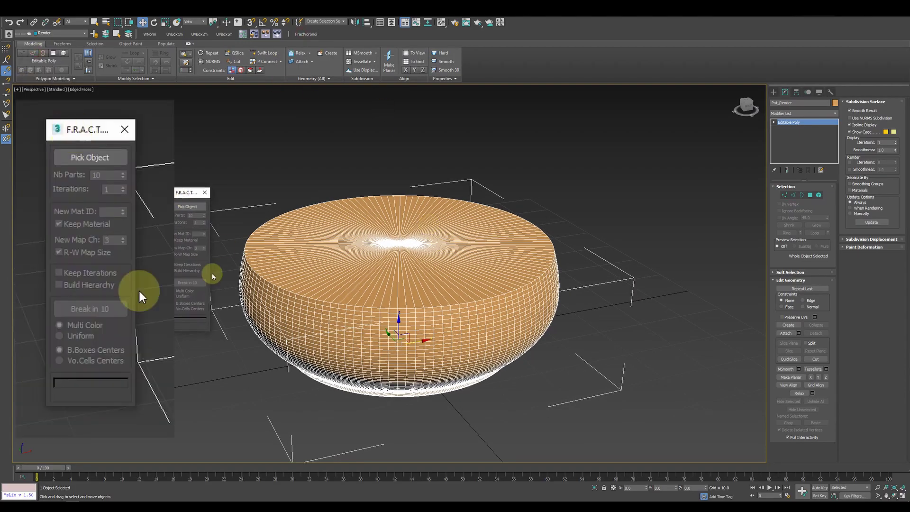
click(305, 256)
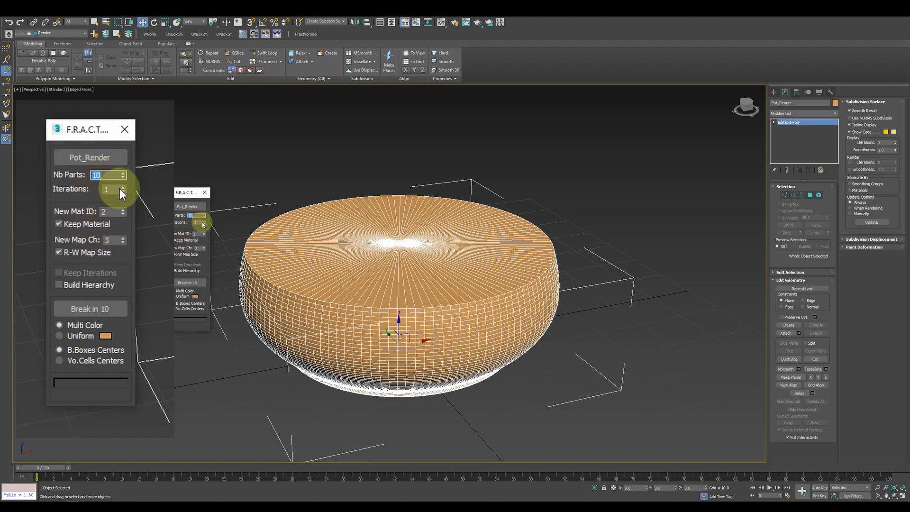
text(16)
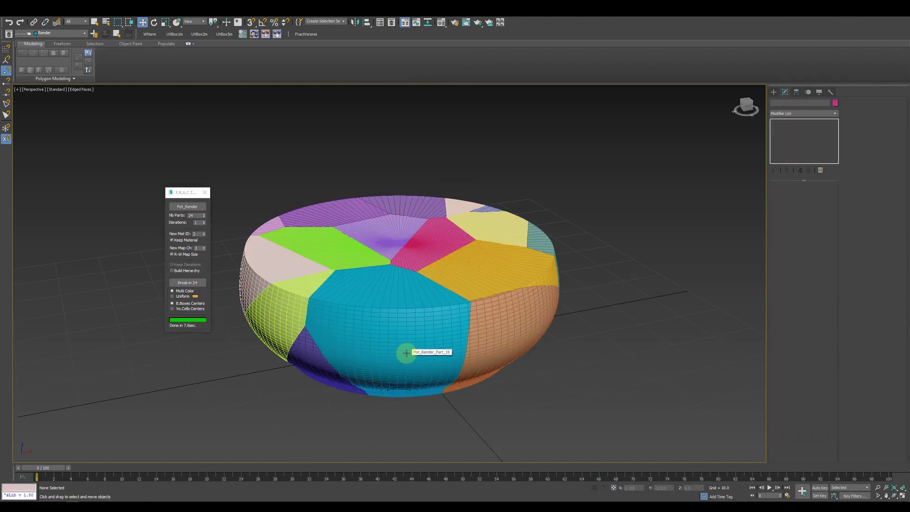
click(484, 287)
drag(497, 294, 586, 264)
key(ctrl+z)
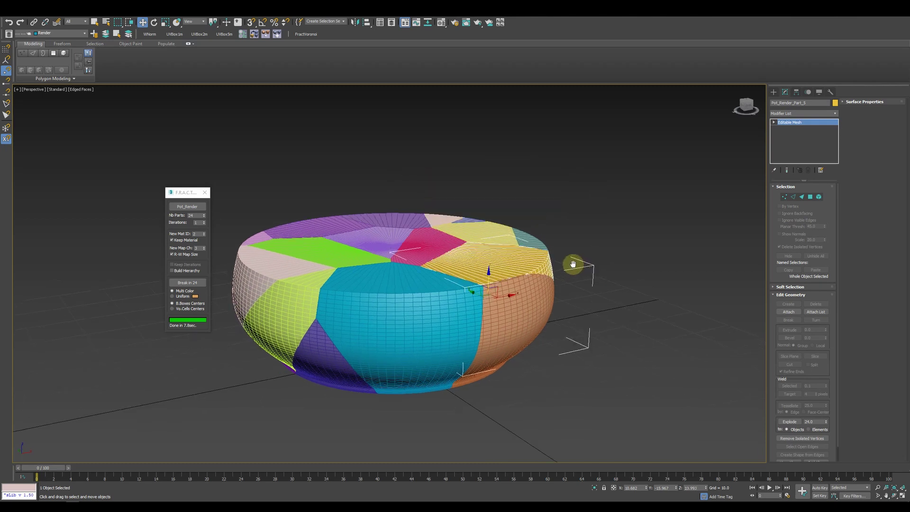
Step: Select all 24 fragments and launch the objectAttacher script
click(205, 192)
alt+middle_drag(214, 199, 553, 341)
drag(552, 341, 235, 147)
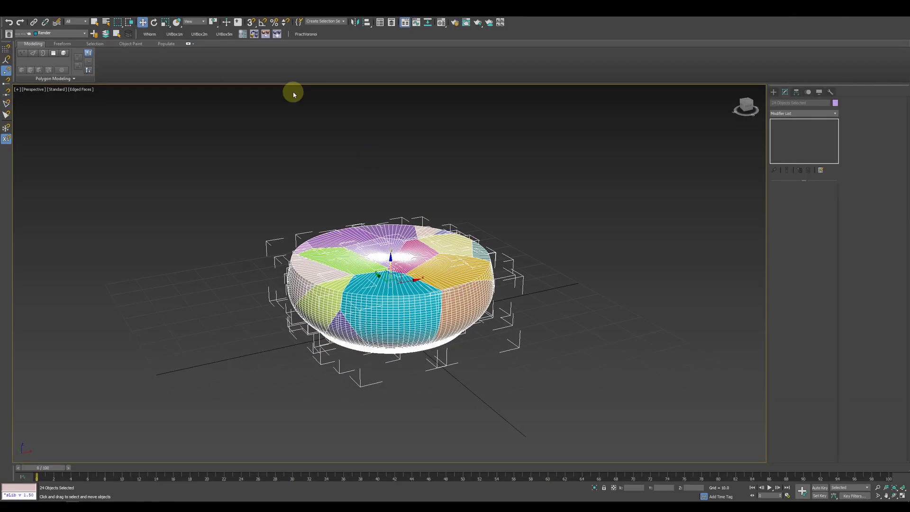
click(278, 35)
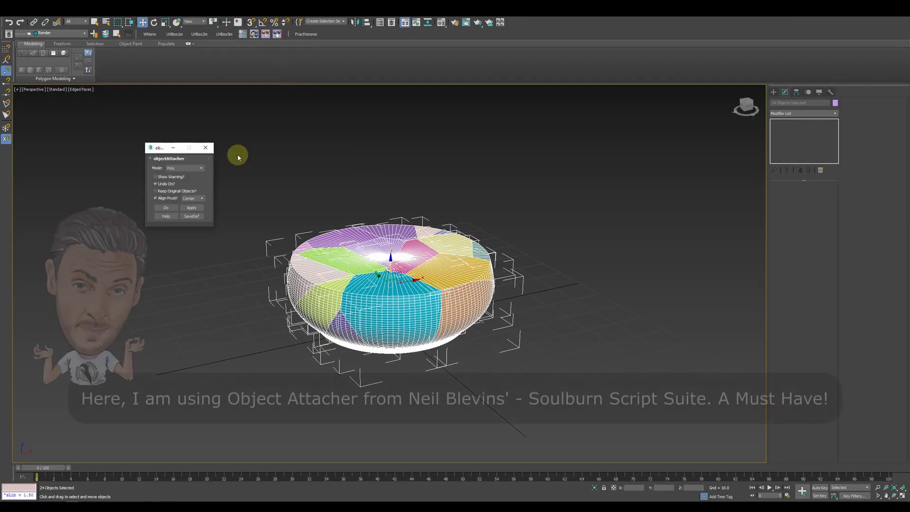
Step: Merge the 24 fragments into one editable poly with objectAttacher
click(164, 209)
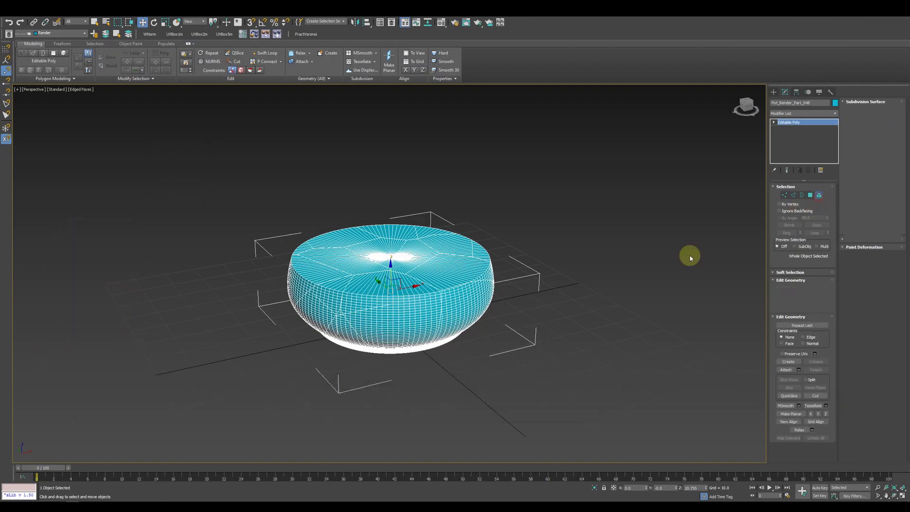
key(4)
alt+middle_drag(532, 260, 465, 254)
alt+middle_drag(631, 229, 571, 268)
scroll(572, 268, up, 3)
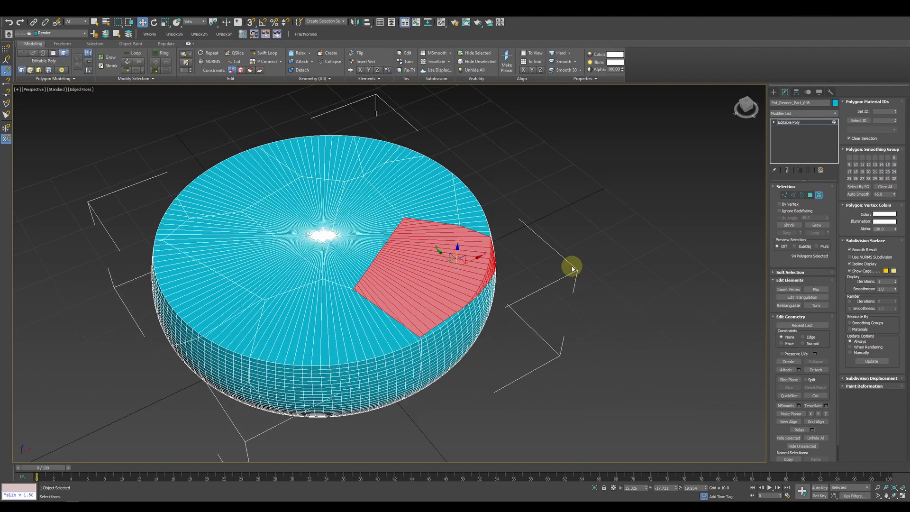
Step: Pick an outer-surface face and select all polygons sharing its material ID
key(shift+z)
key(4)
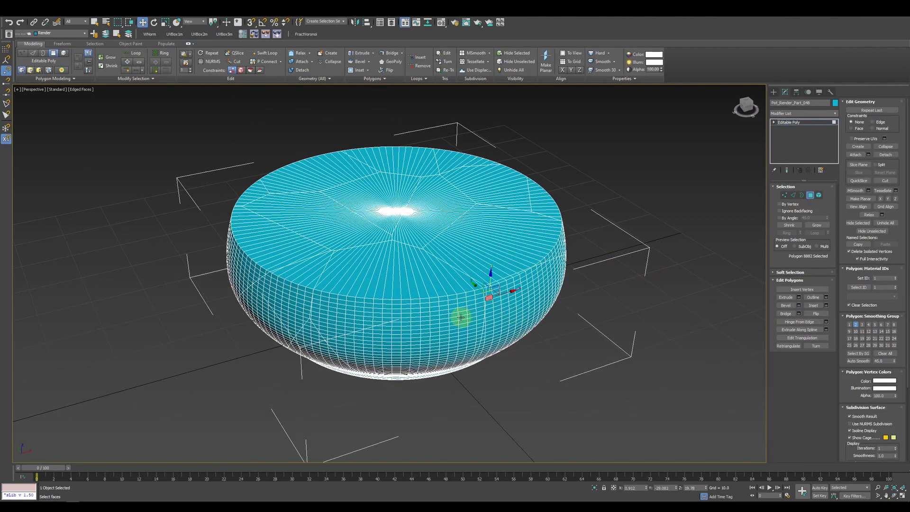
click(457, 311)
click(854, 289)
mouse_move(603, 302)
middle_down()
mouse_move(577, 307)
mouse_move(532, 286)
mouse_move(520, 297)
middle_up()
key(F3)
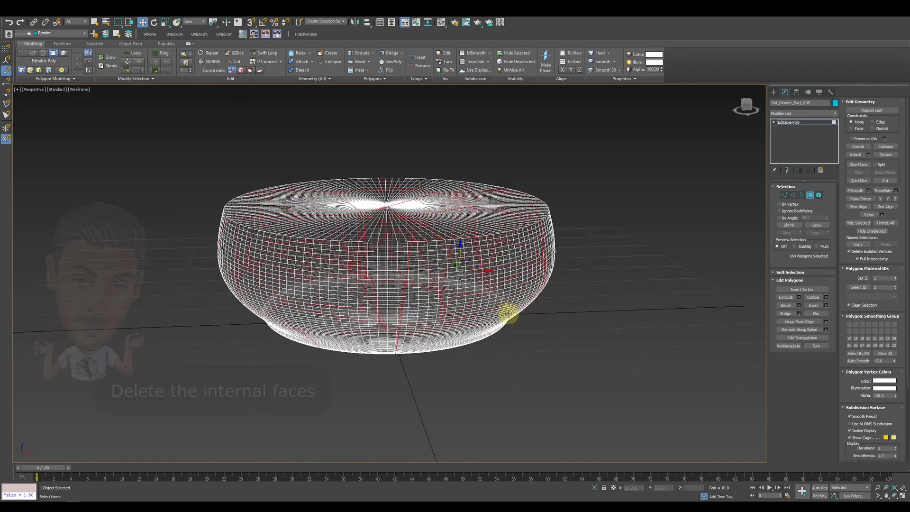
Step: Delete the selected internal fracture faces from the bowl
key(Delete)
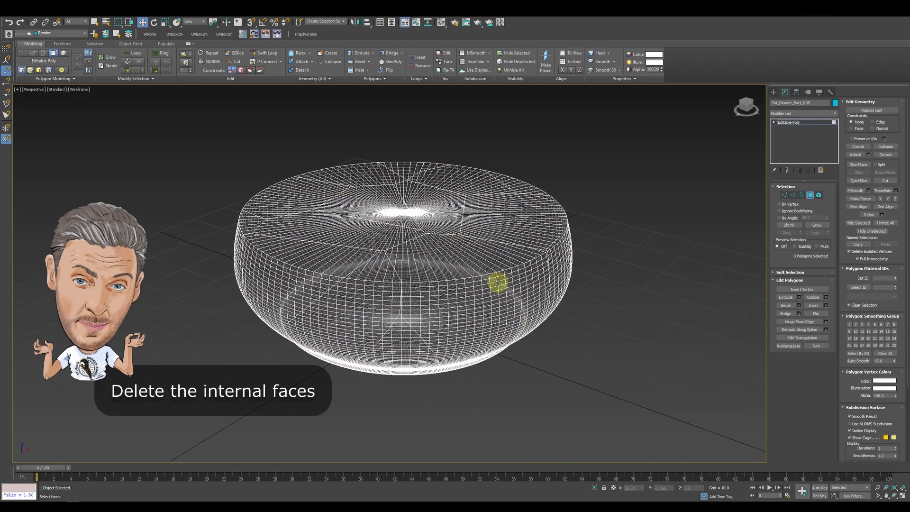
key(F3)
key(F4)
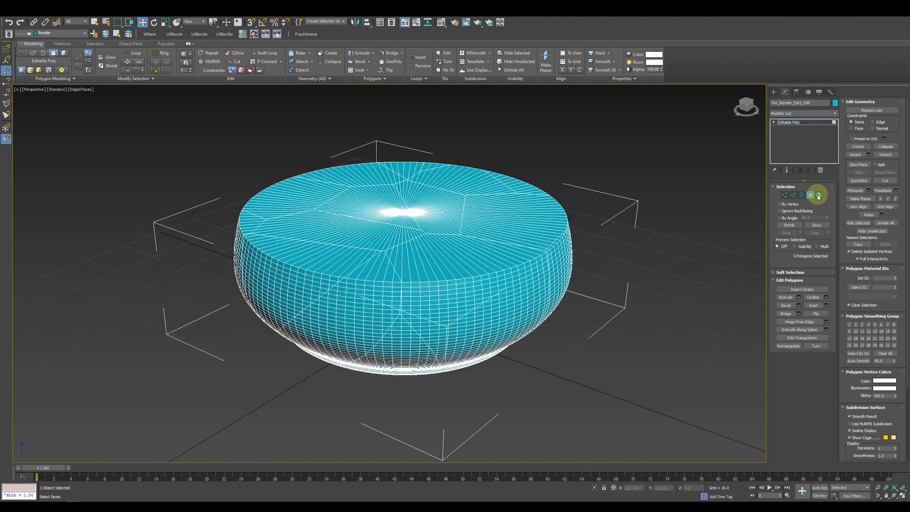
key(5)
click(476, 316)
mouse_move(475, 317)
alt+middle_down()
mouse_move(559, 204)
mouse_move(527, 215)
mouse_move(533, 255)
alt+middle_up()
Step: Box-select the flat top cap faces in Front view and delete them
key(f)
key(F3)
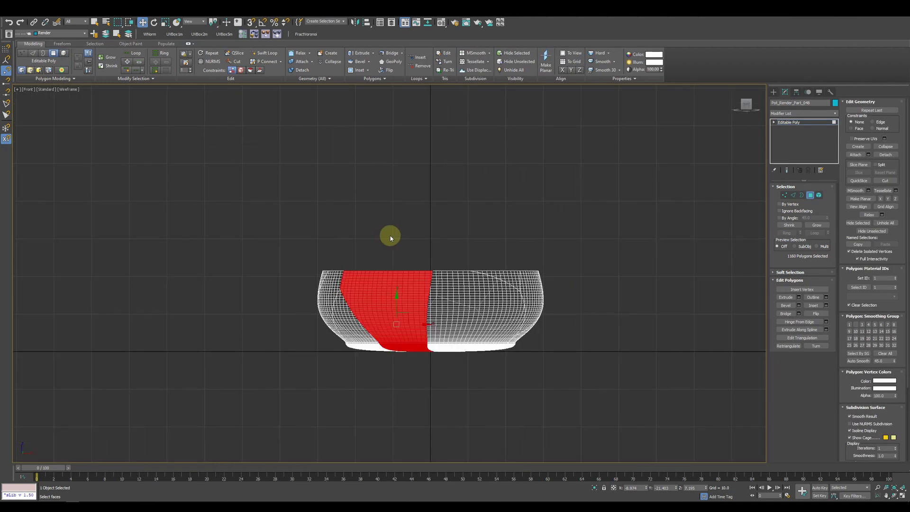
key(4)
click(700, 174)
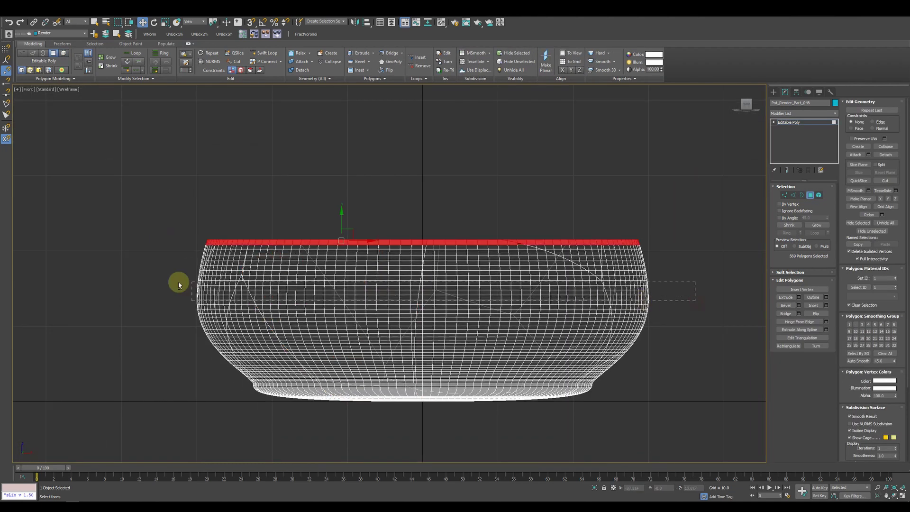
alt+drag(137, 244, 138, 244)
scroll(495, 284, up, 5)
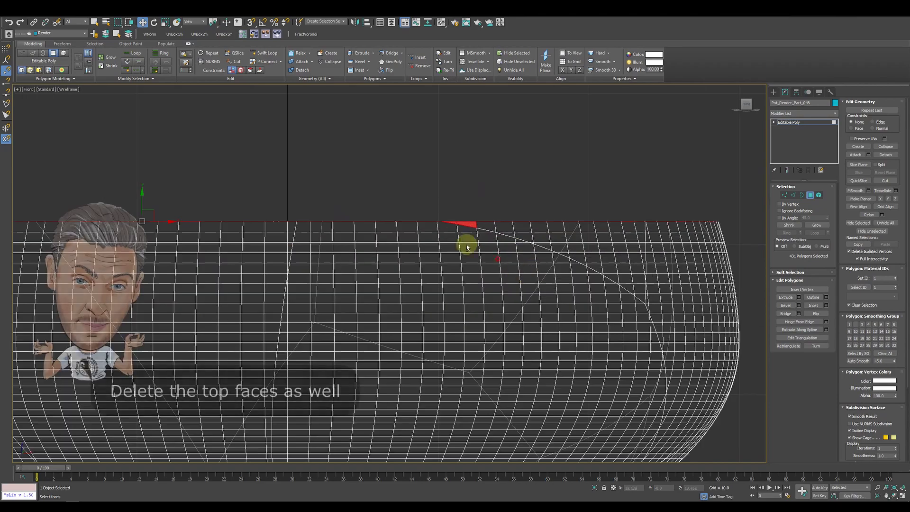
alt+click(447, 233)
scroll(469, 258, down, 5)
key(p)
key(F3)
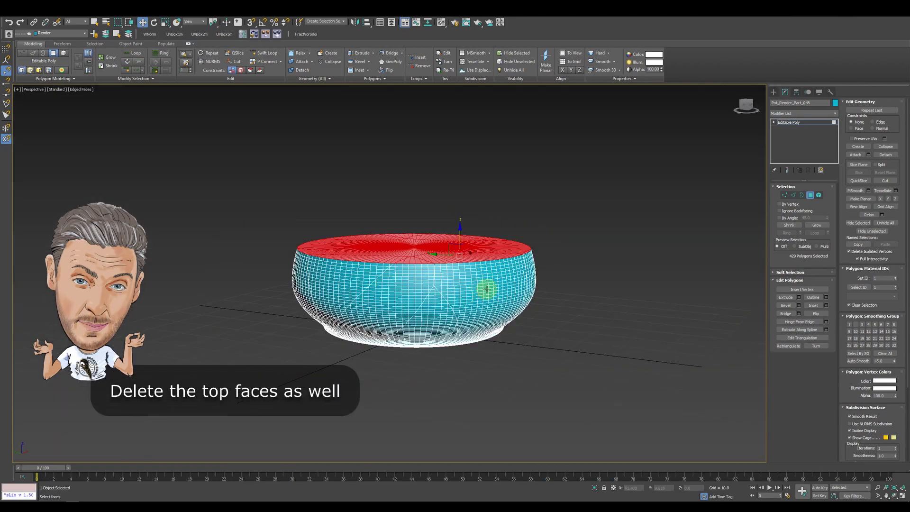
scroll(485, 288, up, 3)
scroll(494, 287, up, 2)
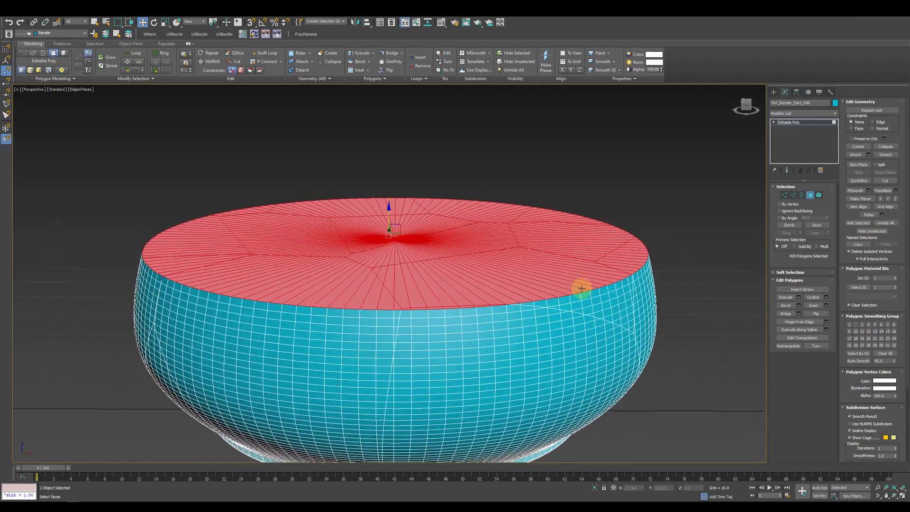
key(Delete)
scroll(538, 308, down, 4)
Step: Create a spline shape from all of the bowl's open borders
key(3)
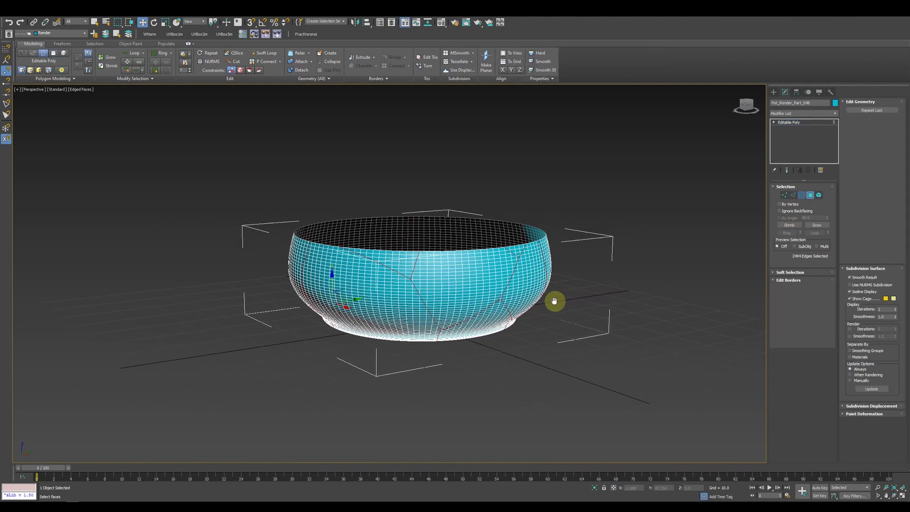
key(ctrl+a)
key(F3)
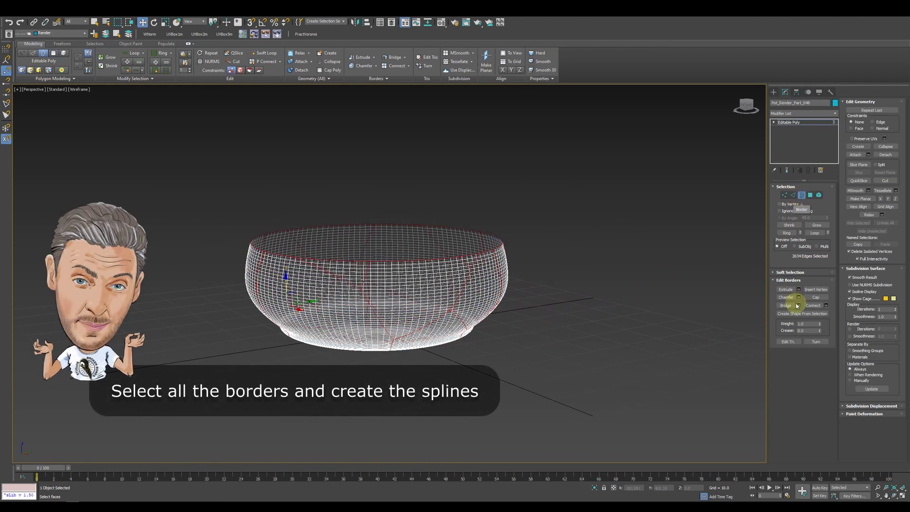
click(440, 265)
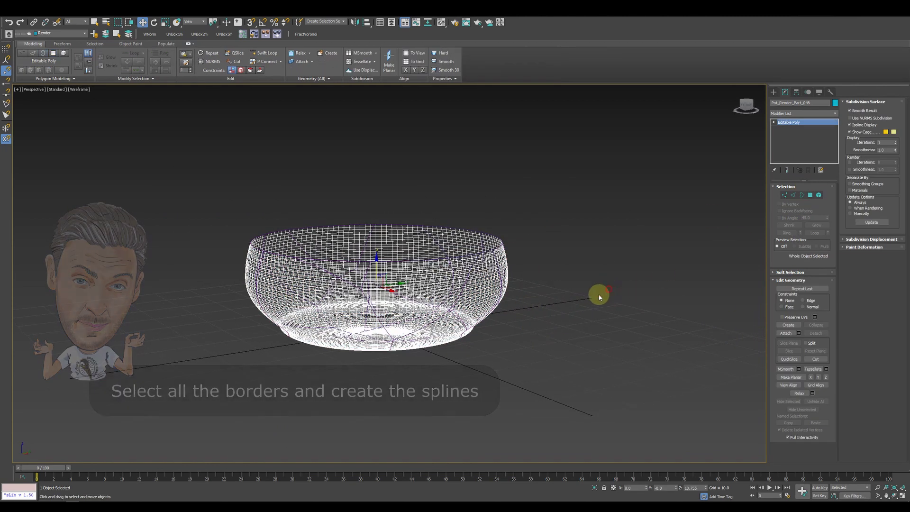
click(599, 294)
key(F3)
Step: Make spline Shape001 render in the viewport, then select all Pot_Render polygons
key(F3)
scroll(356, 294, up, 3)
click(356, 295)
key(F3)
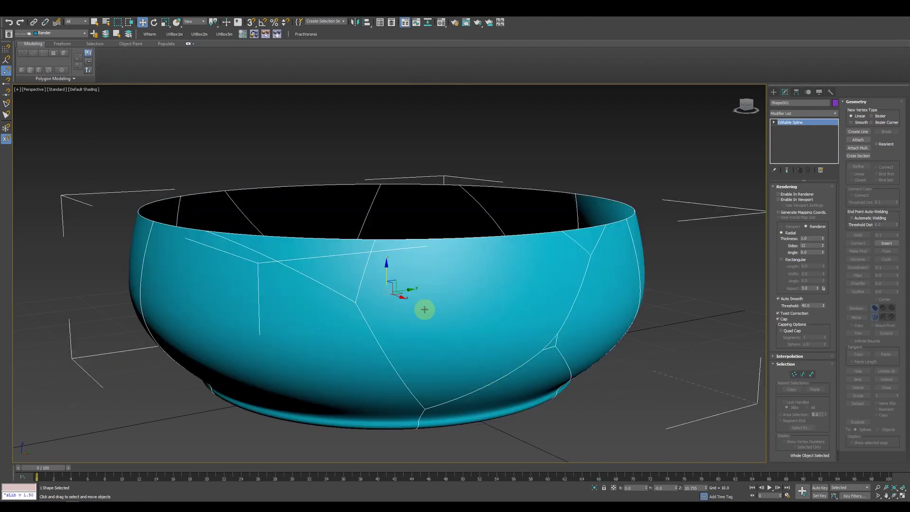
click(777, 203)
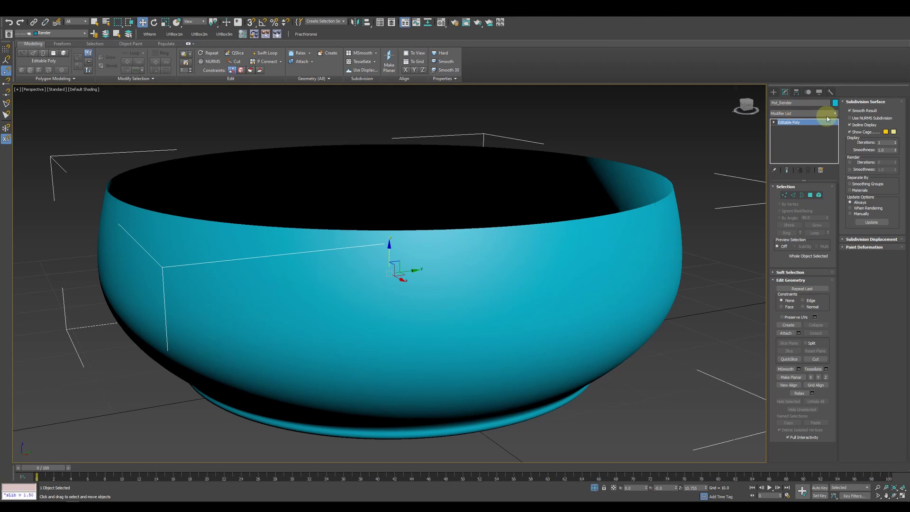
key(F4)
scroll(495, 282, down, 3)
scroll(658, 258, down, 2)
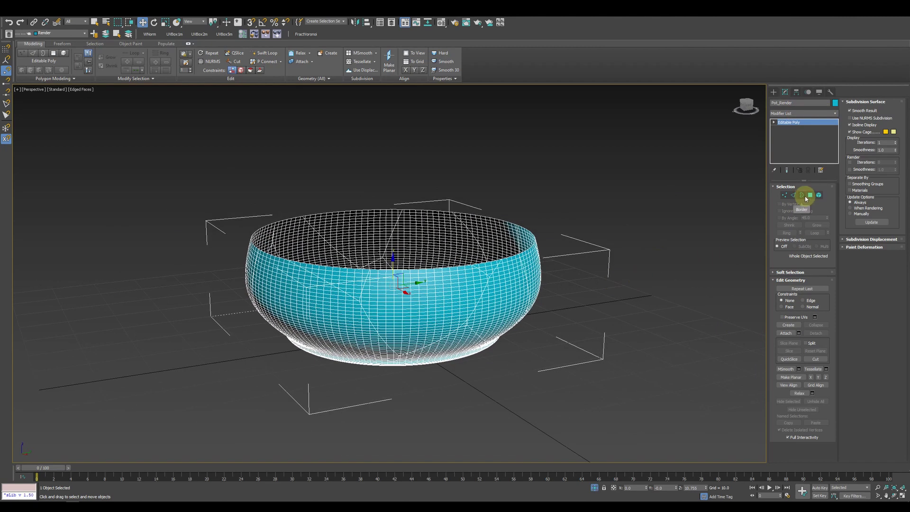
click(809, 196)
key(ctrl+a)
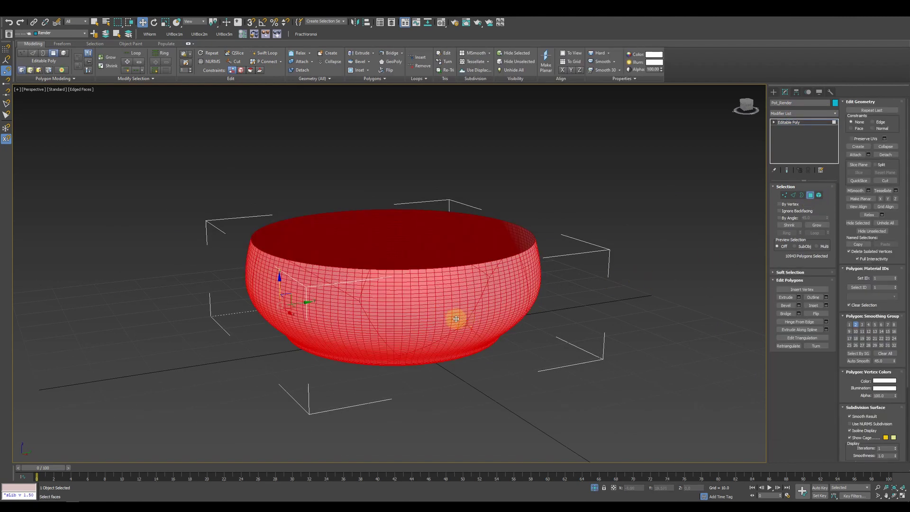
scroll(486, 269, up, 5)
Step: Add an Edit Poly modifier and bevel all polygons with a -0.05 outline
key(z)
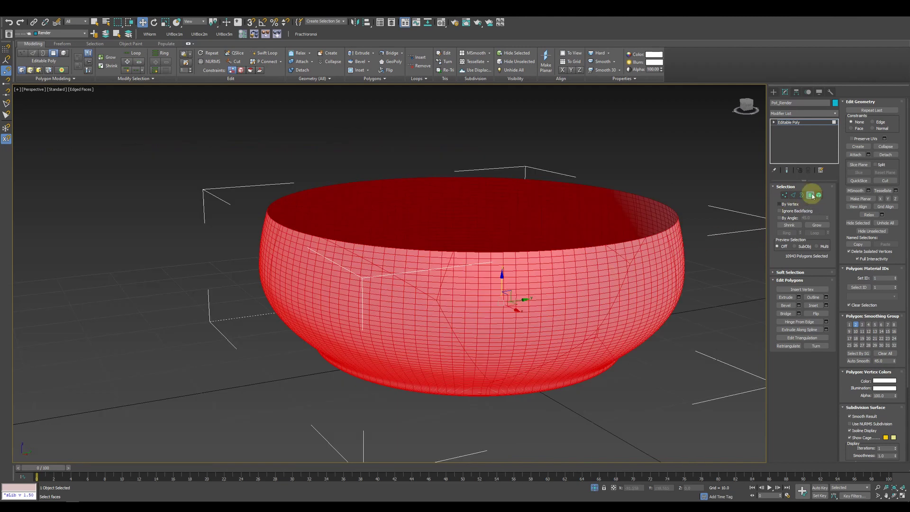
click(811, 196)
click(835, 113)
drag(832, 187, 834, 203)
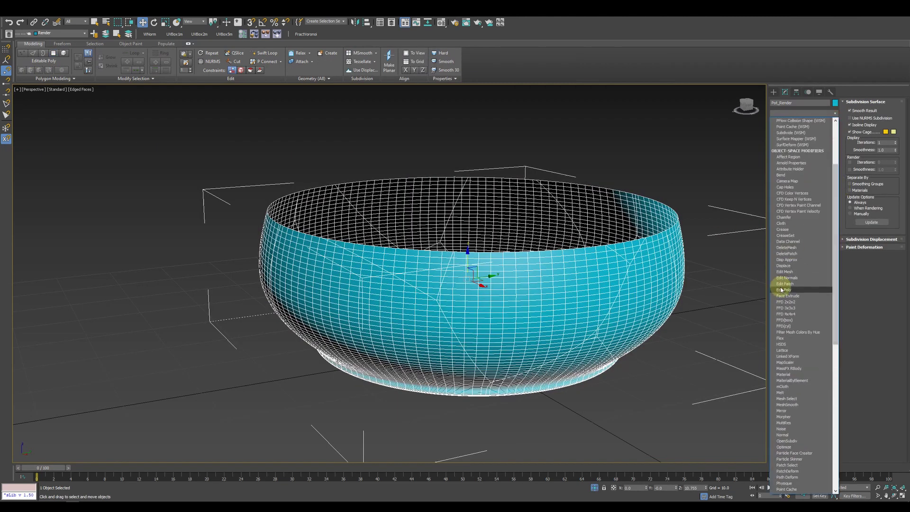
click(781, 290)
click(810, 241)
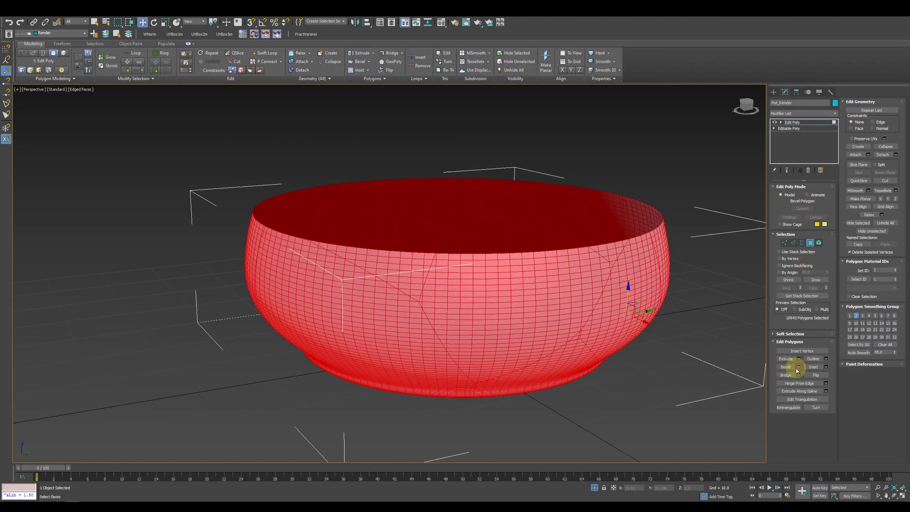
scroll(409, 283, up, 5)
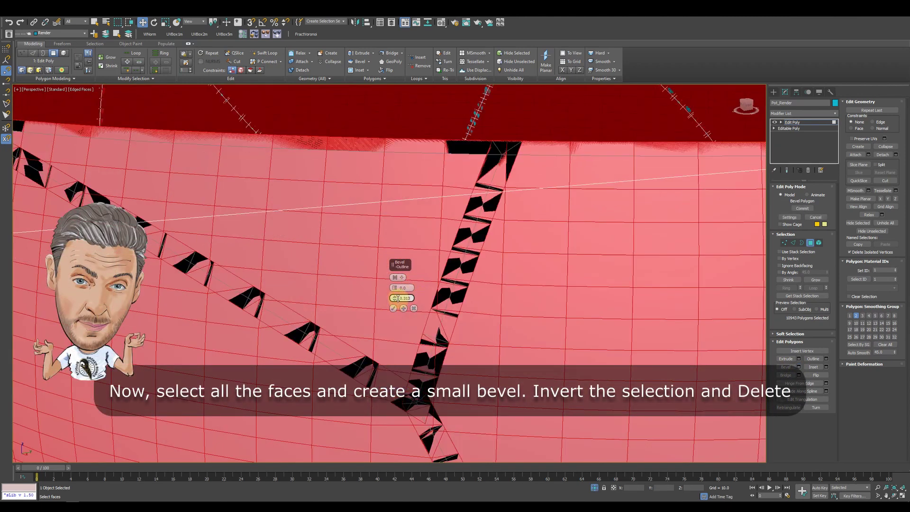
drag(401, 298, 401, 300)
text(-0.05)
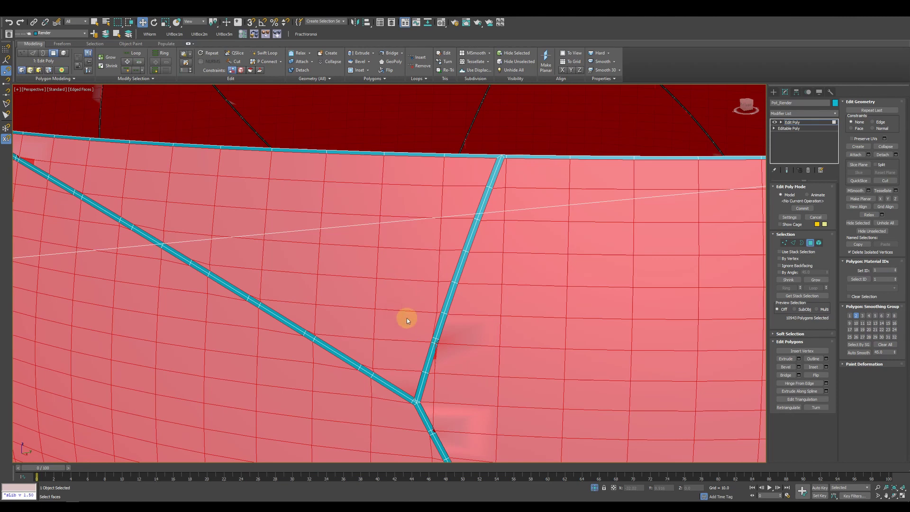
click(431, 337)
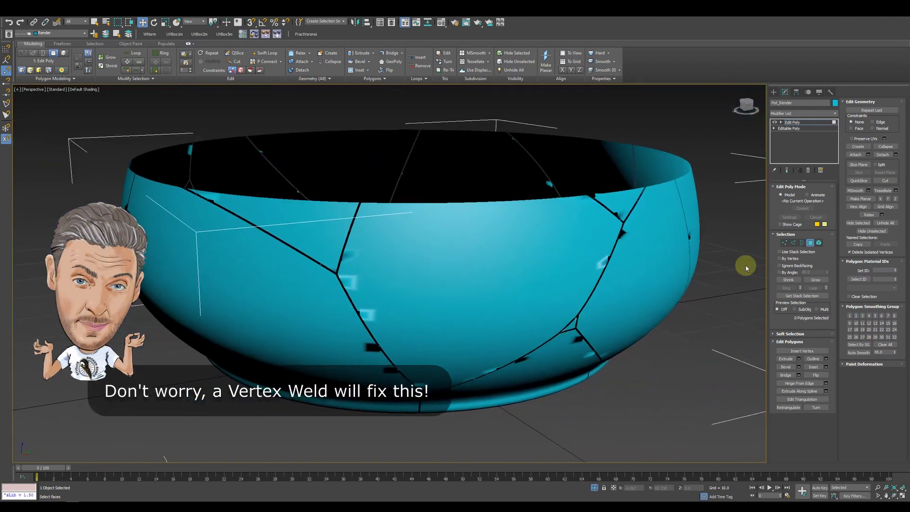
click(810, 243)
Step: Add an Edit Mesh modifier and weld the bowl's overlapping vertices at 0.05
click(835, 117)
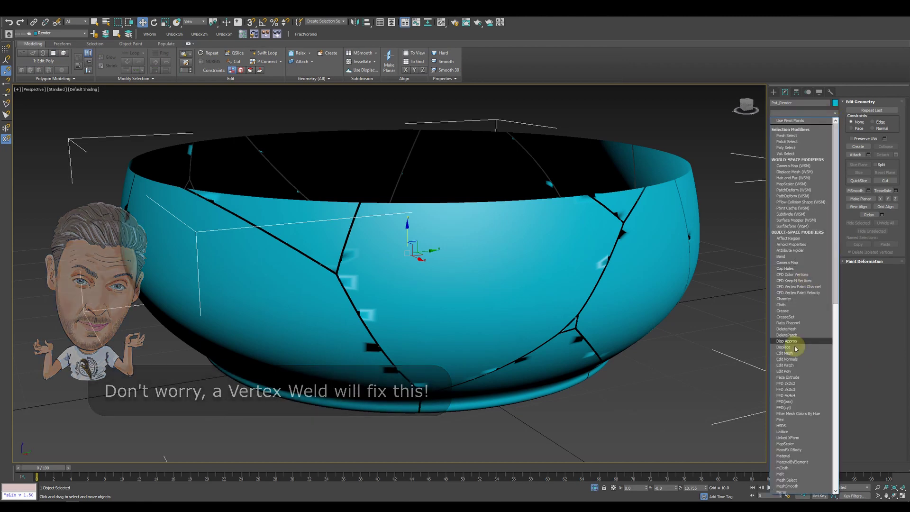
click(786, 349)
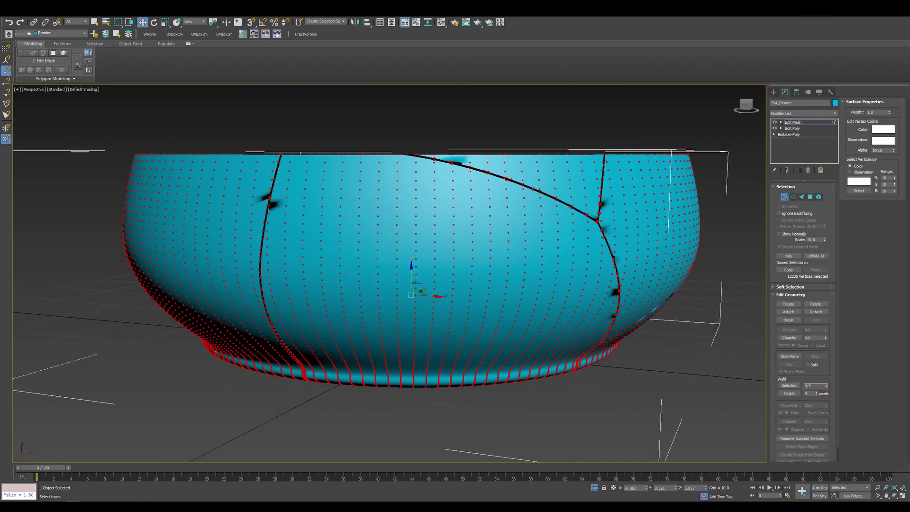
click(789, 385)
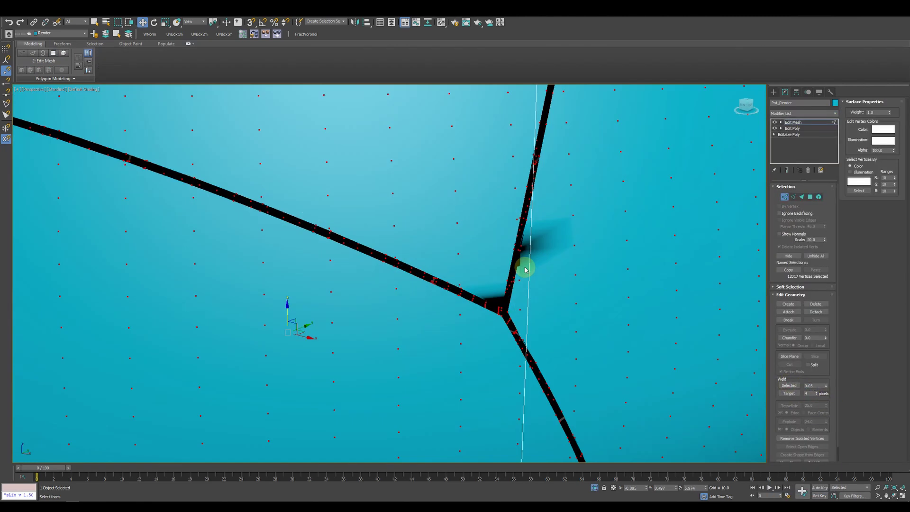
key(z)
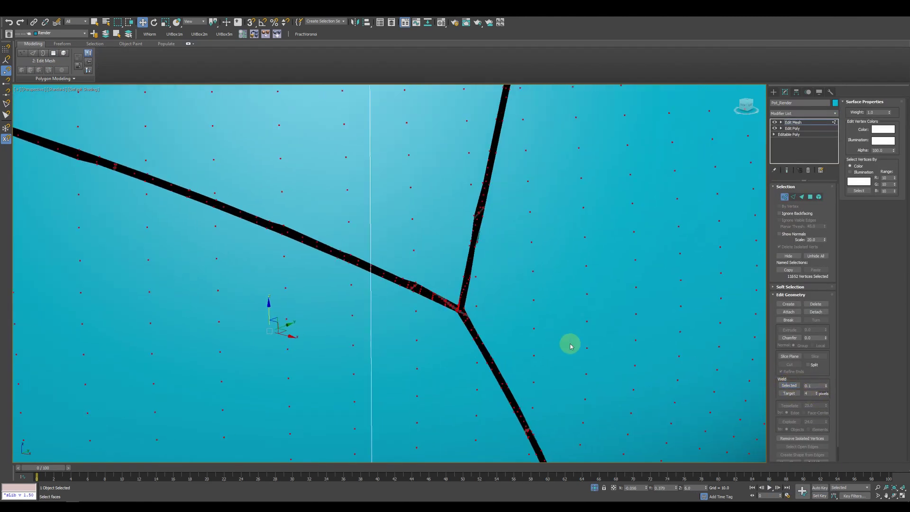
key(1)
click(788, 385)
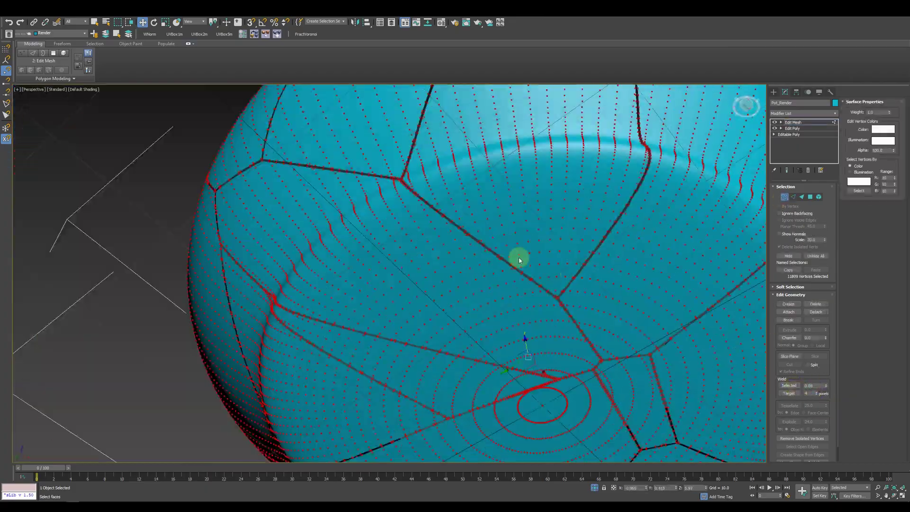
key(F4)
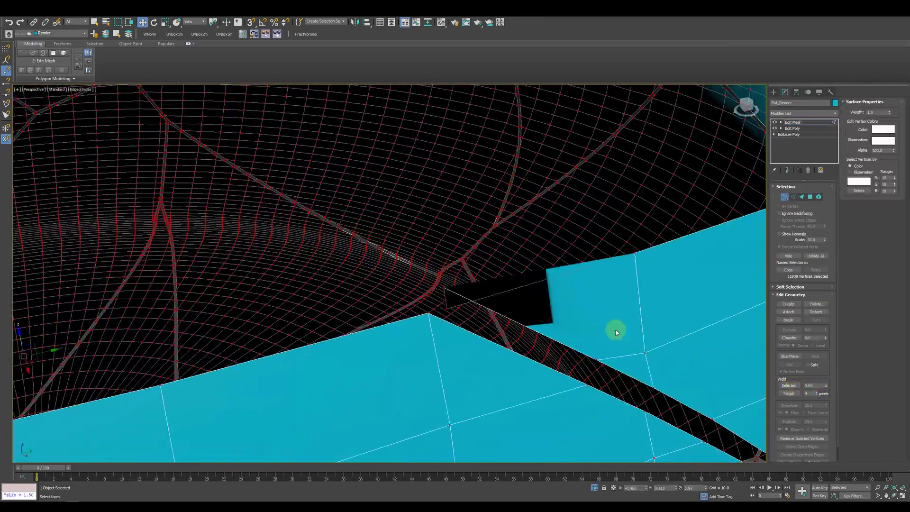
middle_drag(605, 374, 632, 248)
scroll(632, 249, down, 3)
Step: Add a second Edit Poly modifier and zoom in on a crack seam in wireframe
click(804, 274)
scroll(545, 167, up, 10)
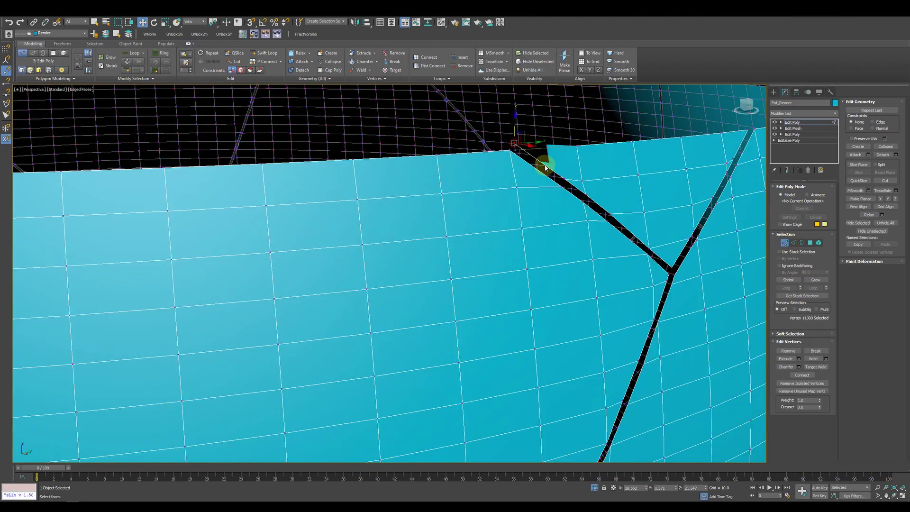
scroll(593, 210, down, 10)
alt+middle_drag(650, 311, 725, 260)
scroll(716, 230, up, 10)
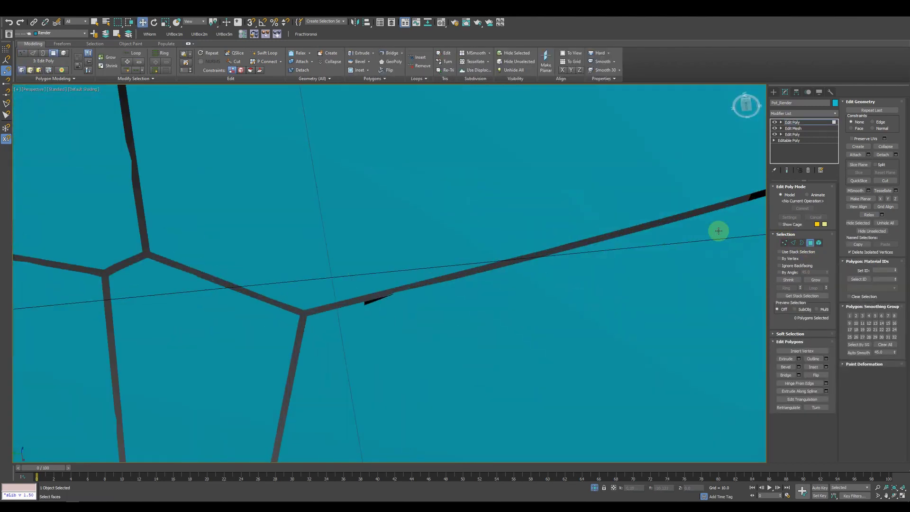
key(F3)
click(398, 316)
scroll(404, 316, down, 3)
key(F3)
key(F3)
scroll(427, 244, up, 5)
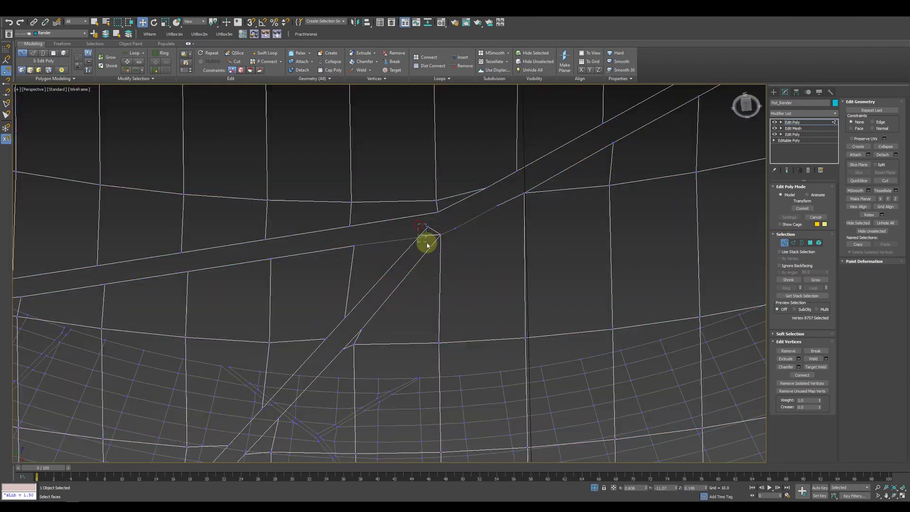
key(4)
Step: Select the stray polygon in the crack seam and remove it
click(434, 240)
click(784, 242)
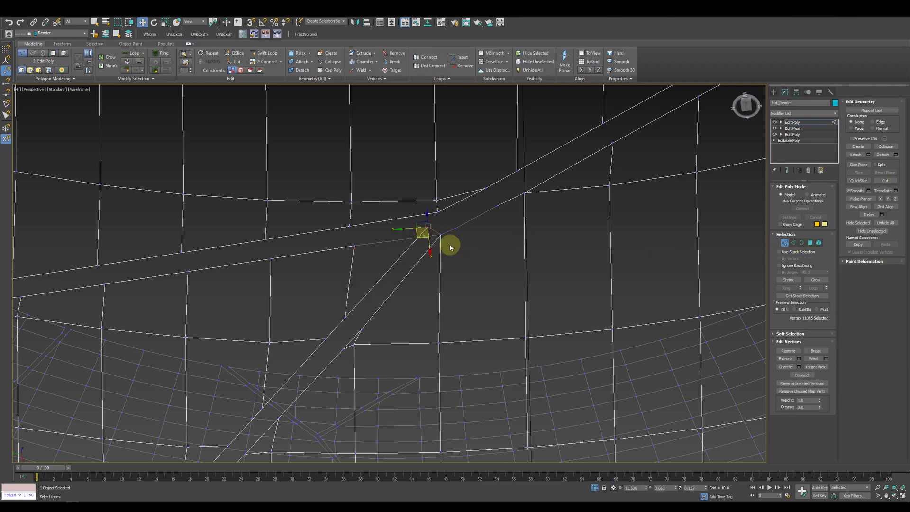
key(4)
click(799, 392)
click(477, 259)
click(784, 242)
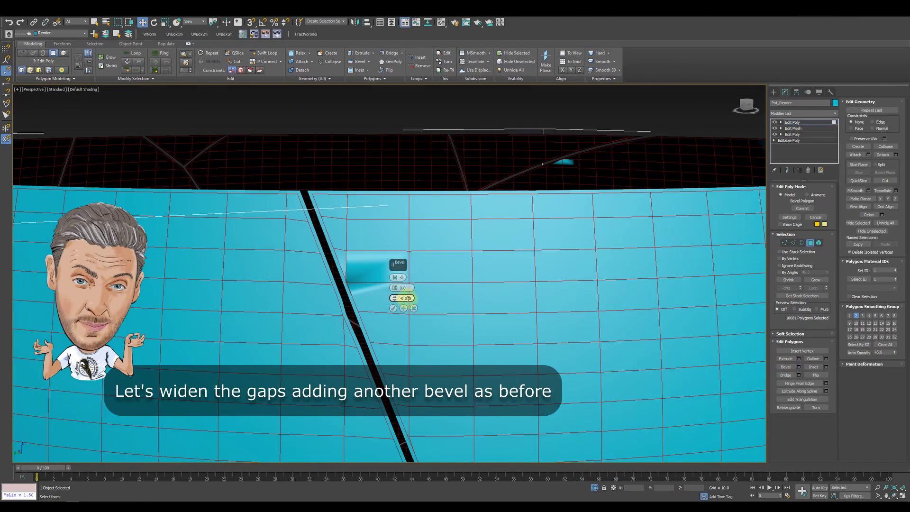
Step: Enter a bevel outline of -0.05 and return to the whole bowl
text(-0.05)
key(Return)
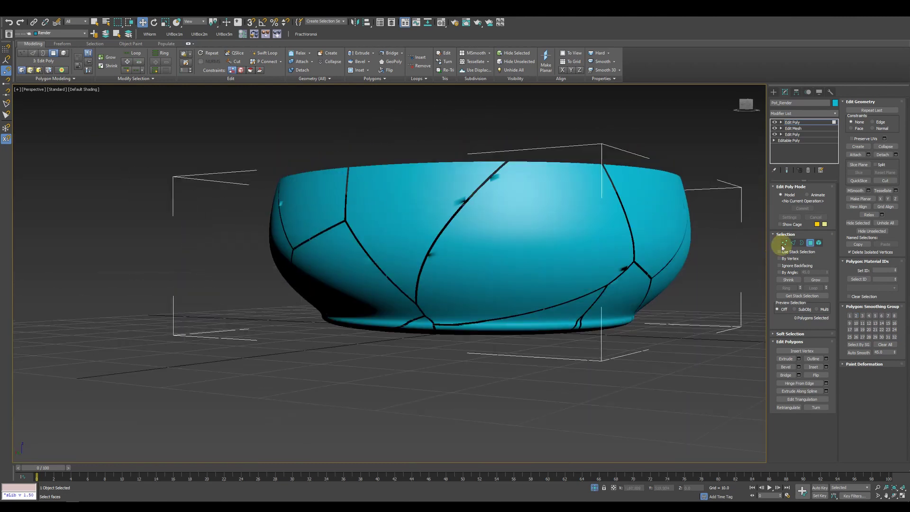
click(810, 242)
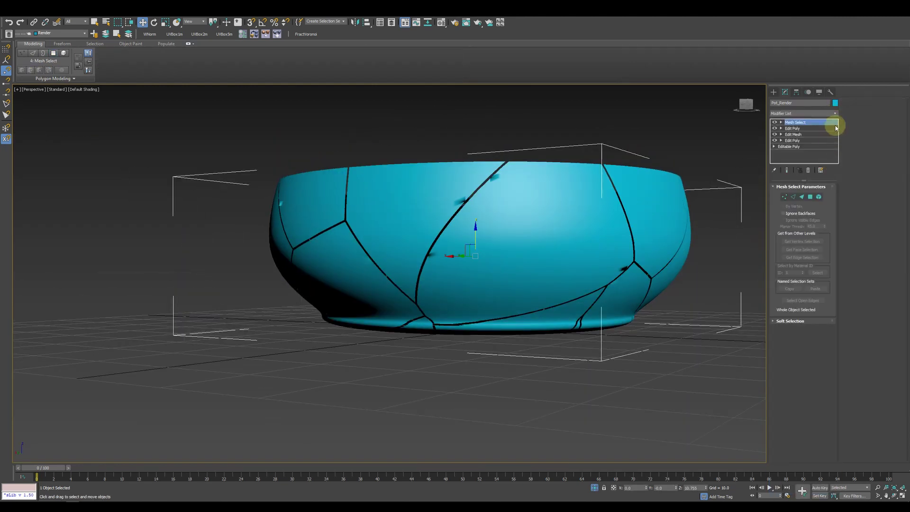
Step: Add an Edit Mesh modifier with all vertices deselected, then exit Vertex mode
click(836, 111)
drag(835, 126, 832, 237)
click(785, 145)
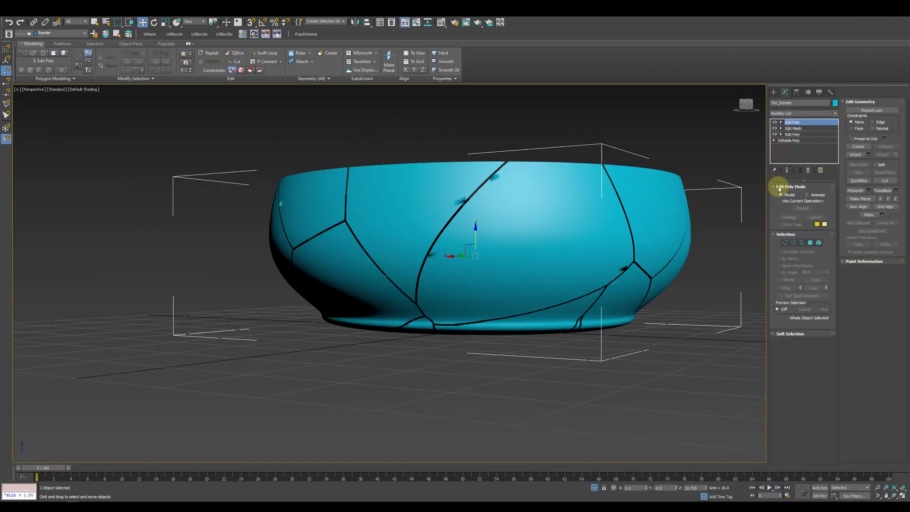
click(653, 351)
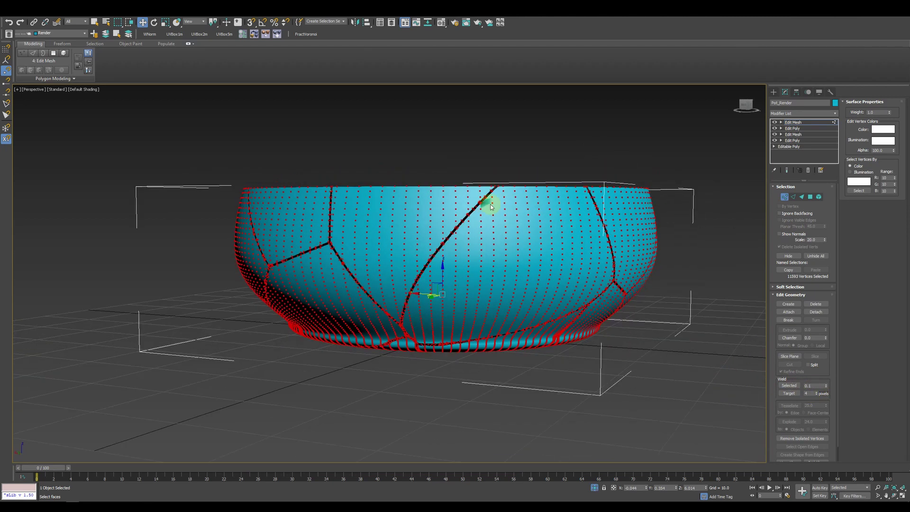
scroll(478, 192, up, 5)
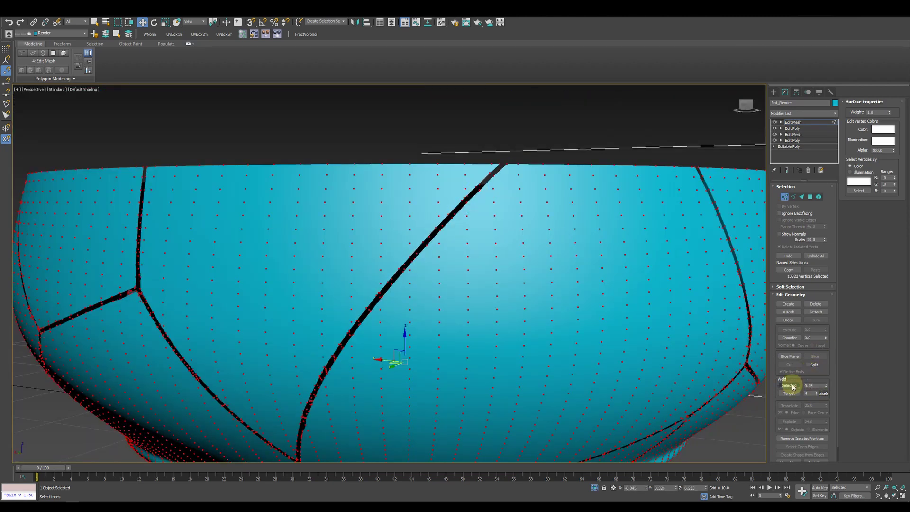
scroll(585, 284, down, 4)
key(1)
mouse_move(585, 284)
alt+middle_down()
mouse_move(689, 264)
mouse_move(635, 260)
alt+middle_up()
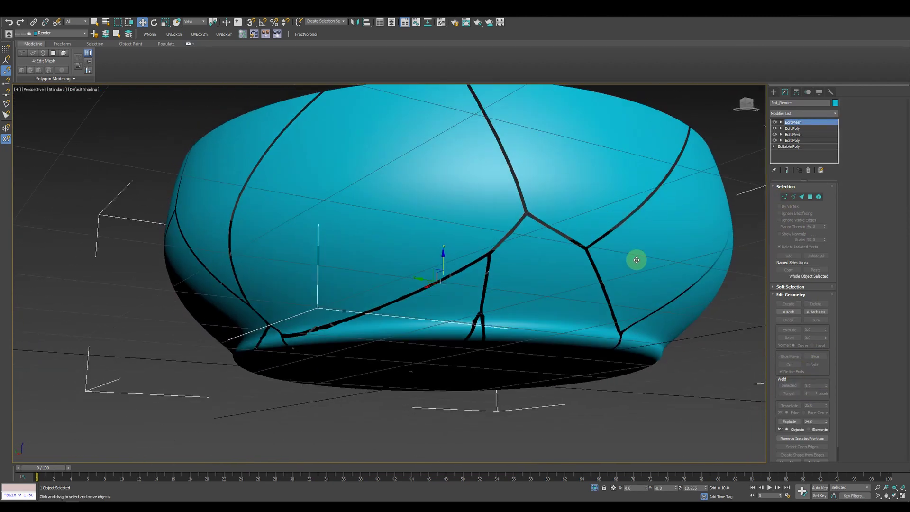
scroll(670, 276, up, 2)
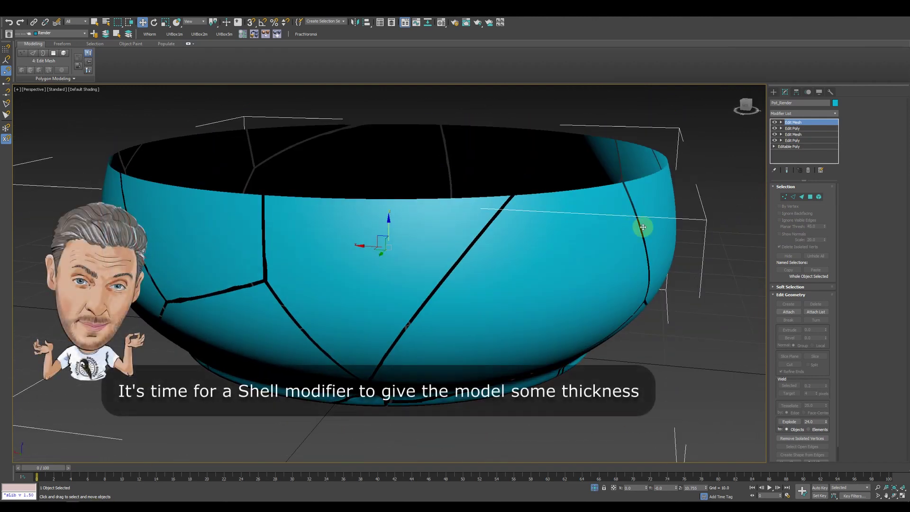
Step: Add a Shell modifier to the cracked bowl and look down into it
click(836, 116)
drag(838, 196, 835, 256)
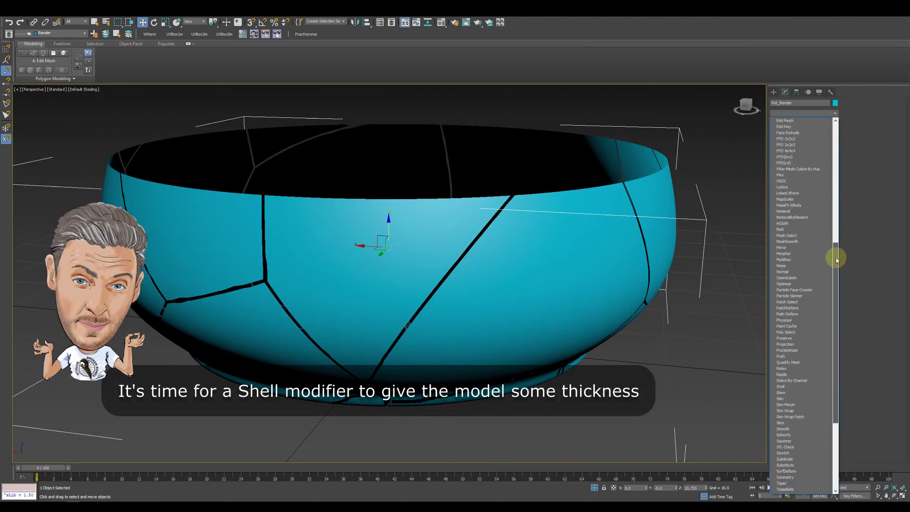
click(780, 344)
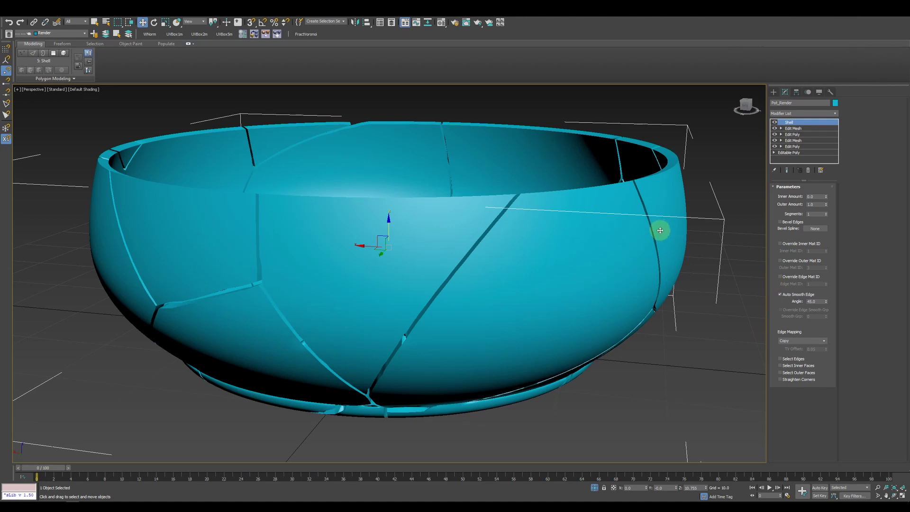
scroll(603, 272, down, 5)
mouse_move(609, 264)
alt+middle_down()
mouse_move(652, 244)
mouse_move(640, 284)
mouse_move(608, 292)
alt+middle_up()
scroll(607, 292, up, 4)
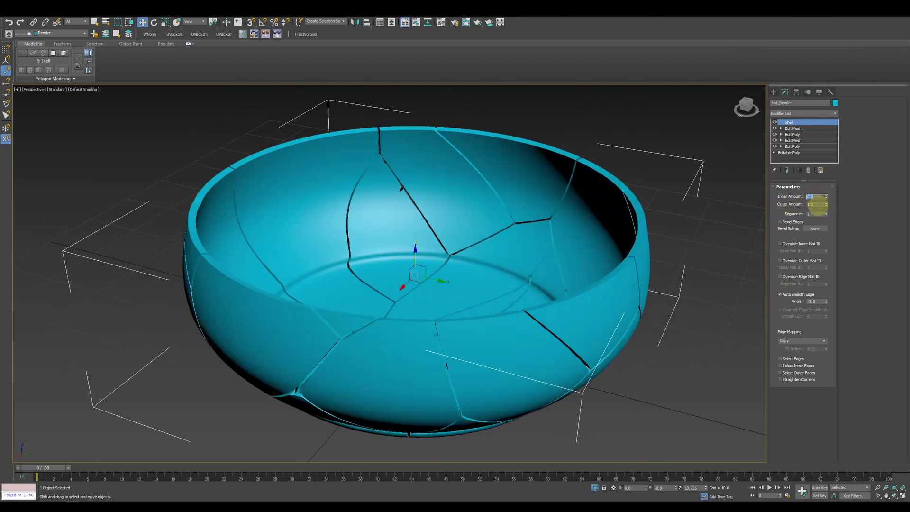
Step: Set the Shell thicknesses to 0.1 and 0.4, then try 0.5 inner
click(816, 205)
text(0.1)
key(Return)
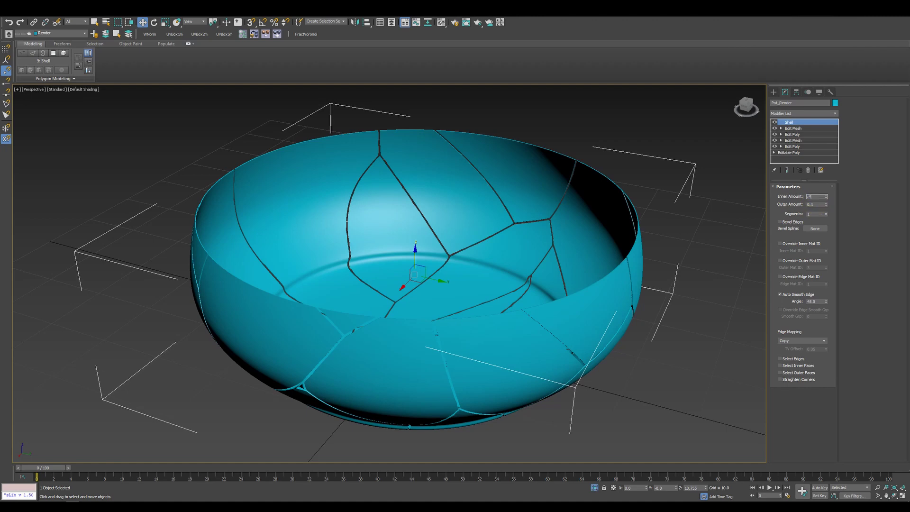
text(0.4)
key(Return)
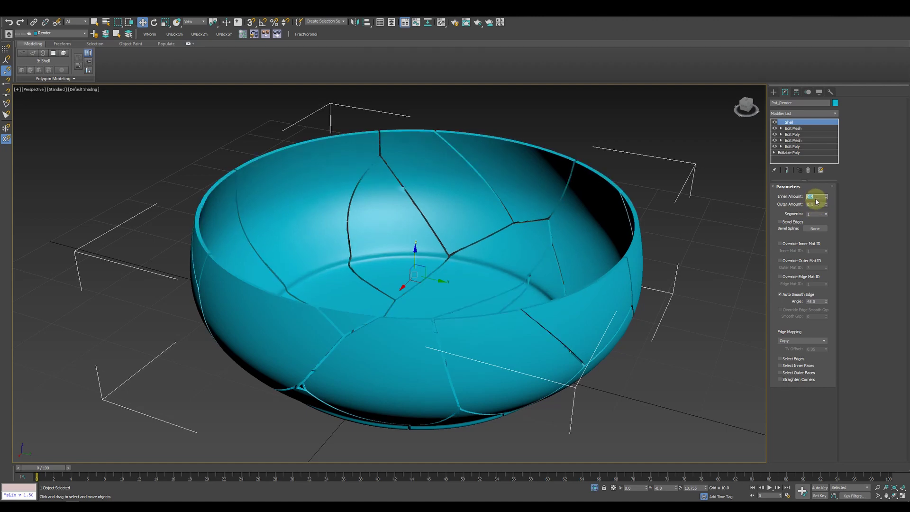
text(0.5)
key(Return)
alt+middle_drag(545, 238, 445, 192)
scroll(730, 158, up, 5)
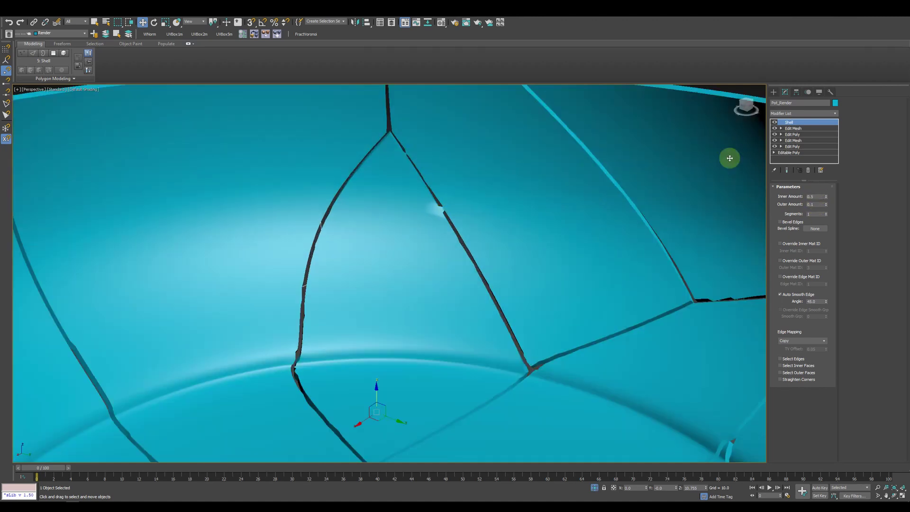
Step: Toggle the Shell off and on to compare, then reset inner amount to 0.4
click(775, 122)
scroll(641, 258, down, 8)
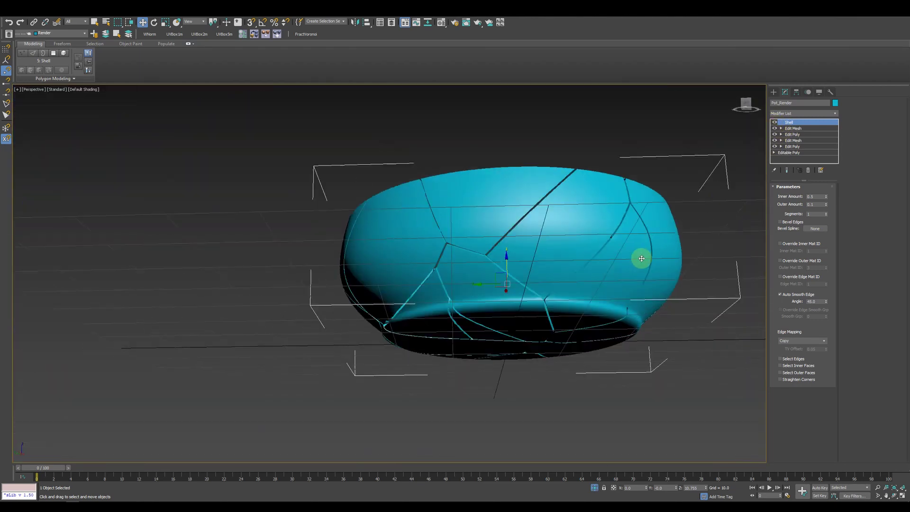
mouse_move(558, 243)
alt+middle_down()
mouse_move(591, 480)
mouse_move(494, 313)
alt+middle_up()
scroll(625, 317, up, 3)
scroll(603, 309, up, 3)
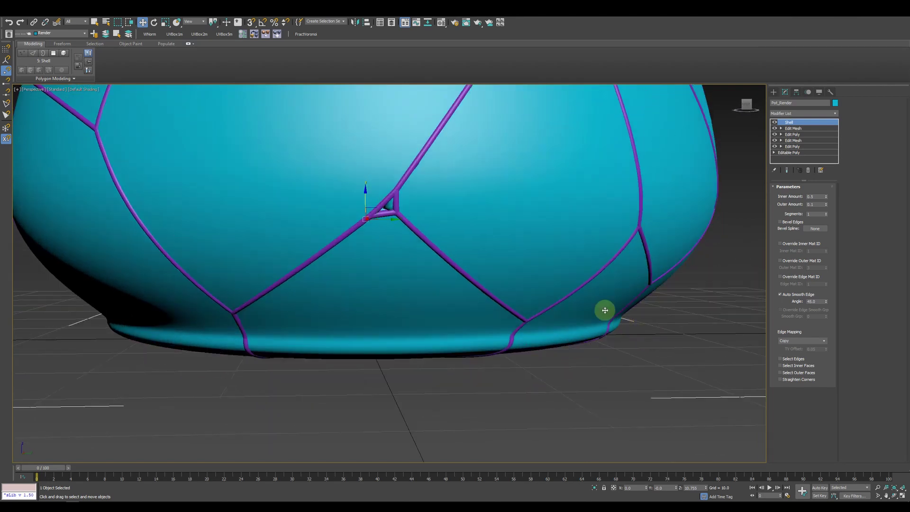
scroll(604, 300, down, 3)
alt+middle_drag(603, 299, 636, 319)
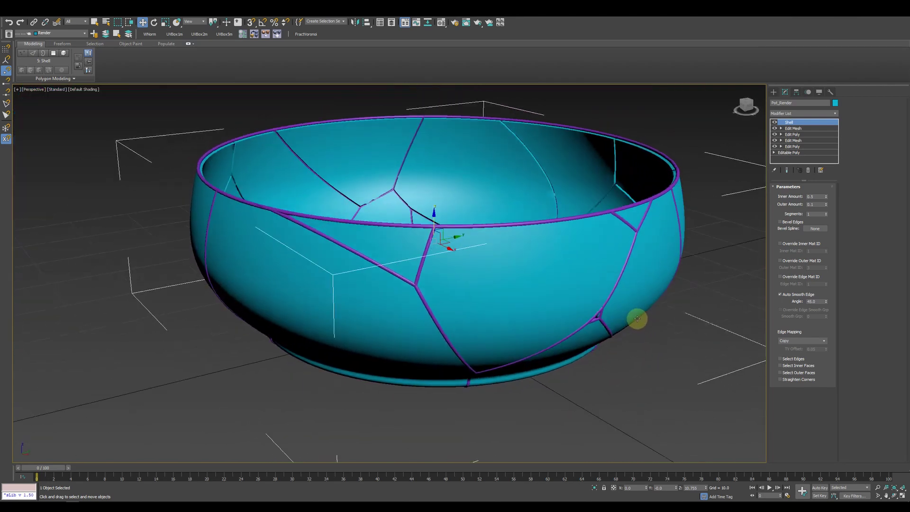
key(Return)
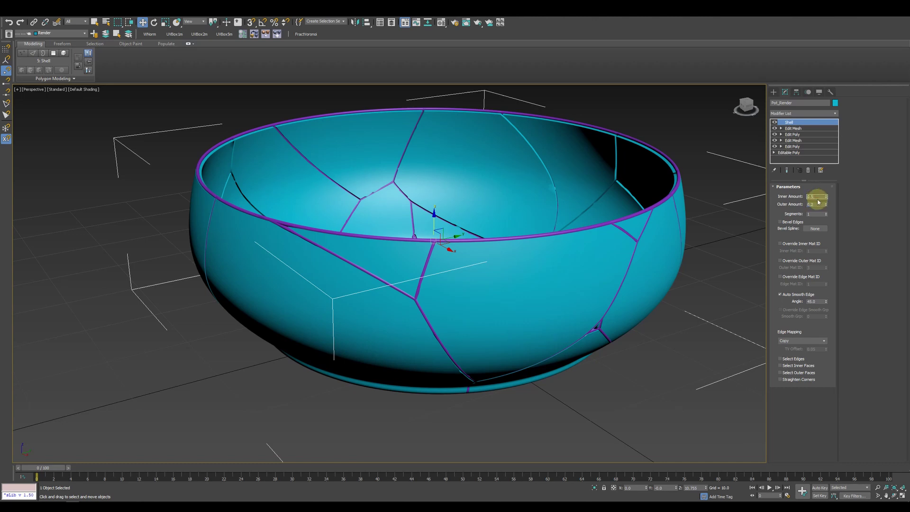
text(0.4)
key(Return)
alt+middle_drag(705, 274, 695, 300)
Step: Set the gold trim spline's rendering thickness to 0.6
click(695, 301)
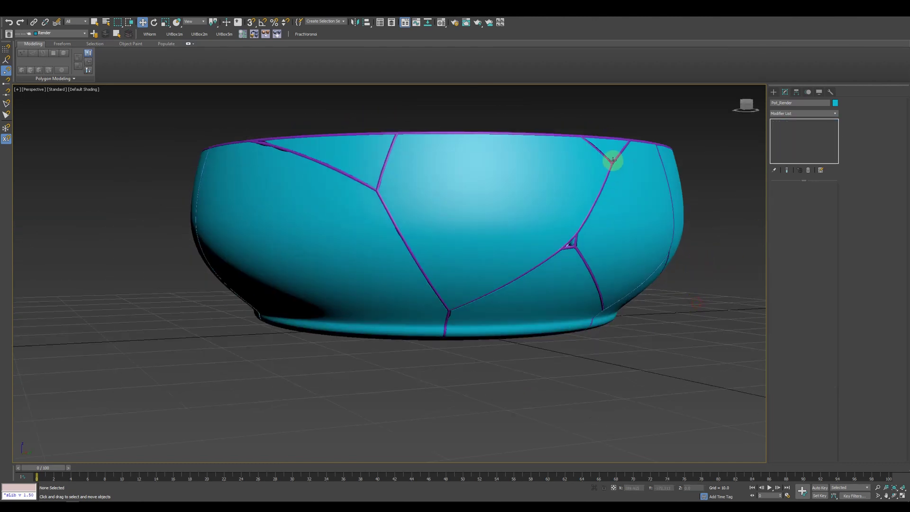
click(613, 161)
alt+middle_drag(614, 161, 630, 207)
key(F4)
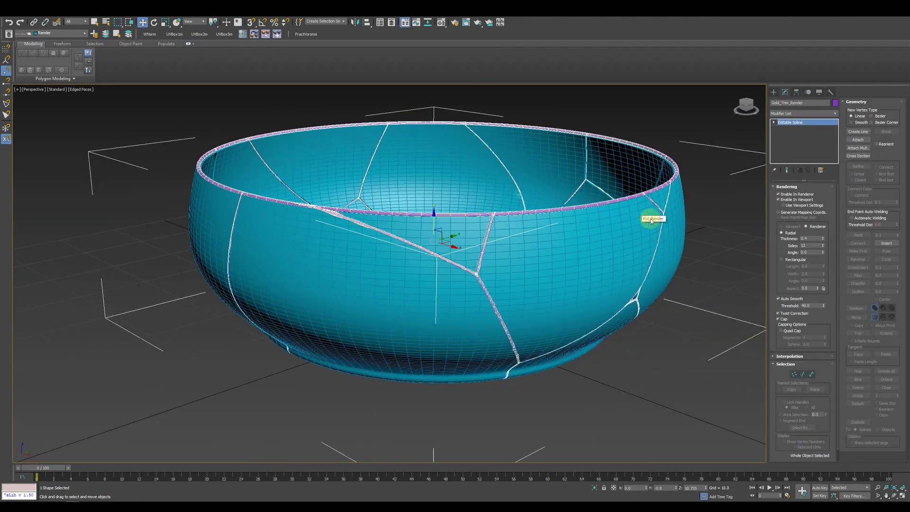
key(F4)
double_click(808, 240)
text(0.6)
key(Return)
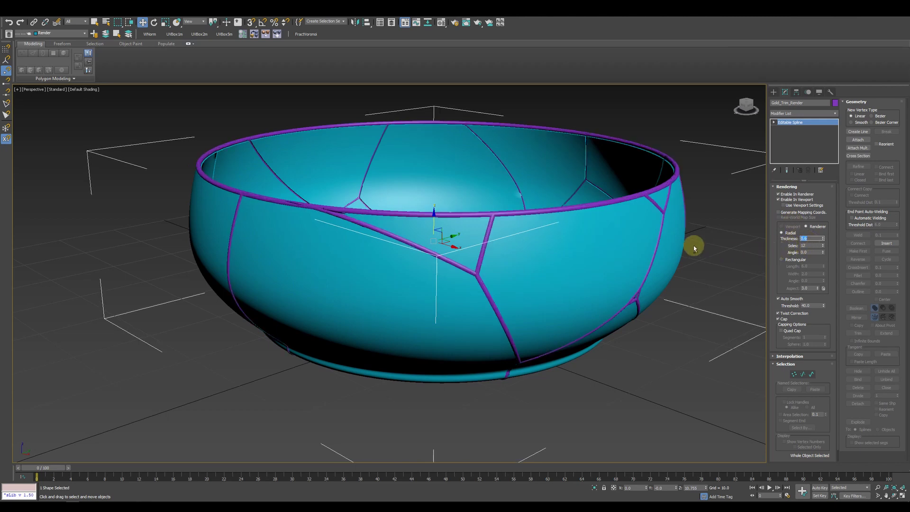
alt+middle_drag(694, 248, 664, 234)
scroll(585, 271, down, 5)
mouse_move(585, 270)
alt+middle_down()
mouse_move(524, 294)
mouse_move(576, 285)
alt+middle_up()
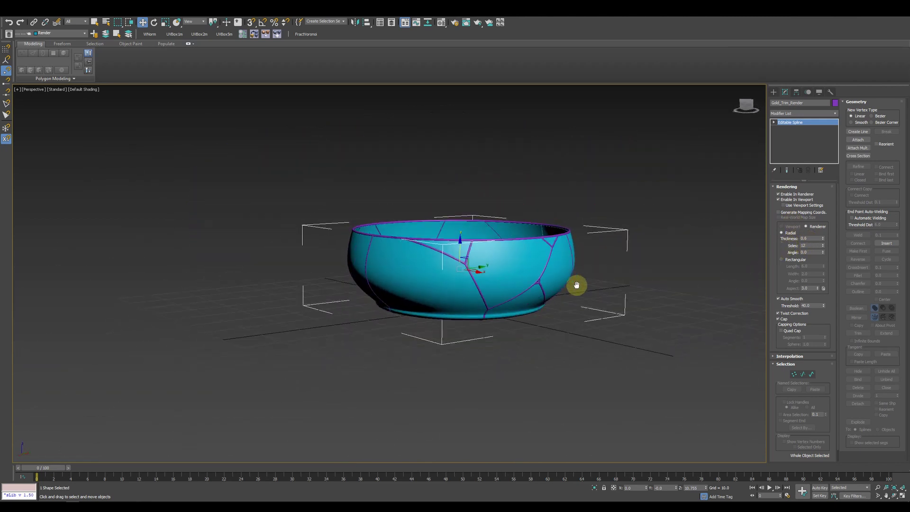
scroll(586, 270, up, 5)
Step: Colour the bowl orange using its Object Color swatch
scroll(616, 284, up, 3)
scroll(555, 321, up, 3)
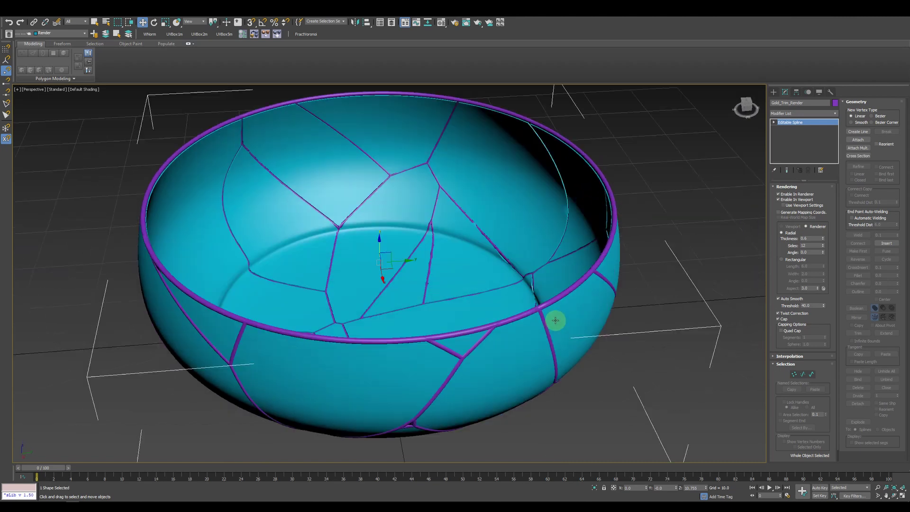
mouse_move(555, 320)
alt+middle_down()
mouse_move(545, 286)
mouse_move(579, 280)
mouse_move(562, 349)
mouse_move(565, 286)
alt+middle_up()
click(564, 286)
click(835, 103)
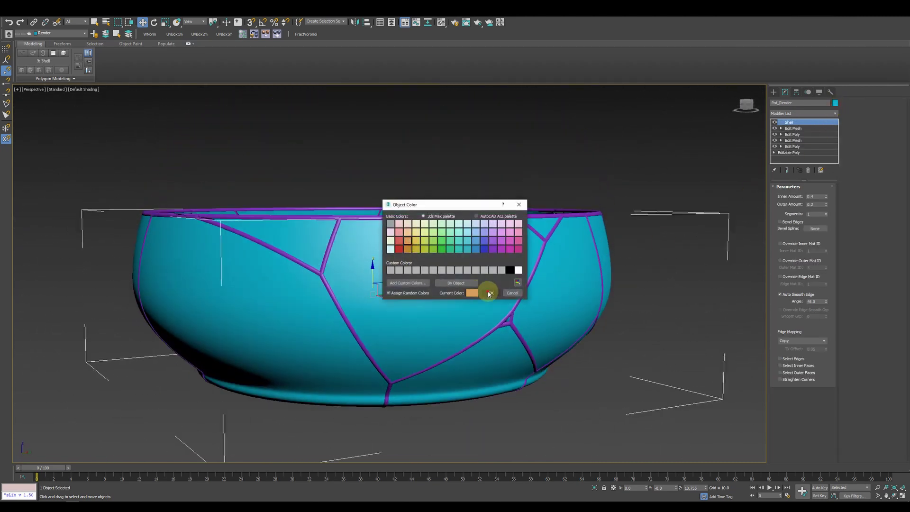
click(489, 293)
Step: Colour the gold trim spline yellow-green and clear the selection
click(510, 213)
click(835, 103)
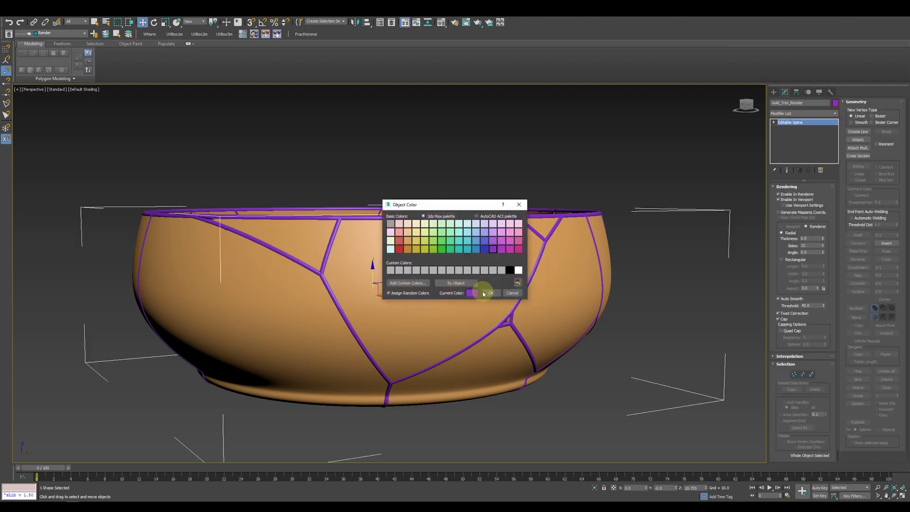
click(491, 293)
click(615, 146)
scroll(566, 278, down, 3)
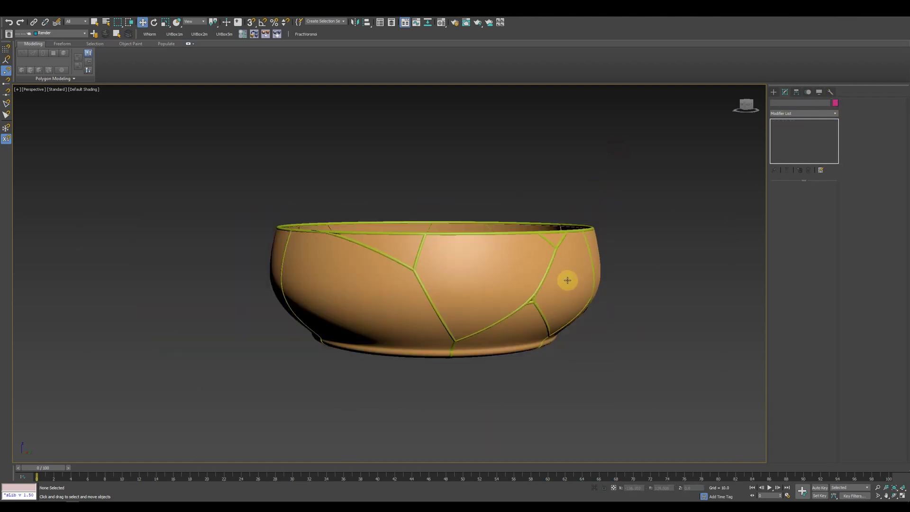
mouse_move(567, 278)
alt+middle_down()
mouse_move(555, 310)
mouse_move(519, 291)
mouse_move(548, 301)
alt+middle_up()
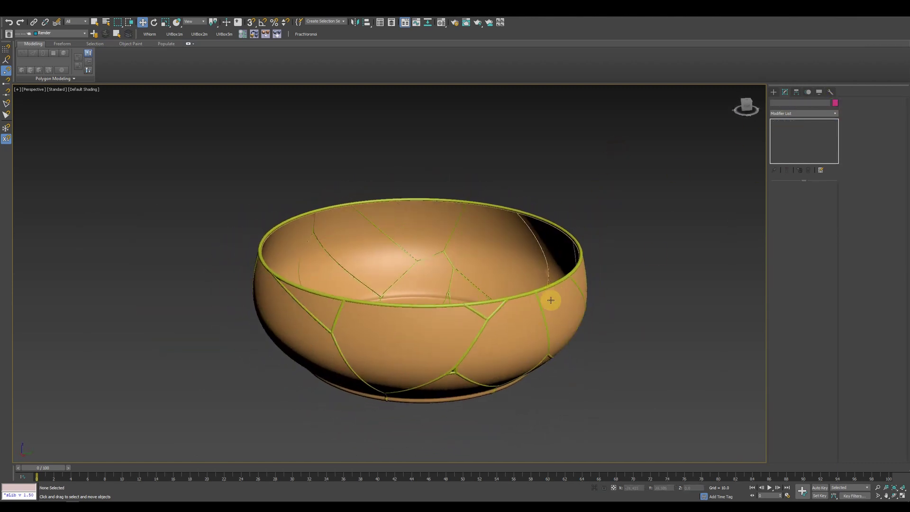
Step: Add a Chamfer modifier to the bowl with Tri mitering
key(F4)
scroll(548, 300, up, 5)
click(485, 320)
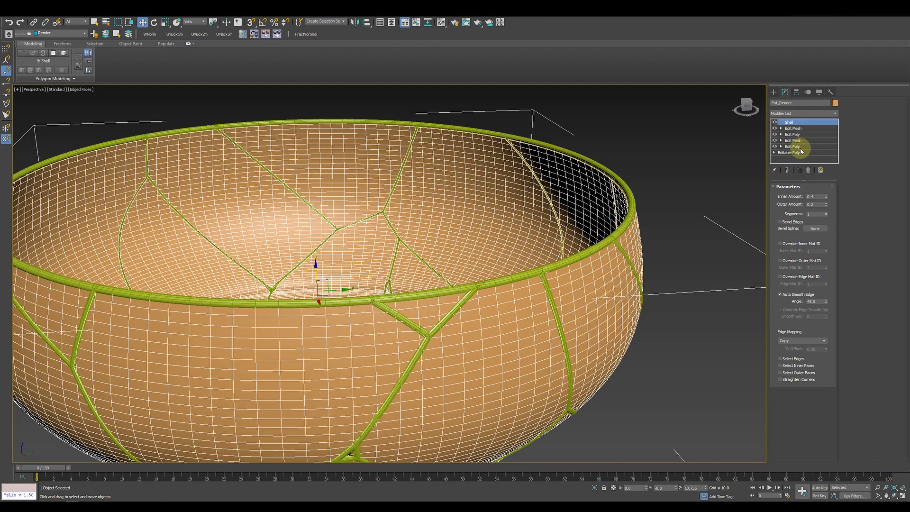
click(815, 113)
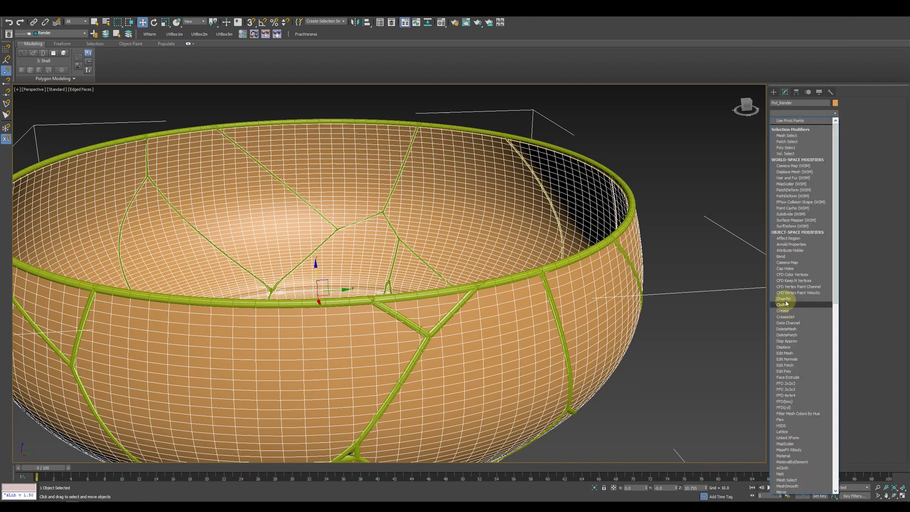
text(Chamfer)
key(Return)
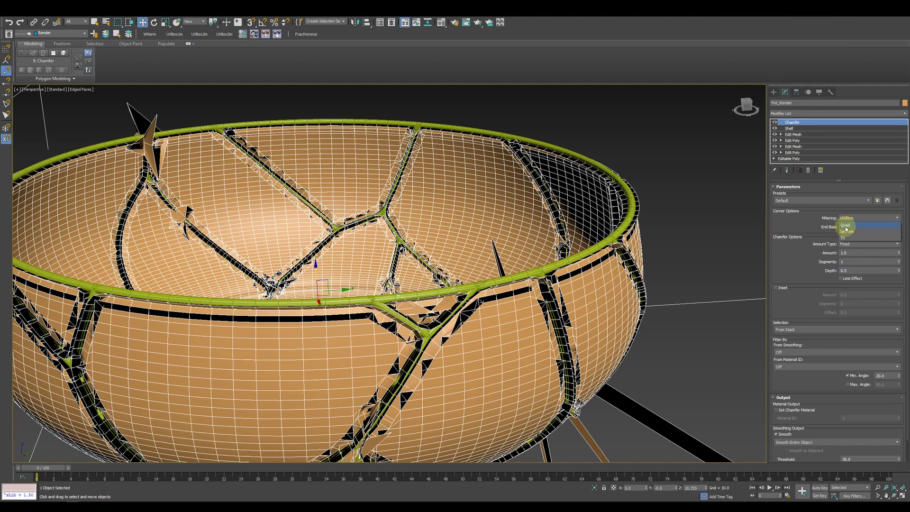
click(853, 218)
click(887, 241)
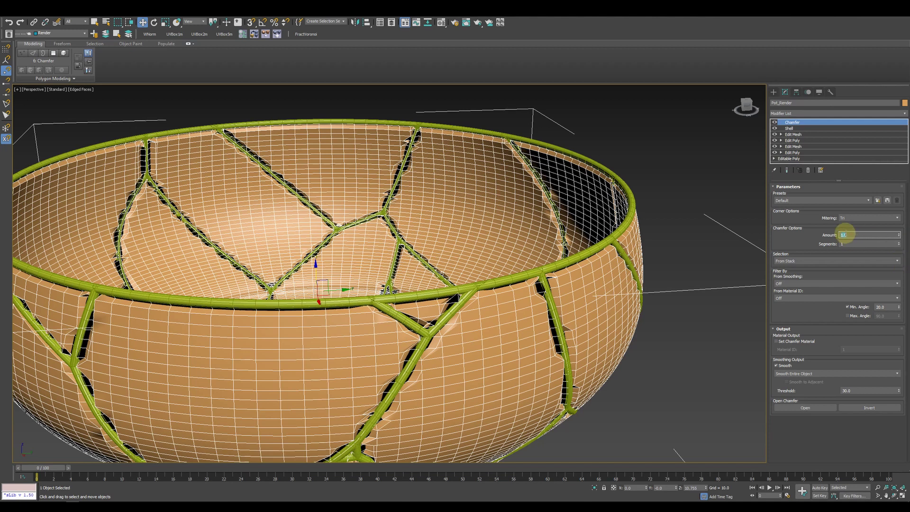
Step: Try chamfer amounts of 1.1 and 1.2, then settle on 0.1
text(1.1)
key(Return)
scroll(439, 324, up, 5)
text(1.2)
key(Return)
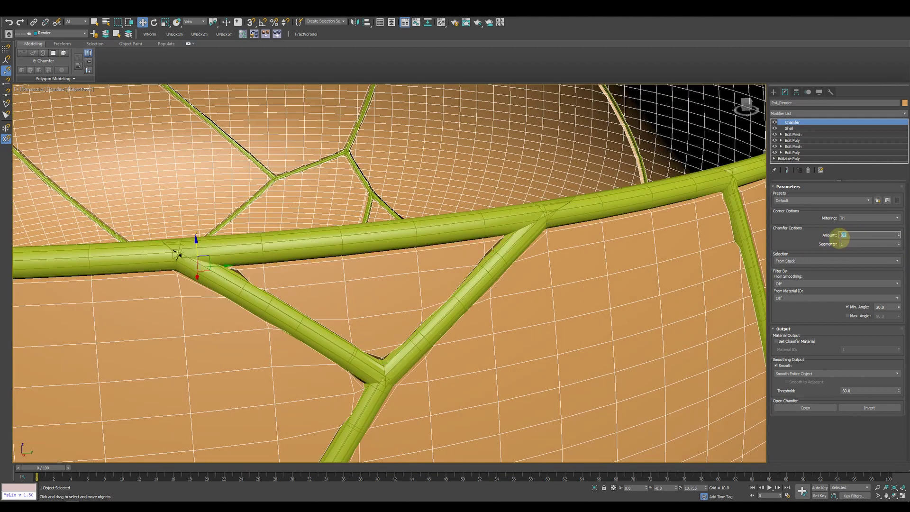
text(0.1)
key(Return)
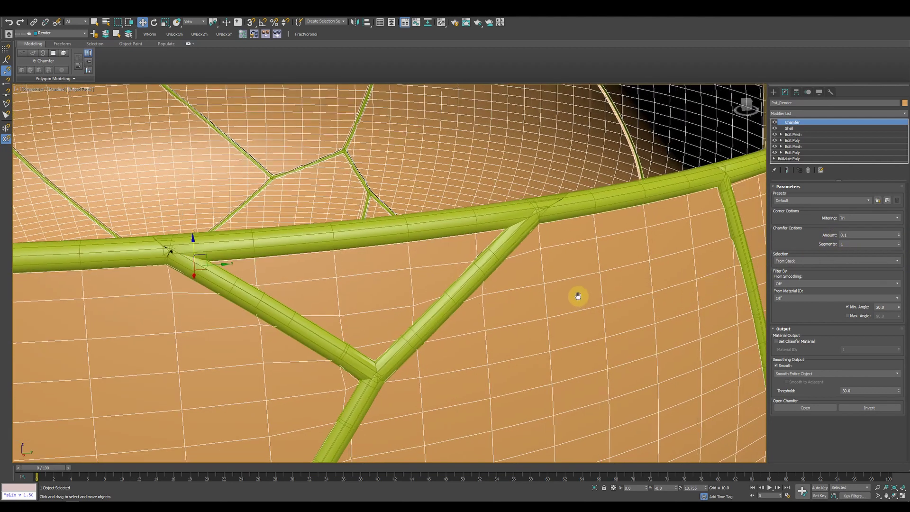
scroll(578, 296, down, 5)
scroll(515, 299, up, 4)
Step: Inspect the chamfered bowl and gold trim splines, toggling edged faces, then reselect Pot_Render
key(F4)
scroll(519, 299, down, 5)
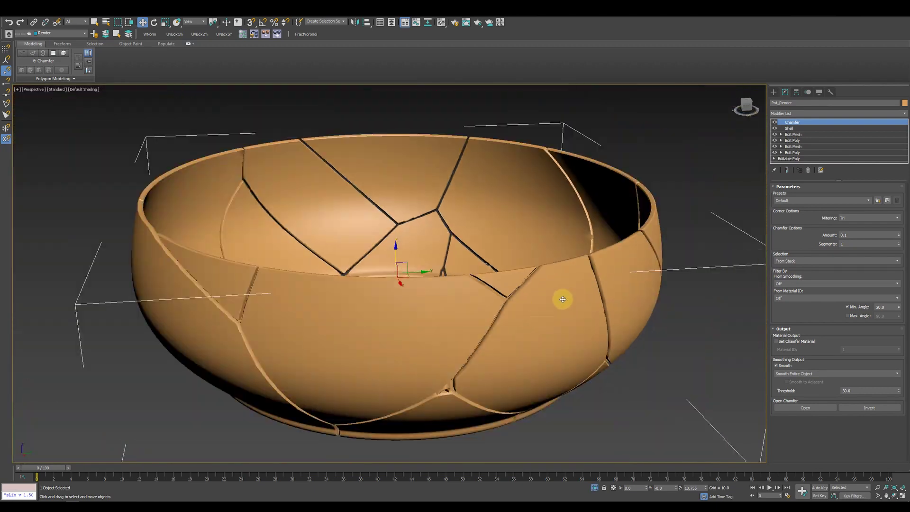
mouse_move(558, 298)
alt+middle_down()
mouse_move(604, 284)
mouse_move(619, 290)
mouse_move(770, 171)
mouse_move(695, 231)
alt+middle_up()
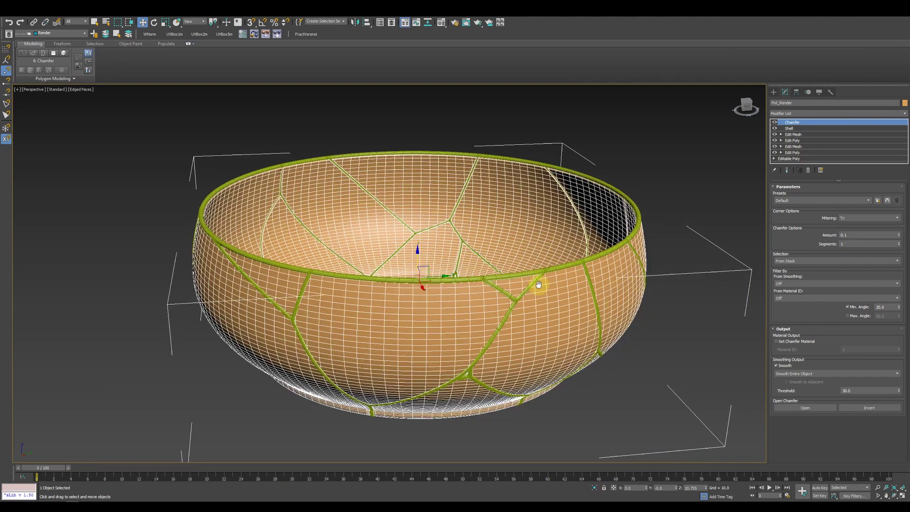
click(567, 403)
mouse_move(567, 402)
alt+middle_down()
mouse_move(606, 351)
mouse_move(581, 347)
alt+middle_up()
key(F4)
click(439, 298)
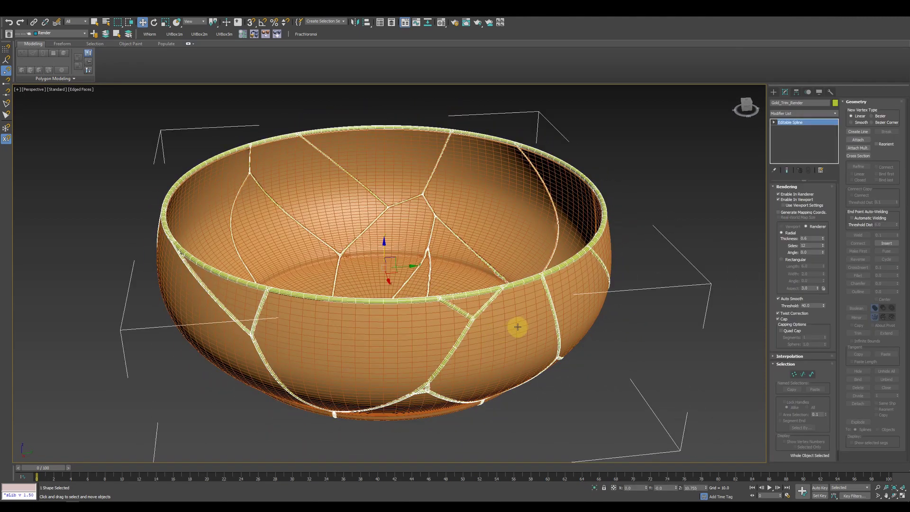
mouse_move(518, 325)
alt+middle_down()
mouse_move(508, 299)
mouse_move(528, 309)
mouse_move(519, 304)
mouse_move(582, 299)
alt+middle_up()
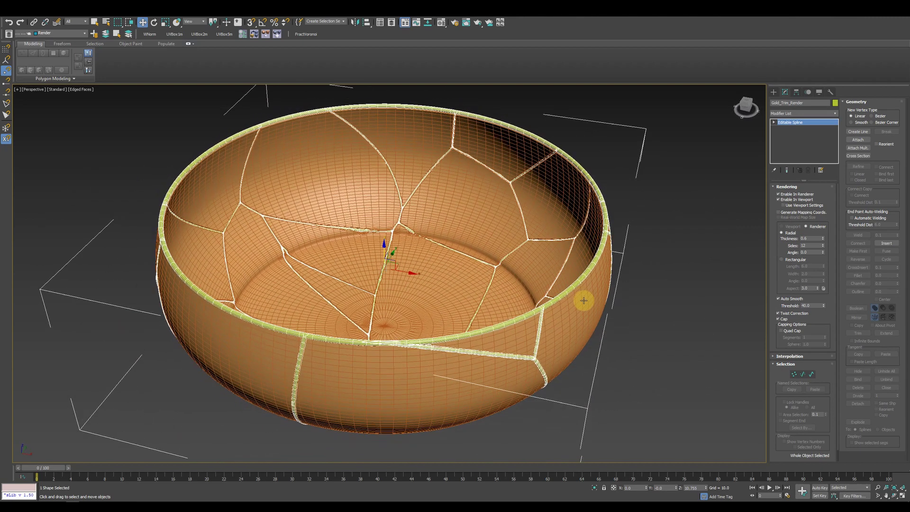
click(580, 296)
Step: Show the Low layer, hide the Render layer, and select Pot_low
click(633, 303)
click(392, 22)
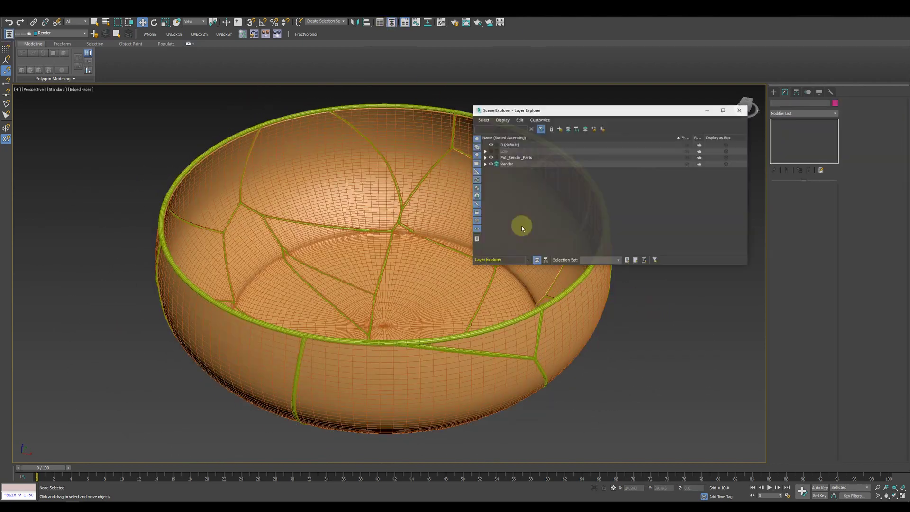
drag(492, 155, 493, 167)
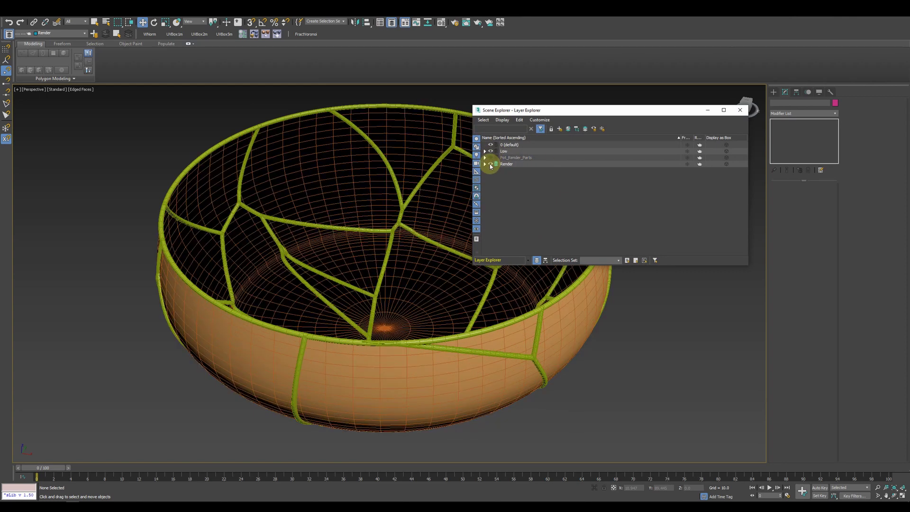
click(490, 164)
click(494, 335)
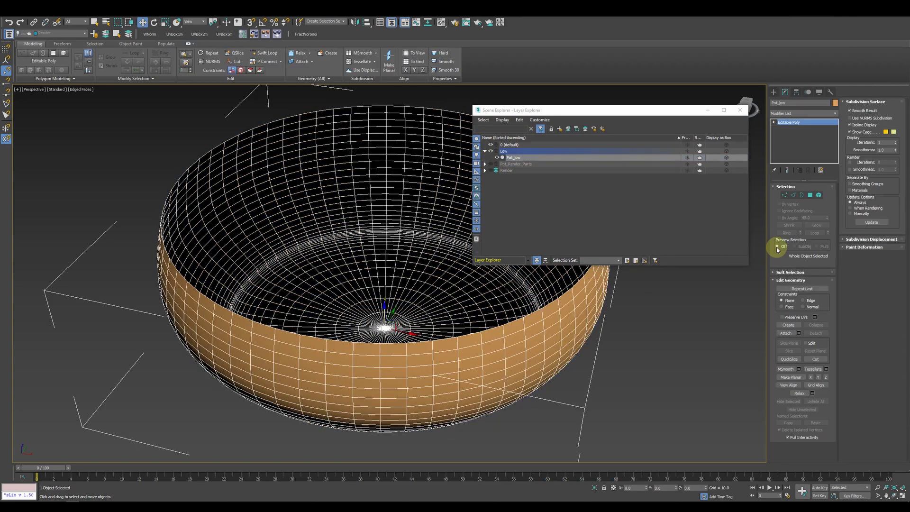
Step: Select Pot_low's top rim border in edge sub-object mode
click(793, 195)
click(809, 195)
click(477, 338)
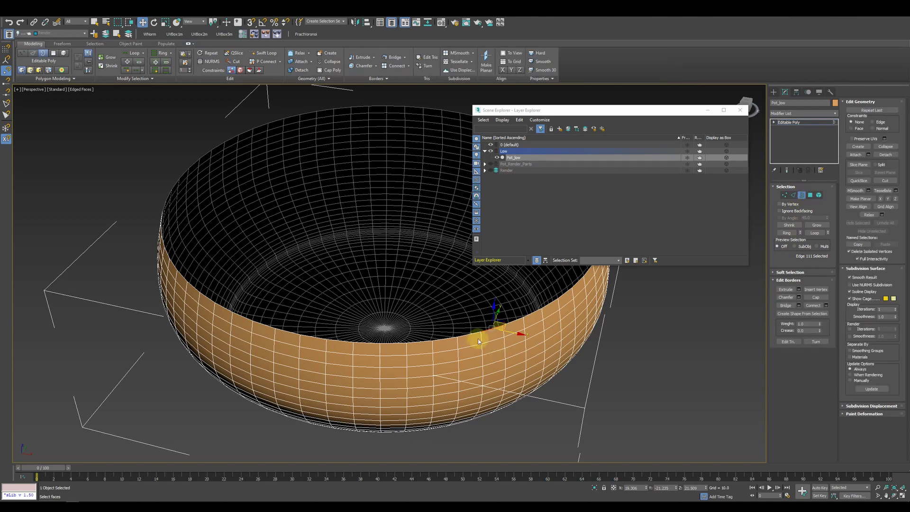
click(472, 334)
mouse_move(472, 334)
alt+middle_down()
mouse_move(481, 356)
mouse_move(416, 385)
alt+middle_up()
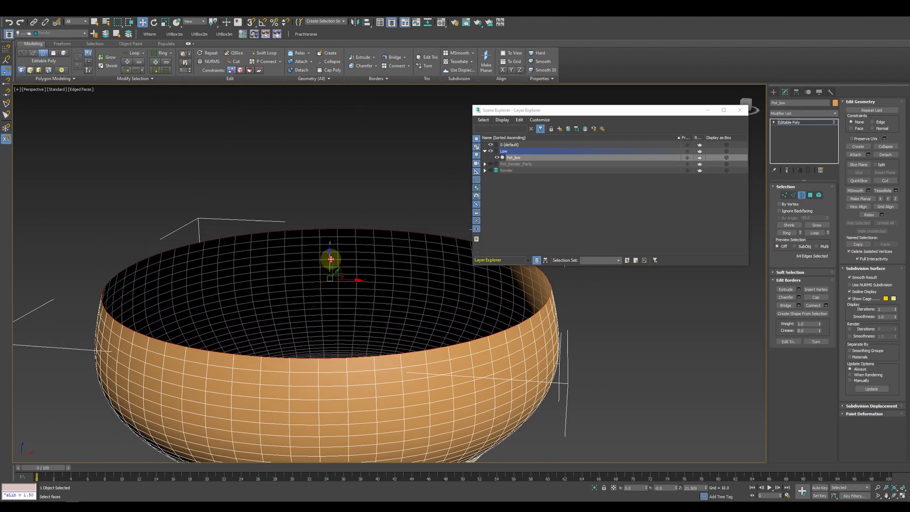
alt+middle_drag(331, 258, 335, 251)
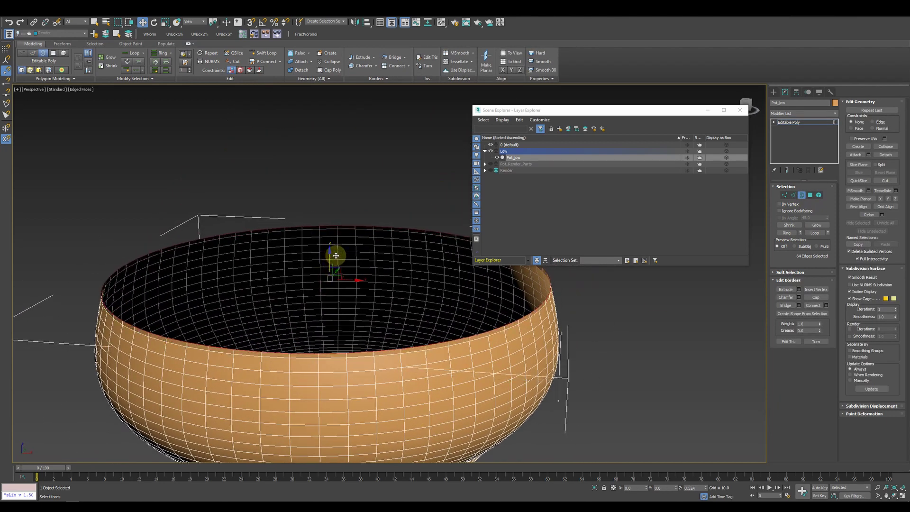
Step: Select the top row of rim polygons and detach them as Object001
click(810, 196)
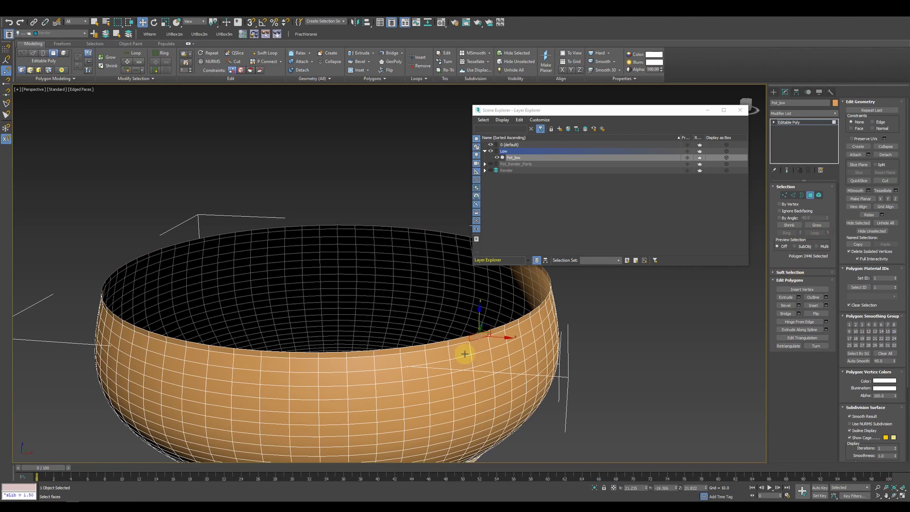
shift+click(455, 341)
click(885, 154)
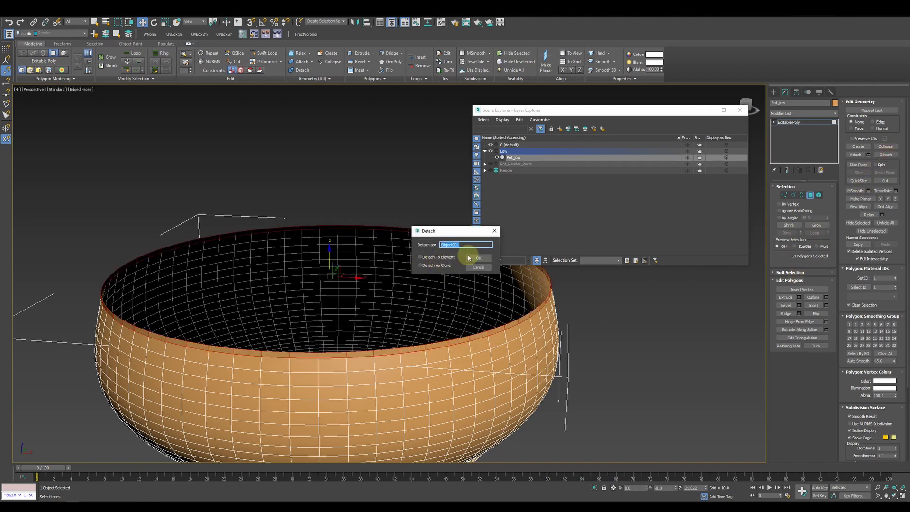
click(469, 258)
click(502, 333)
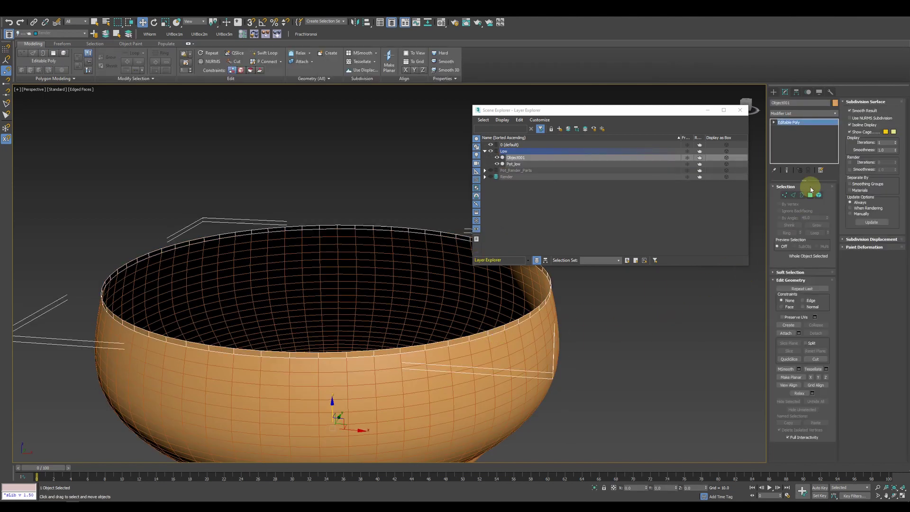
Step: Add a Shell modifier to the rim ring with a first inner amount of 0.6
click(834, 113)
click(779, 365)
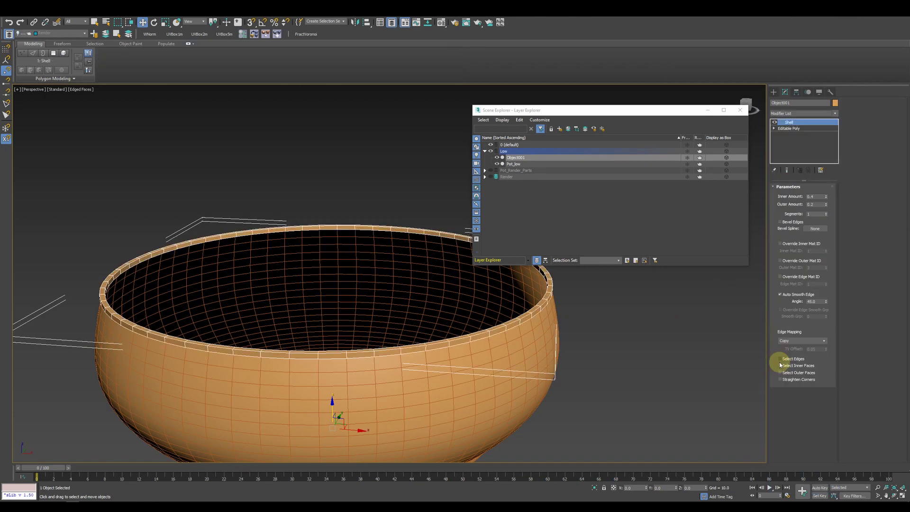
right_click(827, 205)
text(0.6)
key(Return)
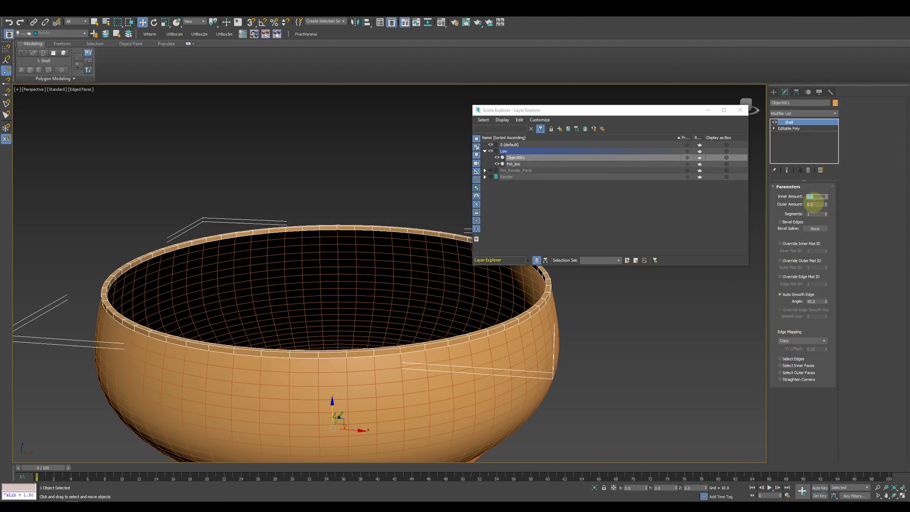
Step: Make Pot_Render_Parts the current visible layer, hide Low, and select Object001
click(497, 172)
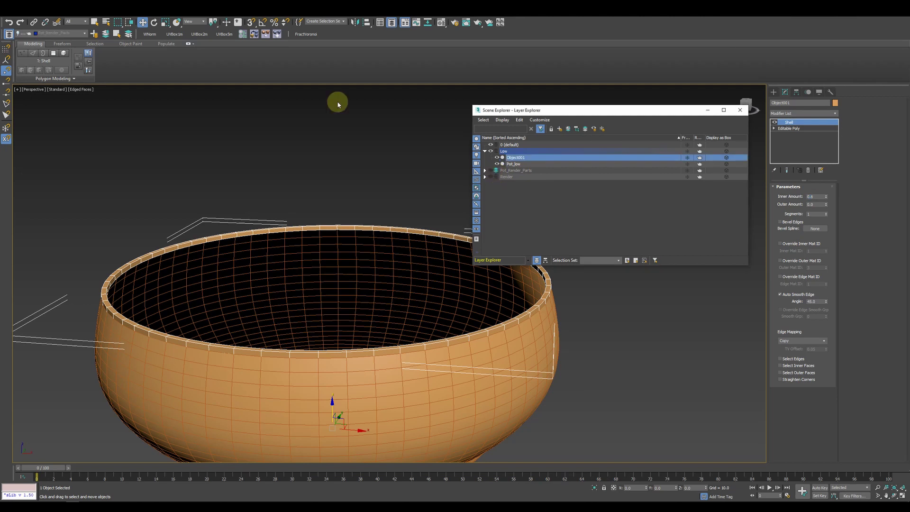
click(484, 151)
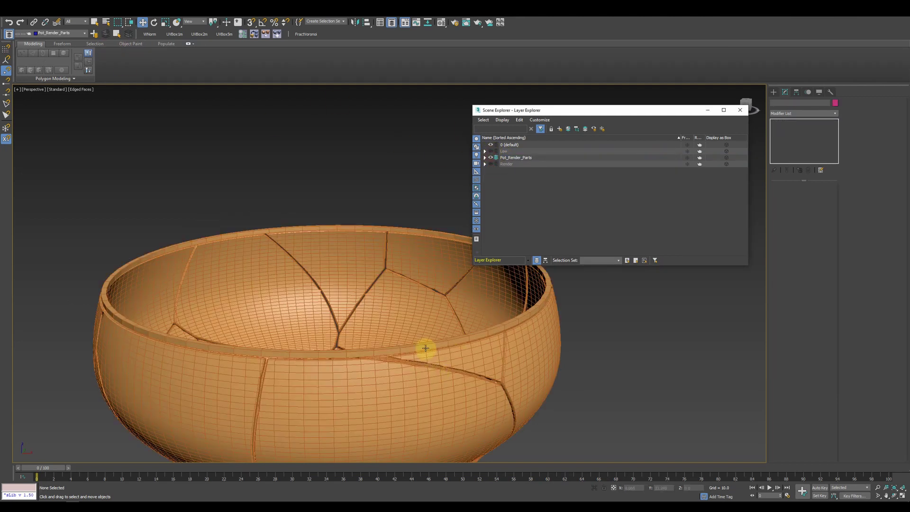
click(425, 348)
scroll(518, 355, up, 4)
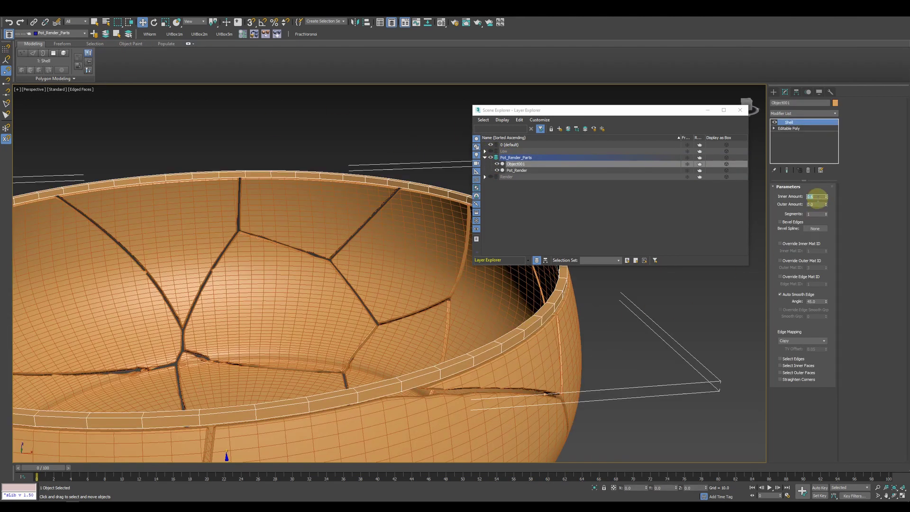
Step: Set the shell to Outer Amount 0.2 and Inner Amount 0.8
click(816, 205)
text(0.2)
key(Return)
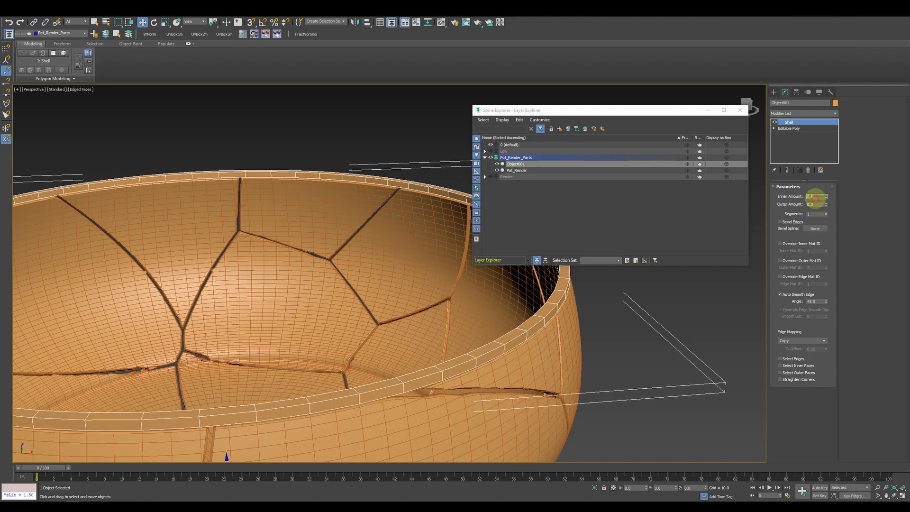
text(0)
key(Return)
text(0.8)
key(Return)
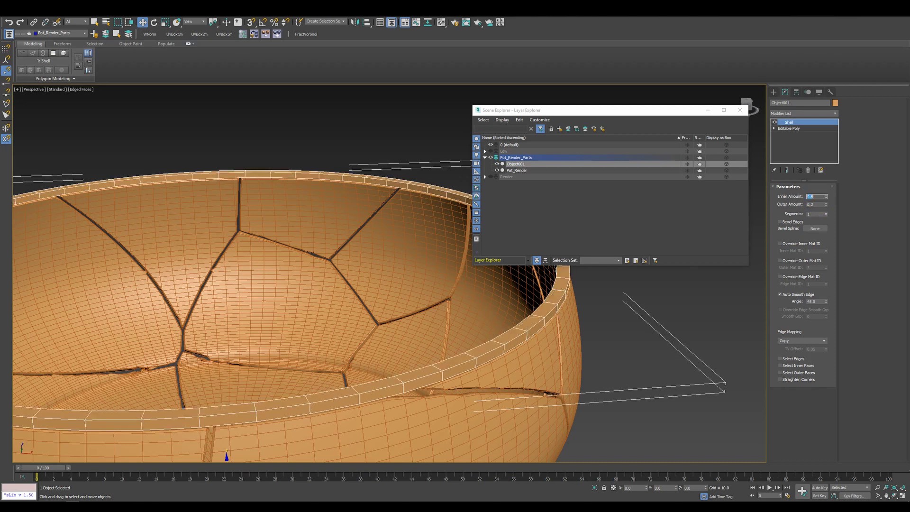
right_click(540, 315)
Step: Collapse the ring to Editable Poly and raise its rim-top polygon loop slightly
click(615, 397)
click(810, 195)
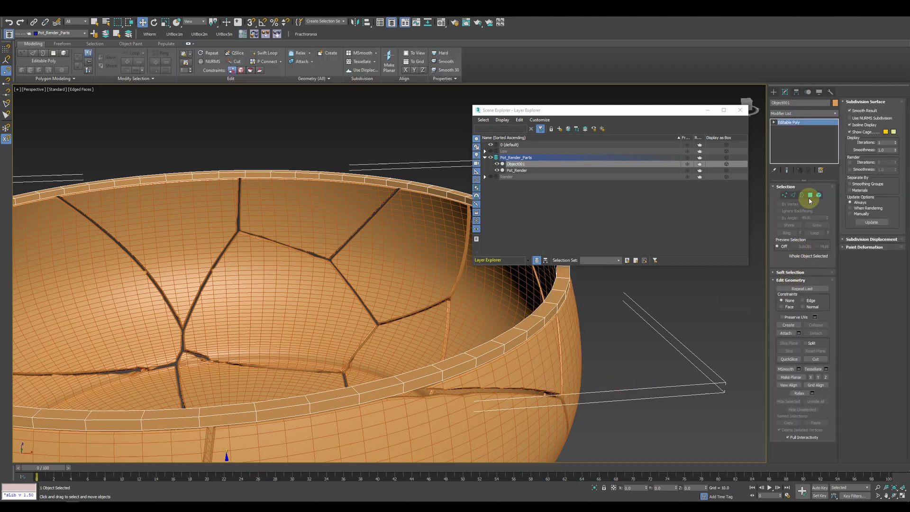
click(483, 349)
shift+click(473, 351)
mouse_move(205, 218)
alt+middle_down()
mouse_move(386, 335)
mouse_move(341, 264)
alt+middle_up()
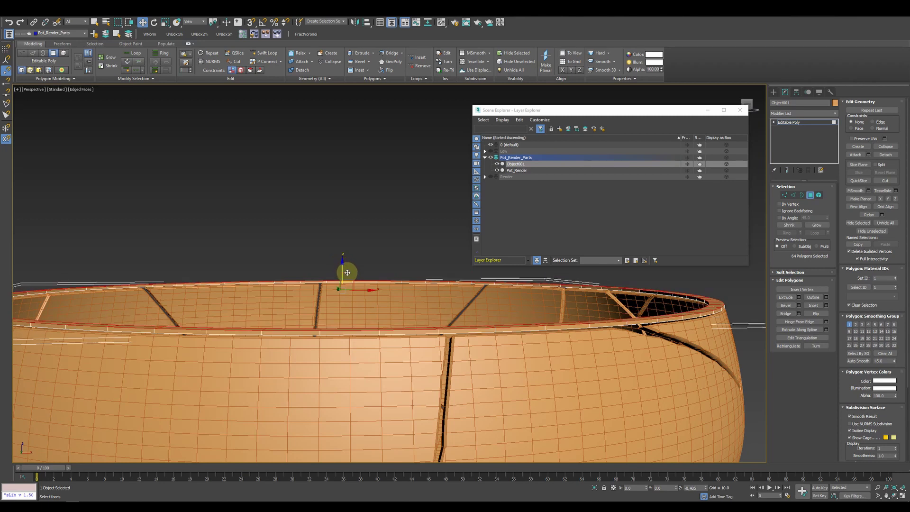
drag(347, 272, 349, 271)
Step: Move the ring's pivot down vertically using Affect Pivot Only
click(810, 195)
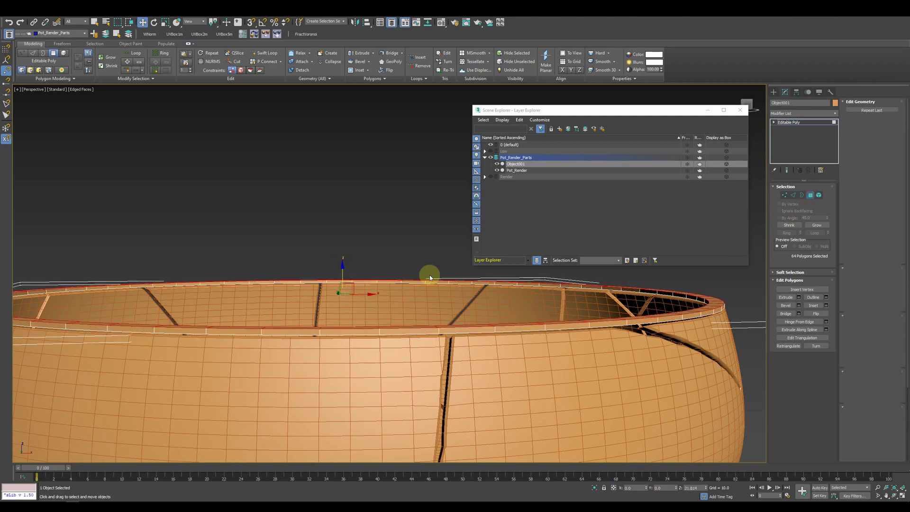
scroll(352, 300, down, 4)
click(796, 91)
click(802, 140)
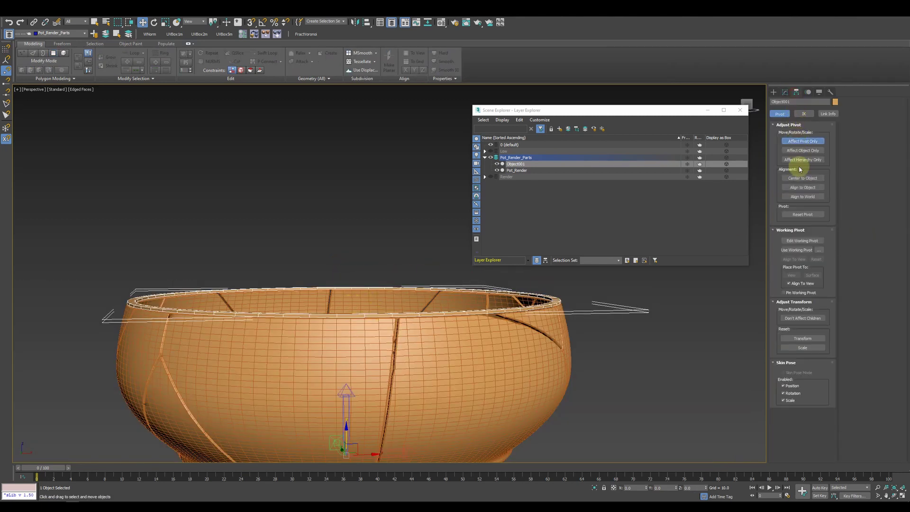
scroll(329, 284, up, 4)
drag(328, 283, 331, 285)
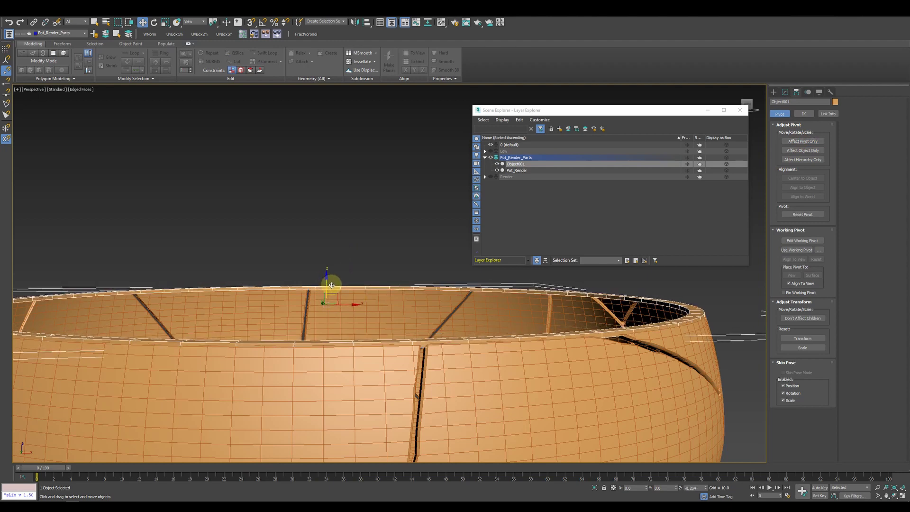
click(785, 91)
Step: Add a Push modifier that swells the ring outward by about 0.13
click(833, 114)
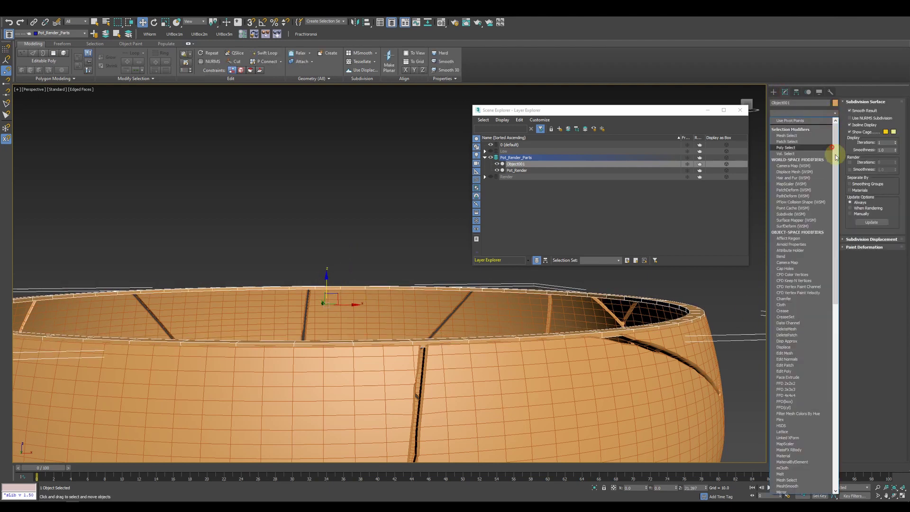
drag(835, 156, 841, 265)
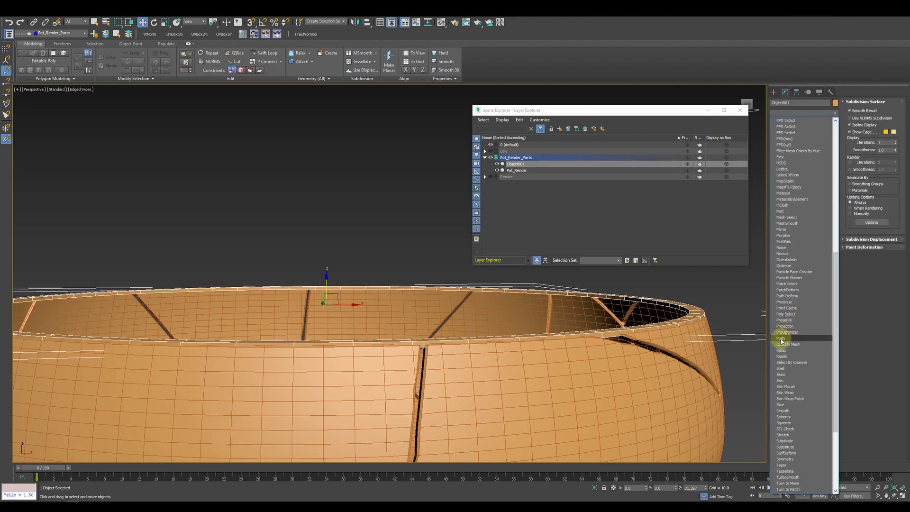
click(789, 306)
drag(827, 195, 825, 195)
middle_drag(654, 333, 650, 334)
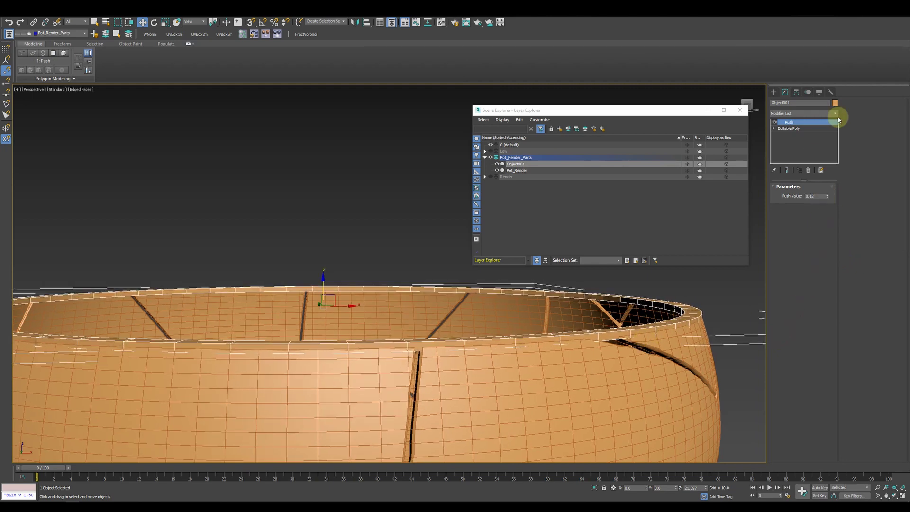
Step: Add Linked XForm and TurboSmooth modifiers to smooth the ring
click(836, 117)
scroll(826, 357, down, 3)
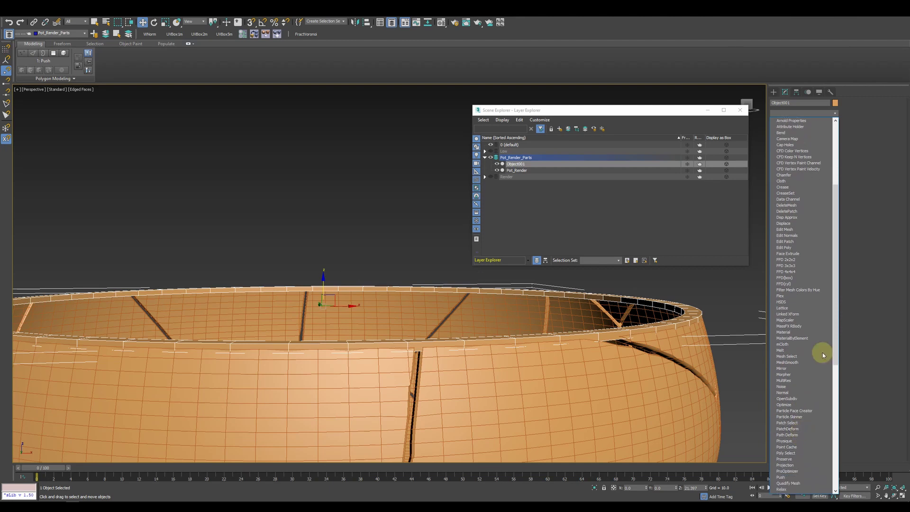
drag(833, 321, 835, 348)
key(l)
key(l)
key(Return)
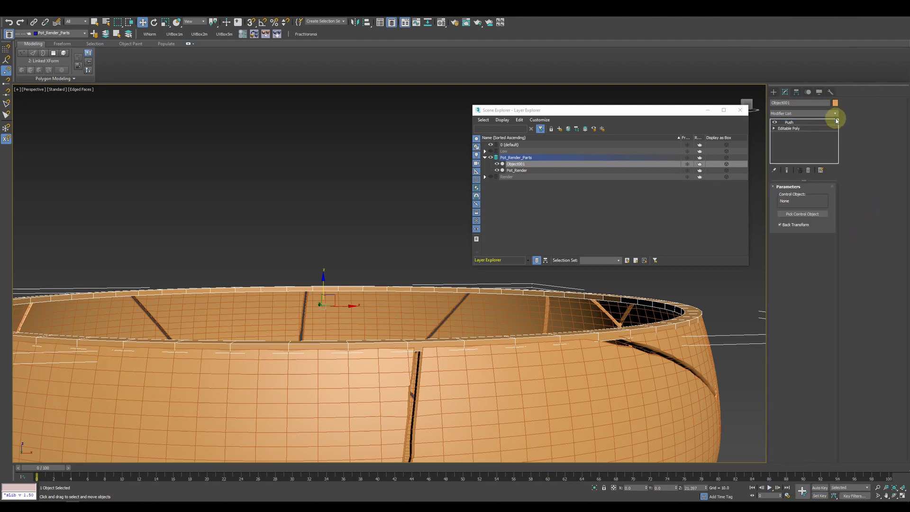
click(837, 120)
key(t)
key(t)
key(t)
key(Return)
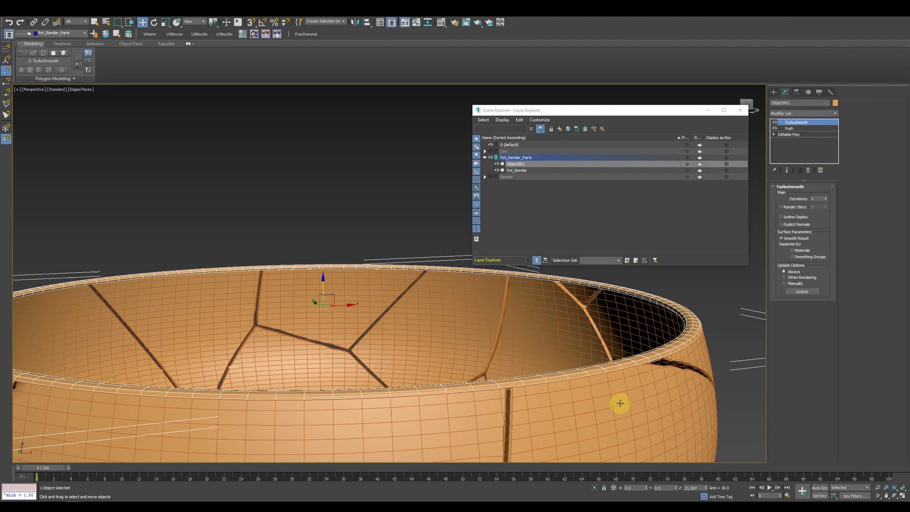
Step: Turn off the wireframe overlay and review the smoothed rim from several angles
key(F4)
alt+middle_drag(619, 403, 449, 402)
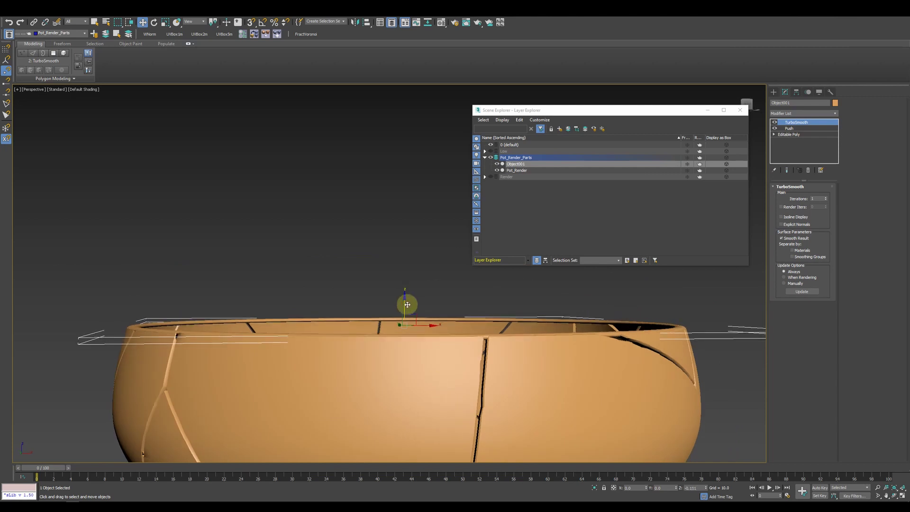
mouse_move(410, 308)
alt+middle_down()
mouse_move(702, 392)
mouse_move(651, 397)
mouse_move(597, 481)
alt+middle_up()
click(702, 393)
Step: Expand Pot_Render_Parts, select Pot_Render, and show the Render layer in wireframe
click(489, 158)
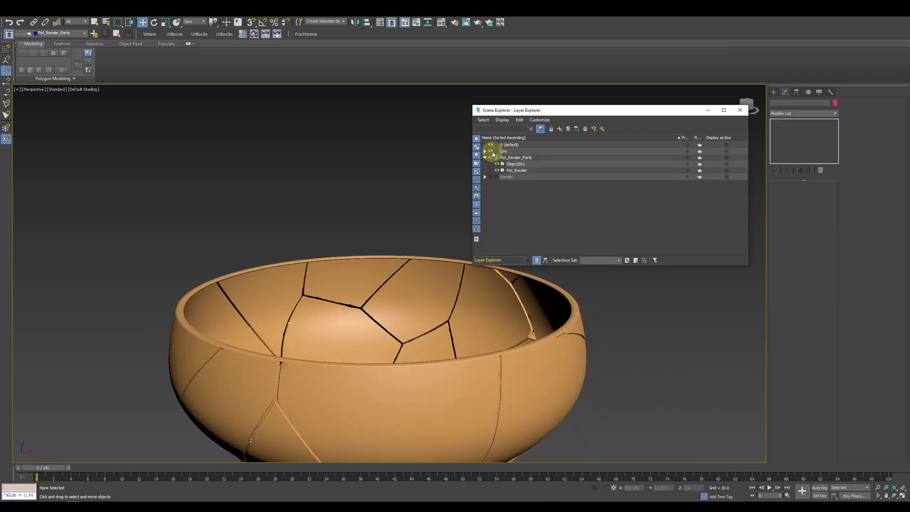
scroll(585, 330, up, 3)
click(575, 322)
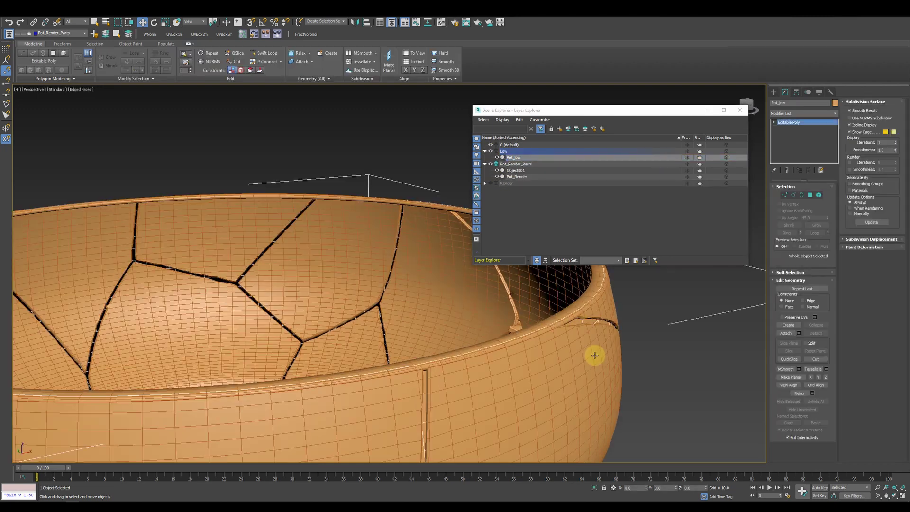
key(F3)
click(496, 170)
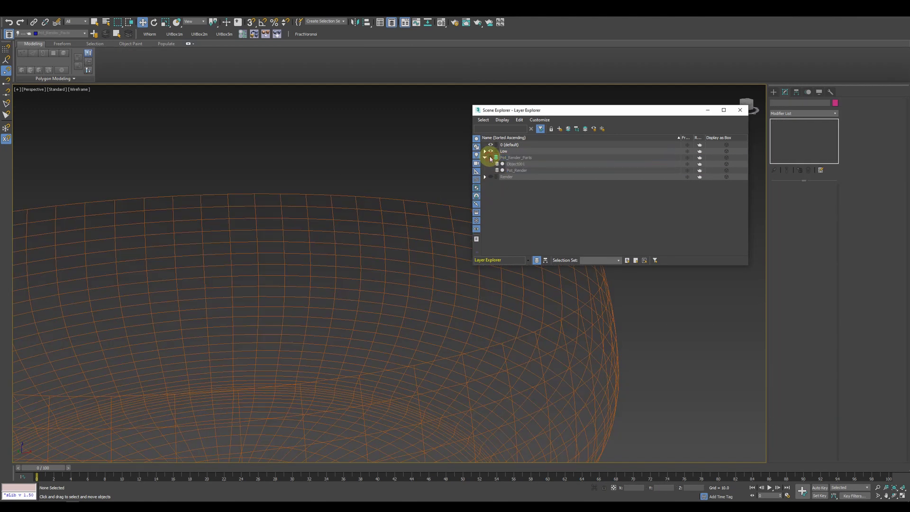
click(490, 176)
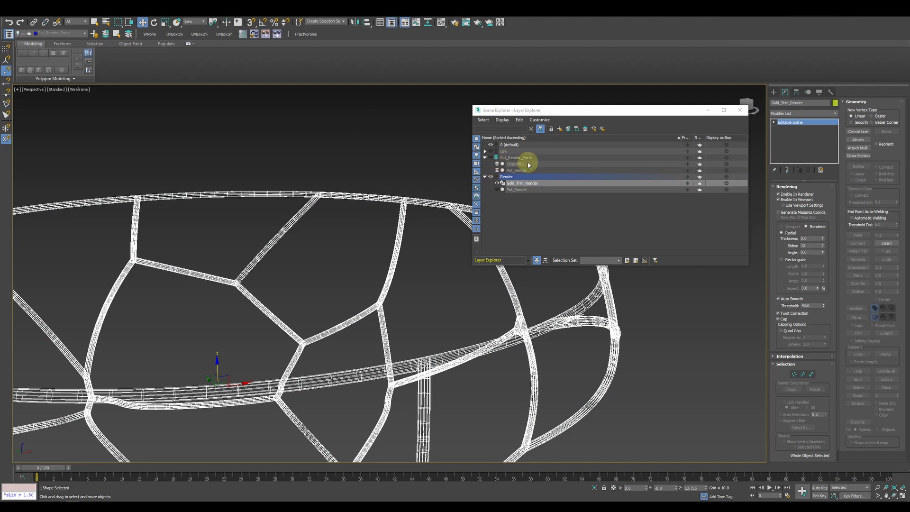
Step: Move Gold_Trim_Render and the bowl objects into Render and delete Pot_Render_Parts
click(105, 34)
click(509, 163)
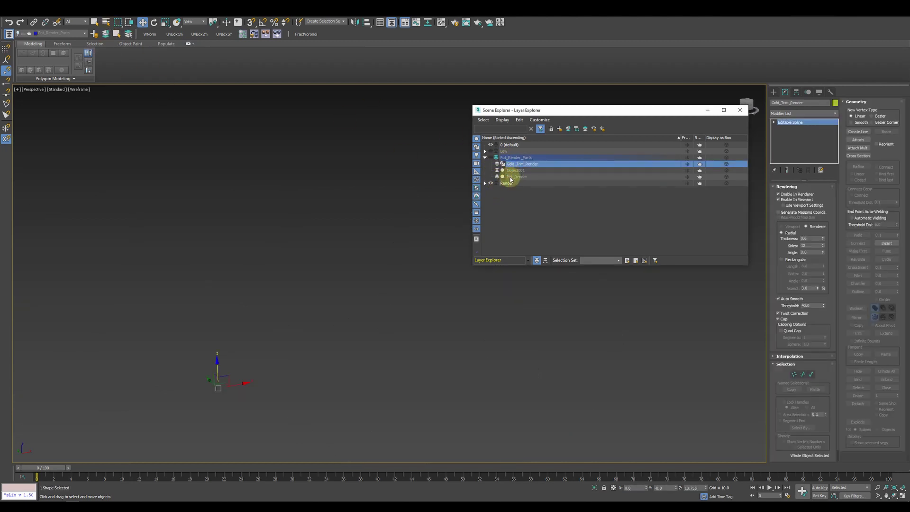
click(105, 34)
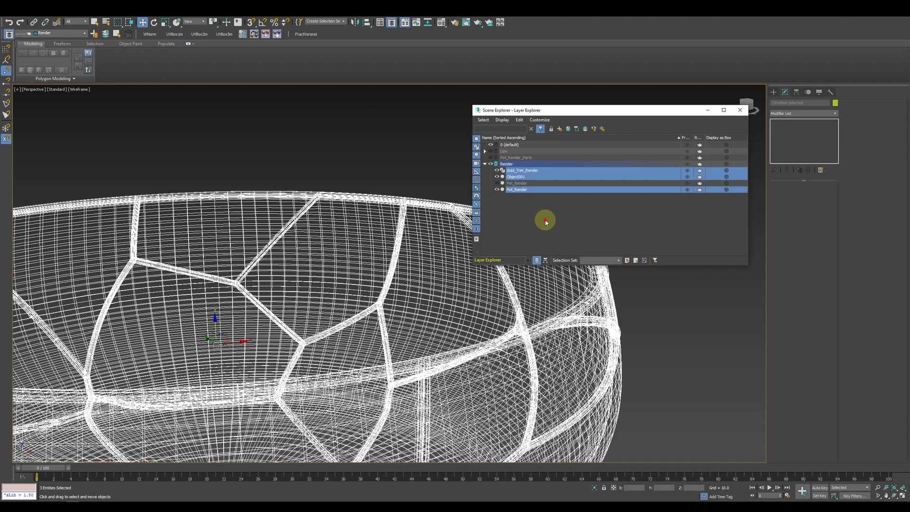
click(511, 158)
right_click(511, 158)
click(511, 171)
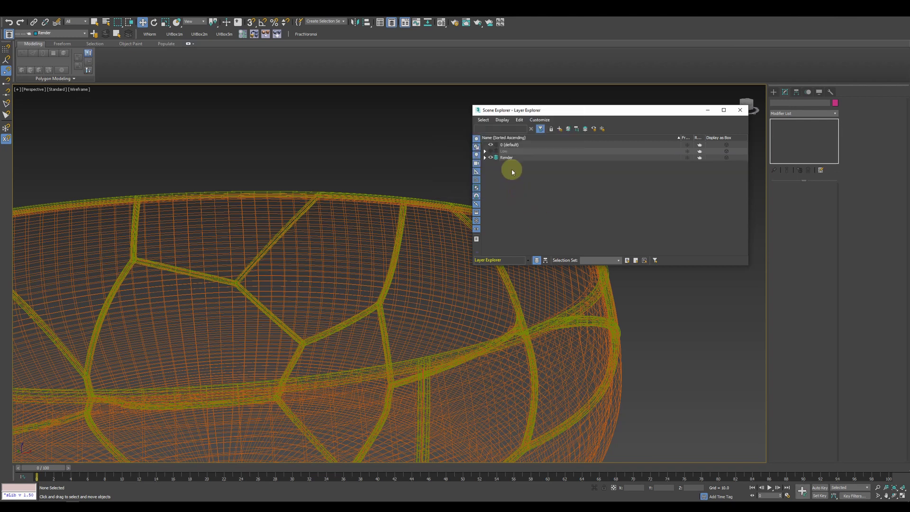
Step: Return to shaded display and frame the whole bowl in the view
key(F3)
scroll(412, 383, down, 10)
alt+middle_drag(474, 359, 491, 311)
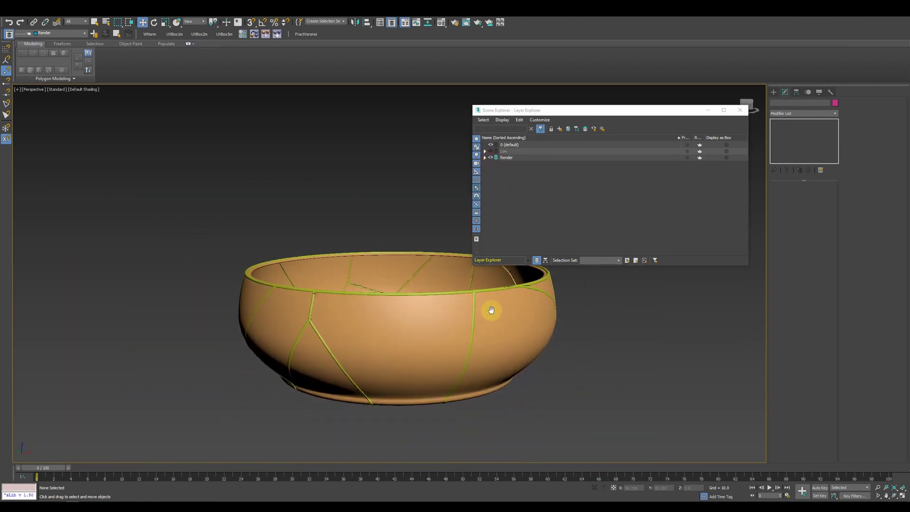
mouse_move(569, 289)
middle_down()
mouse_move(490, 290)
mouse_move(484, 277)
middle_up()
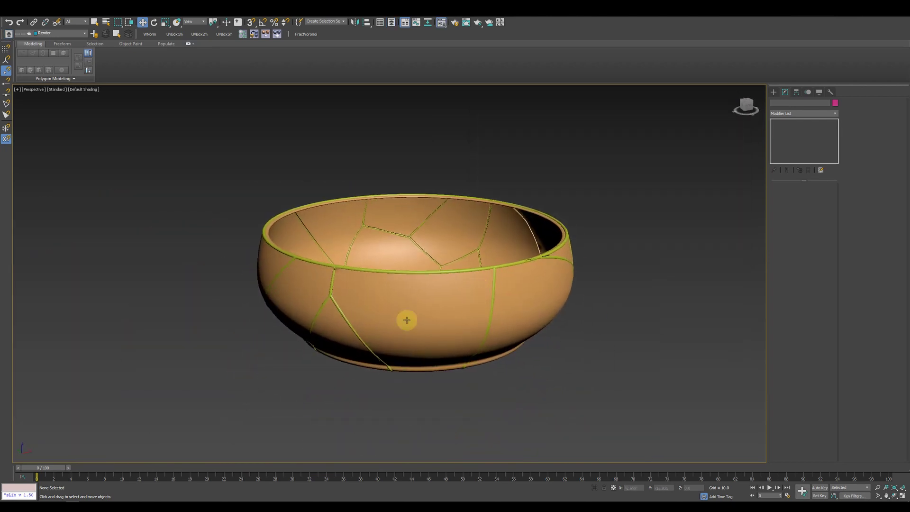
key(m)
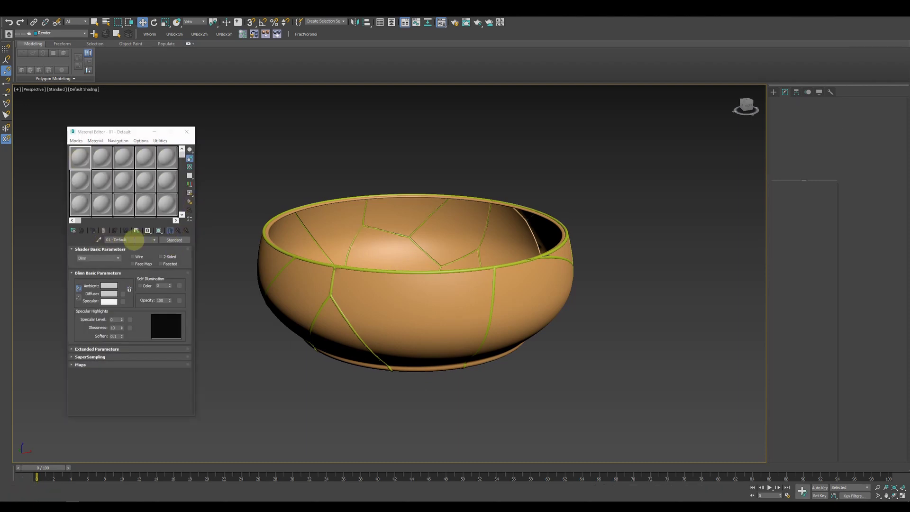
Step: Create a White_Porcelain Physical Material and assign it to the bowl
click(134, 239)
text(White_Porcelain)
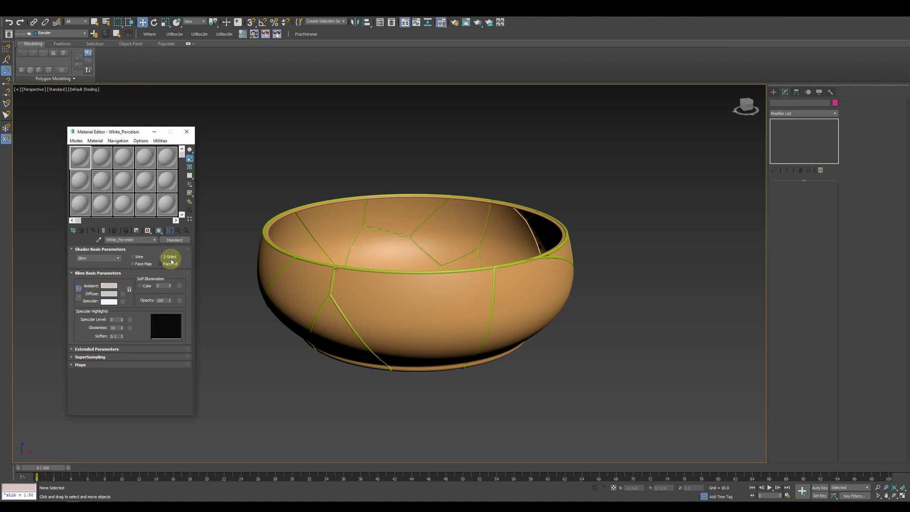
click(174, 239)
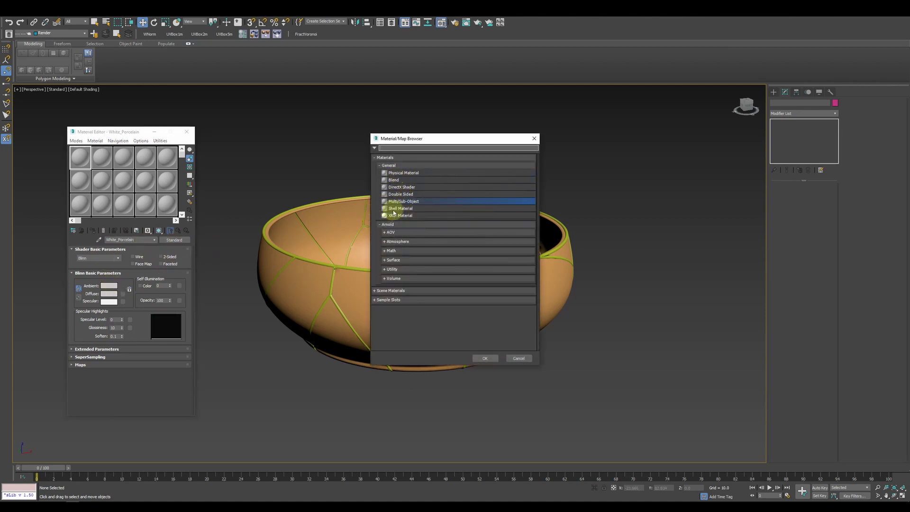
double_click(397, 173)
click(112, 320)
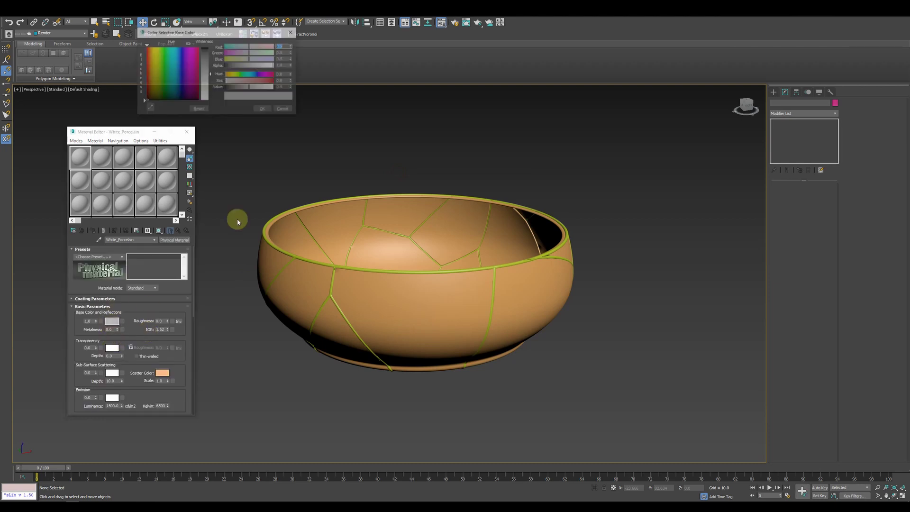
click(263, 110)
double_click(160, 321)
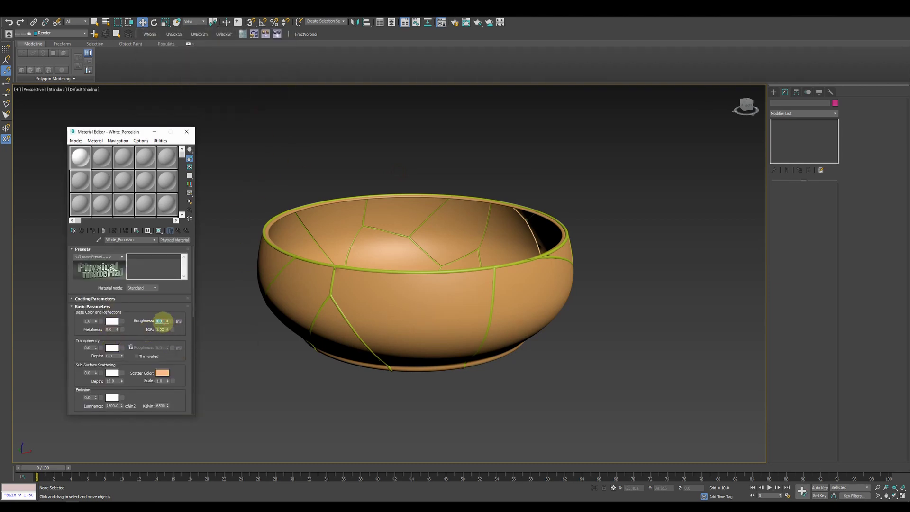
click(317, 285)
click(93, 231)
Step: Make a Gold Physical Material with an orange-gold base colour
click(102, 158)
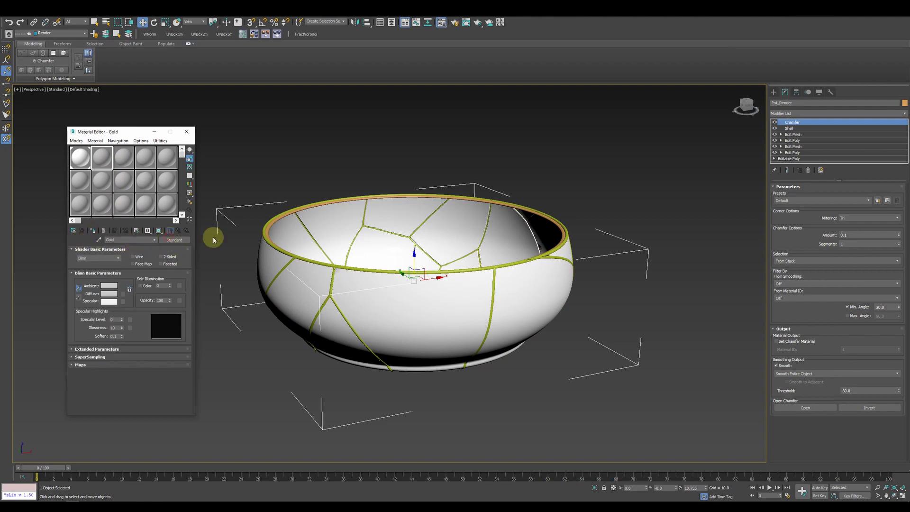
double_click(398, 174)
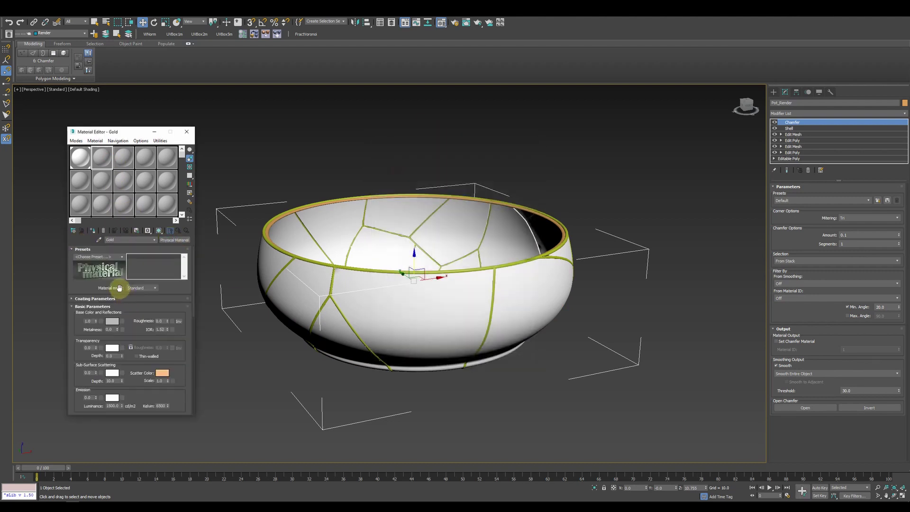
click(112, 320)
mouse_move(231, 74)
mouse_down()
mouse_move(274, 87)
mouse_move(226, 74)
mouse_move(263, 81)
mouse_up()
click(263, 110)
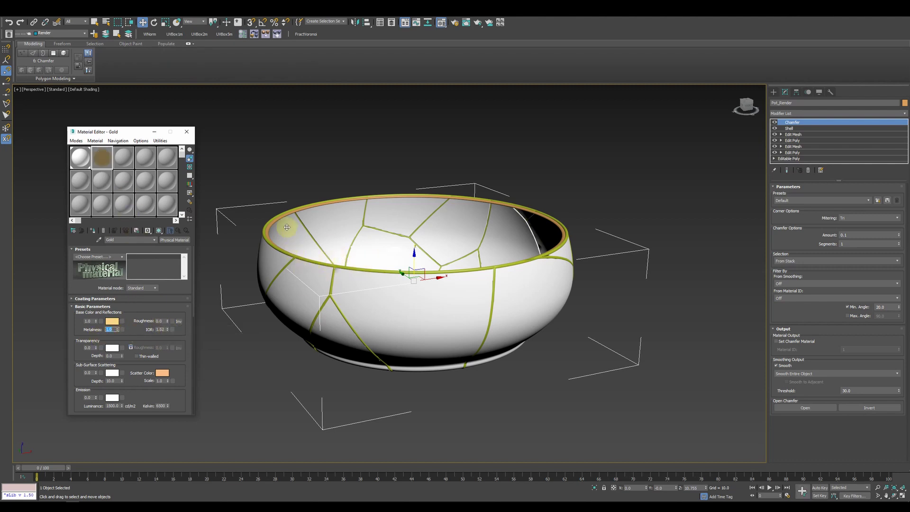
Step: Apply the Gold material to the gold trim spline
click(270, 223)
key(F3)
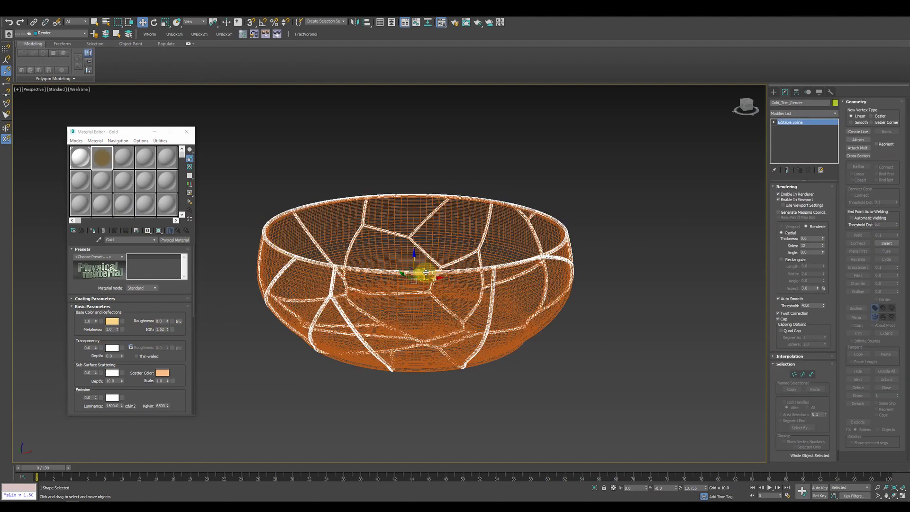
key(F3)
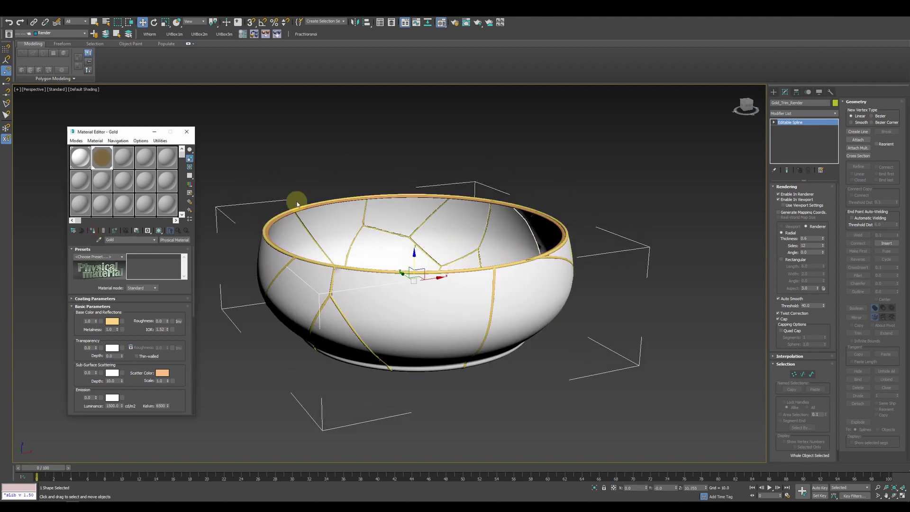
click(297, 204)
scroll(416, 237, up, 3)
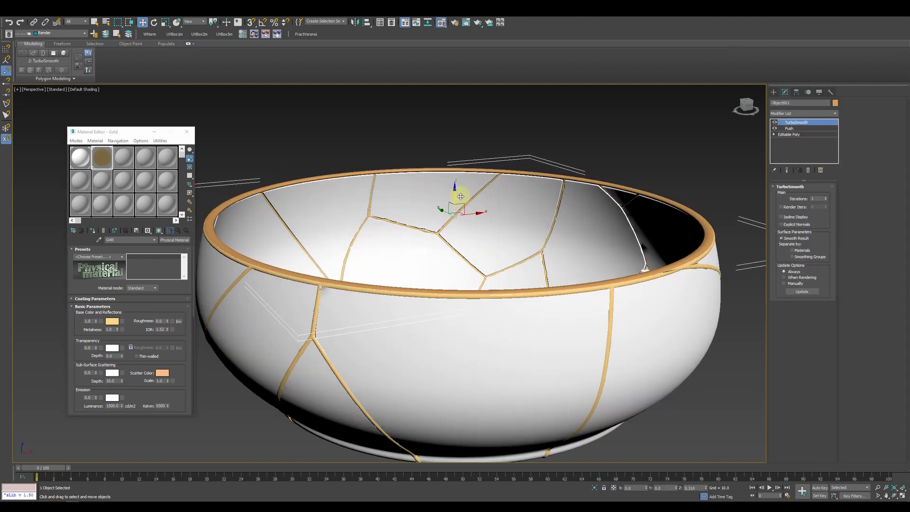
Step: Select the trim's rim spline and assign Gold to the rim ring Object001
click(212, 227)
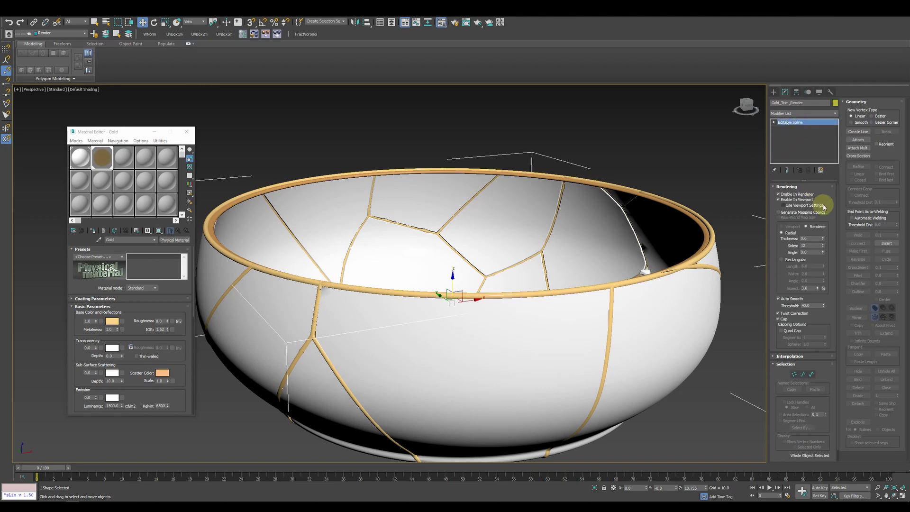
key(3)
click(612, 287)
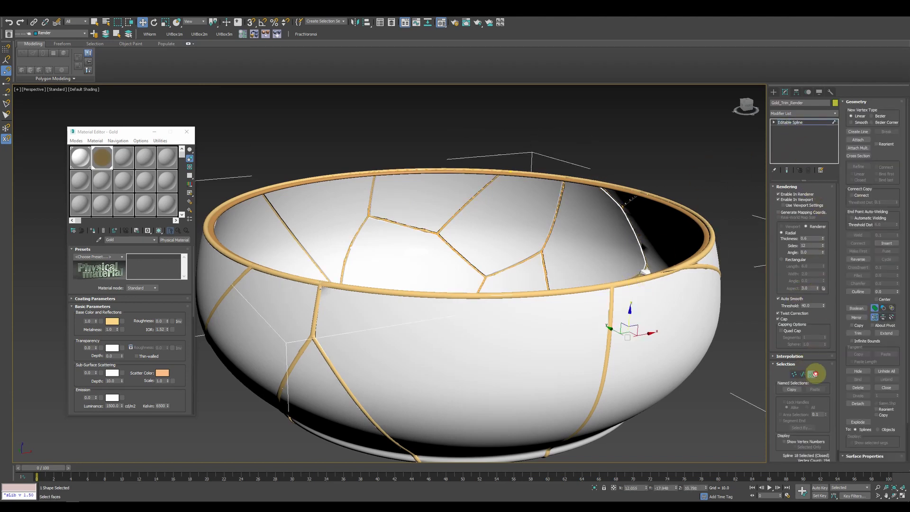
click(693, 254)
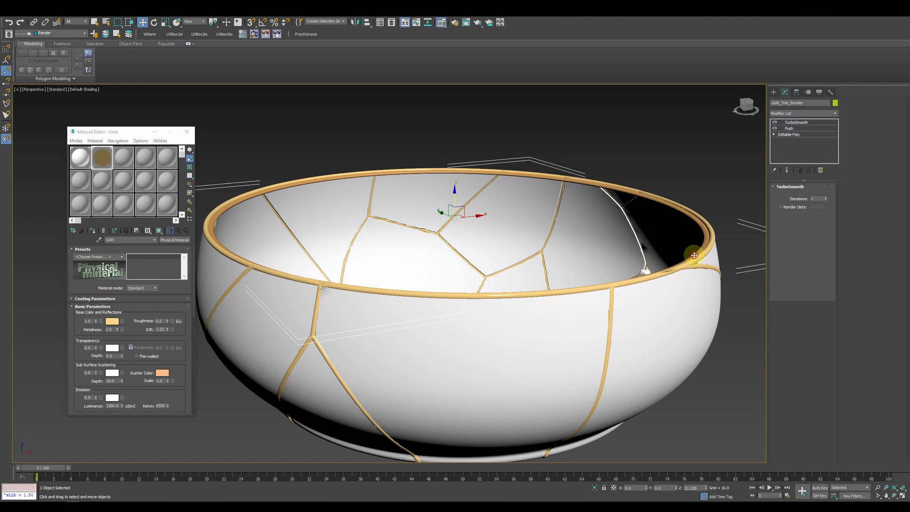
click(91, 229)
Step: Raise the rim ring's polygon loop slightly in the base Editable Poly
click(789, 135)
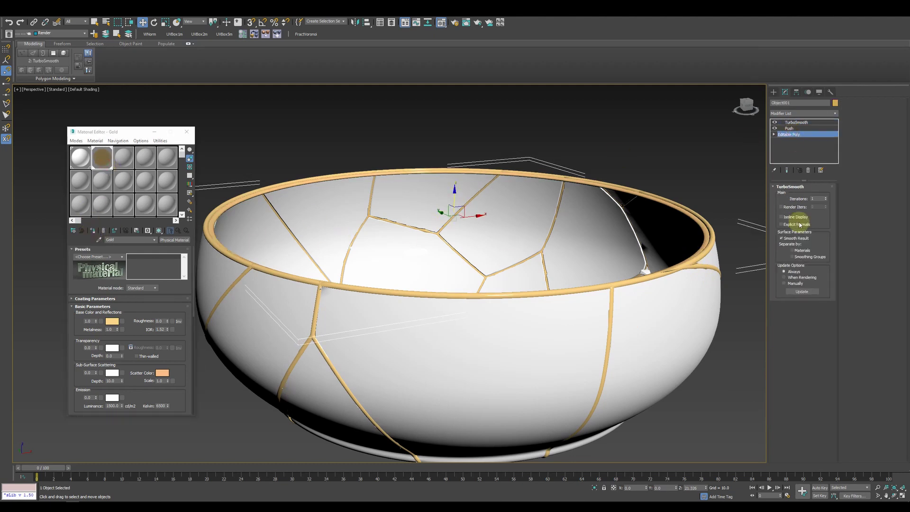
click(811, 195)
double_click(706, 231)
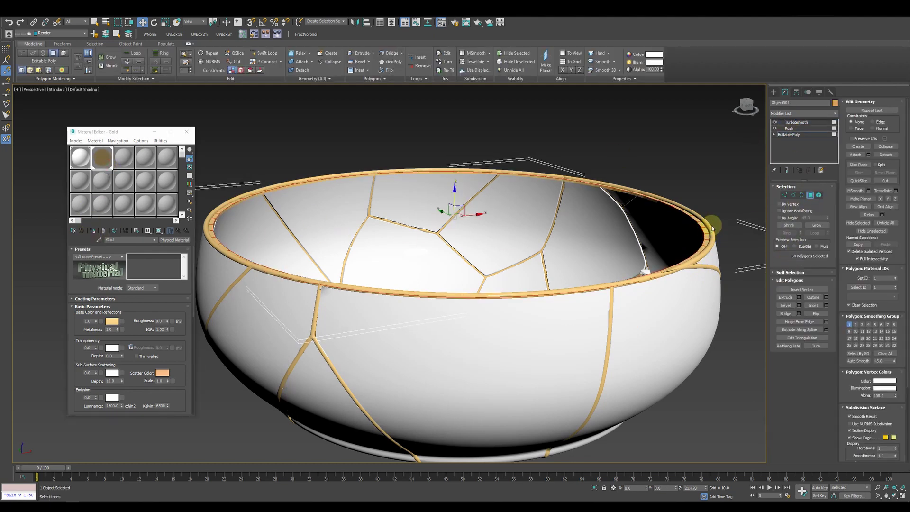
click(787, 170)
drag(454, 194, 463, 192)
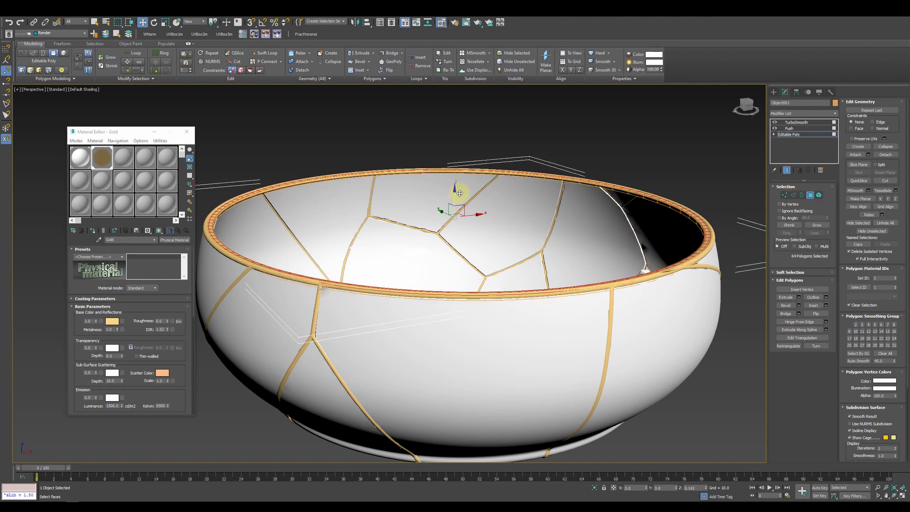
click(670, 169)
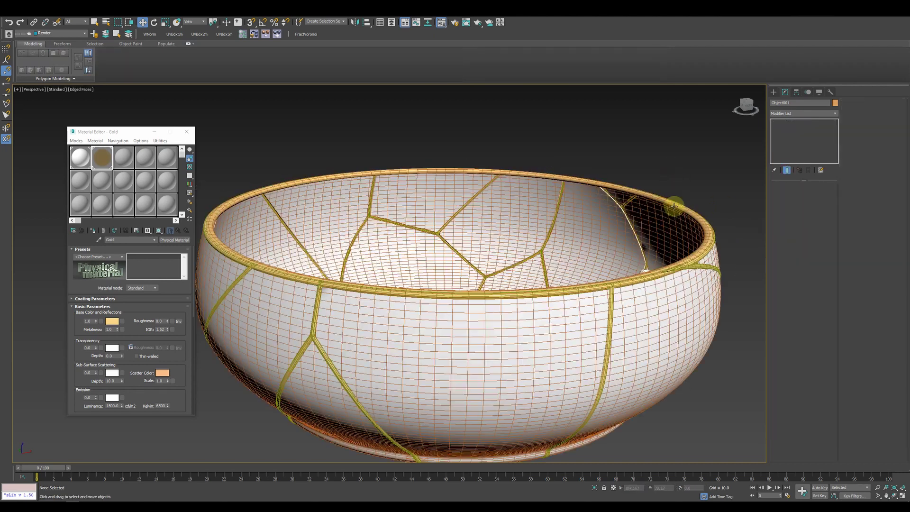
click(221, 244)
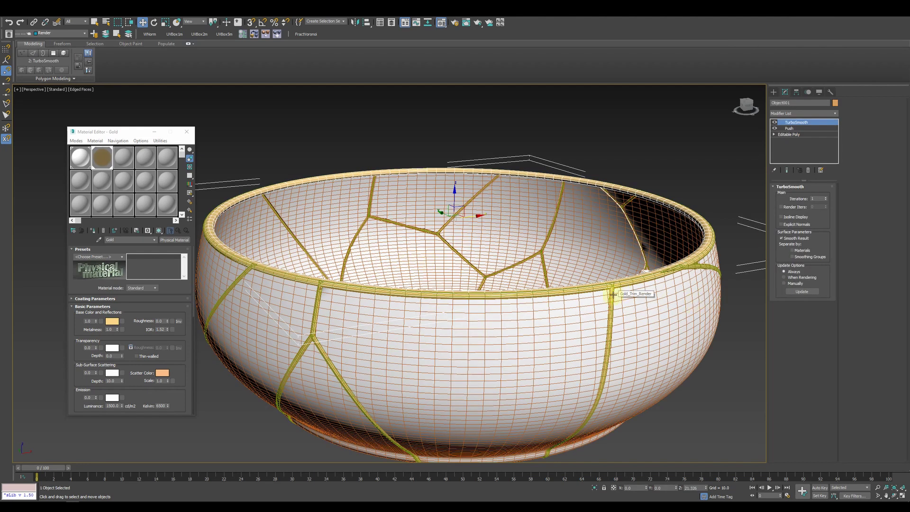
Step: Isolate Gold_Trim_Render and delete its top rim splines from the Left view
click(611, 330)
key(alt+q)
key(l)
scroll(420, 240, up, 2)
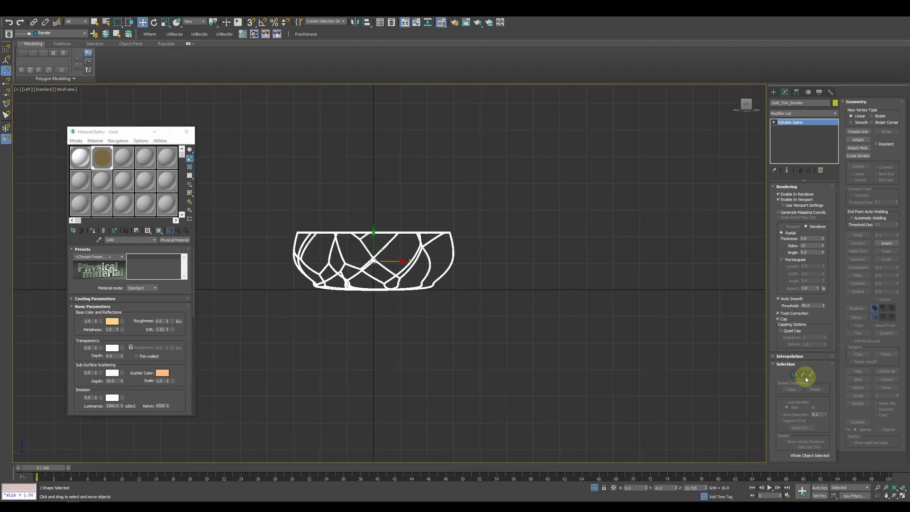
scroll(475, 257, up, 5)
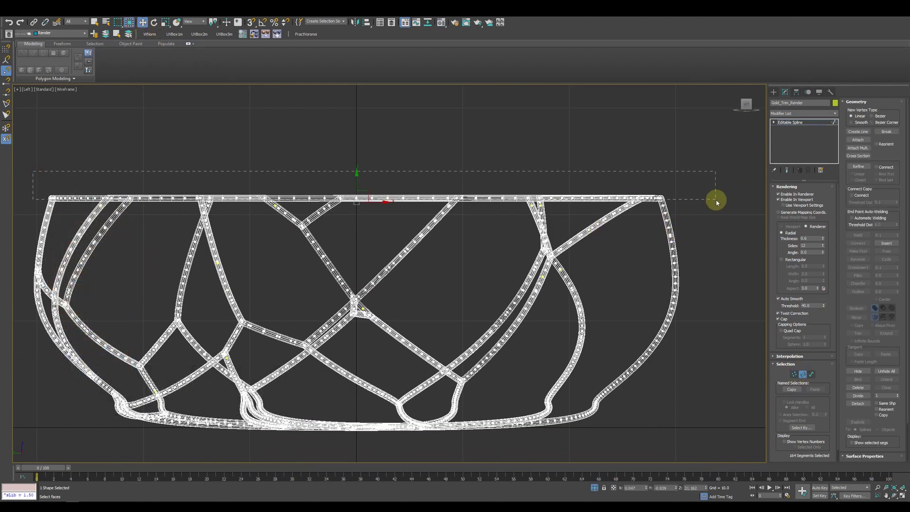
key(Delete)
key(p)
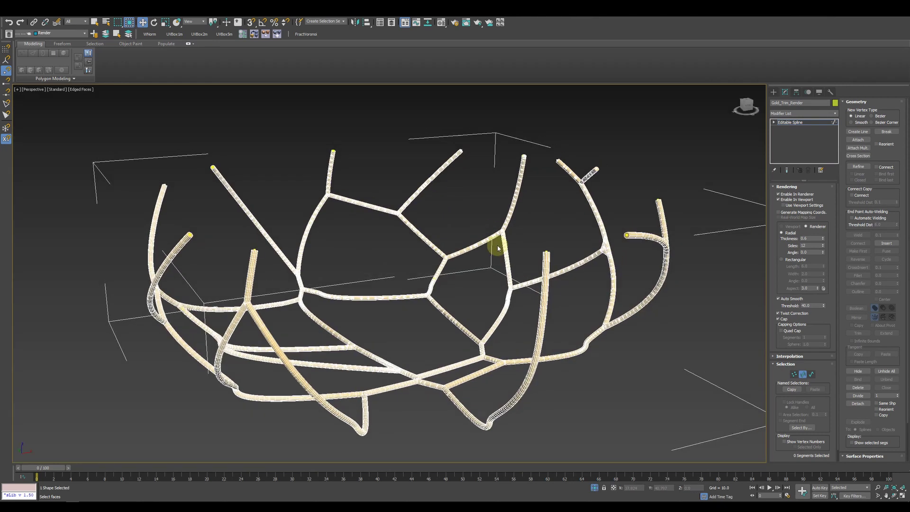
Step: Exit isolation, hide mesh edges, and recentre the deselected bowl in view
click(594, 486)
key(F4)
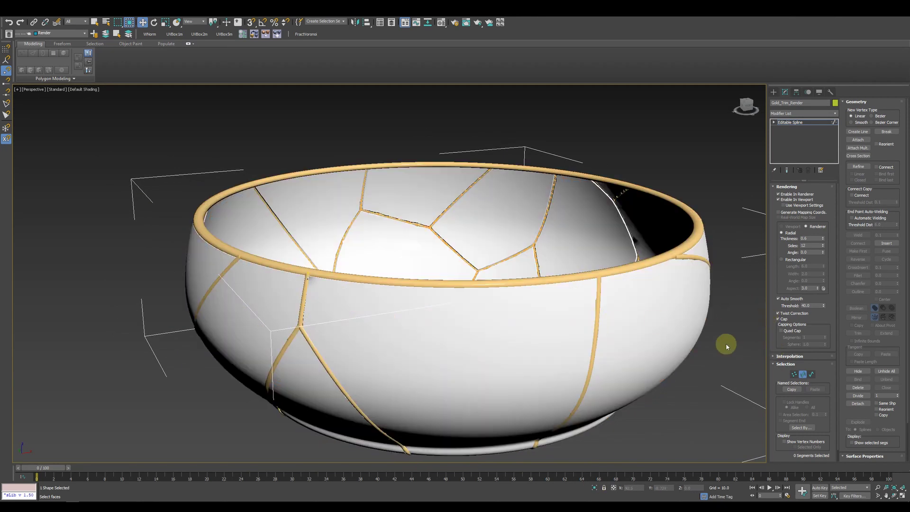
scroll(725, 343, down, 3)
click(710, 361)
mouse_move(710, 361)
middle_down()
mouse_move(539, 301)
mouse_move(450, 291)
mouse_move(632, 408)
middle_up()
scroll(632, 408, down, 2)
Step: Draw a large backdrop plane around the bowl with one length and width segment
key(alt+w)
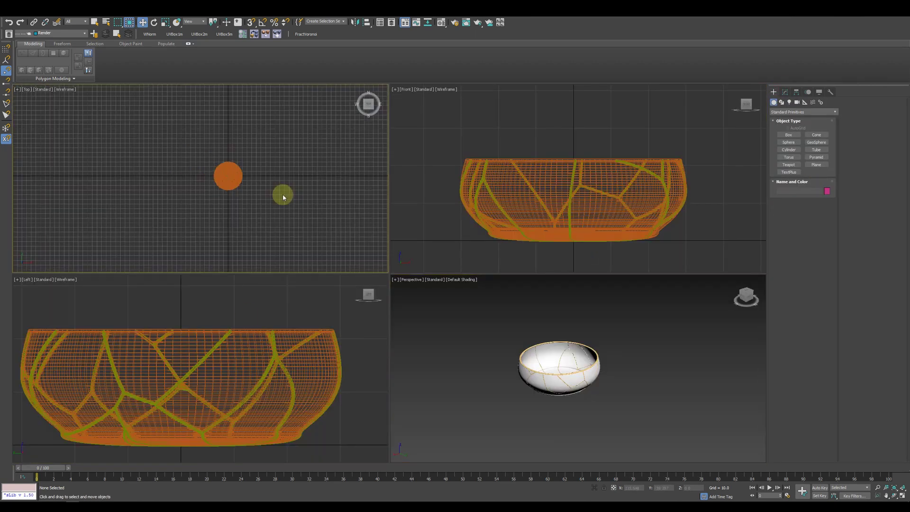
click(816, 165)
drag(162, 98, 364, 255)
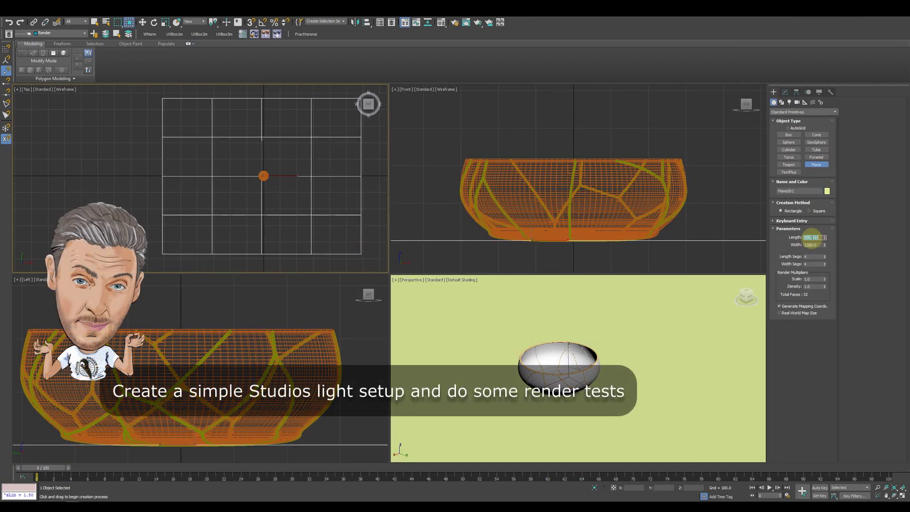
right_click(825, 257)
right_click(824, 264)
right_click(391, 163)
mouse_move(391, 162)
alt+middle_down()
mouse_move(237, 152)
mouse_move(254, 166)
alt+middle_up()
Step: Convert the plane to Editable Poly and chamfer its back edge into a curve
click(784, 91)
right_click(348, 185)
click(427, 257)
key(2)
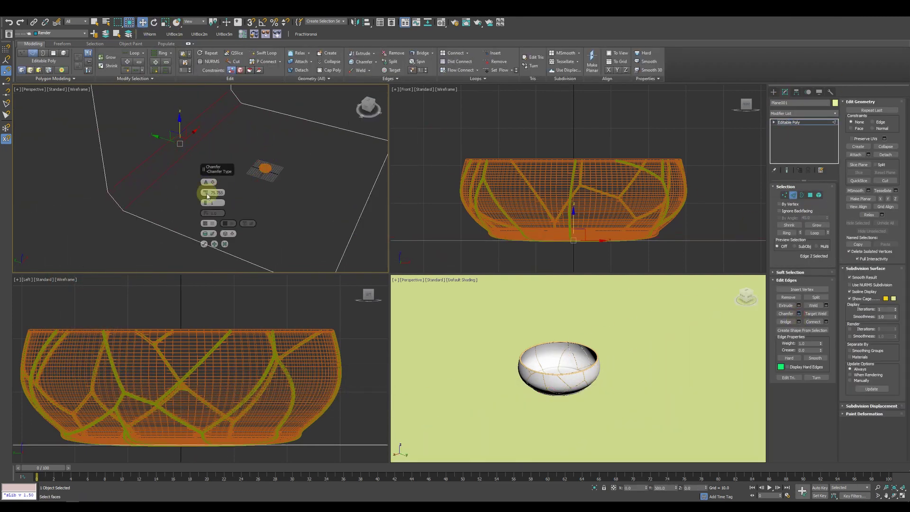
click(204, 243)
key(6)
Step: Frame the bowl and create a Physical Camera from the current view
alt+middle_drag(569, 369, 628, 403)
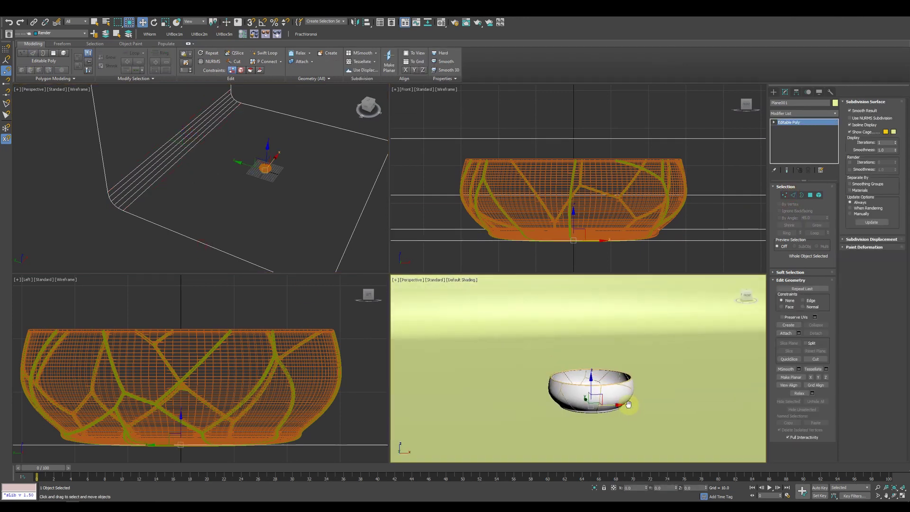
scroll(628, 404, up, 3)
mouse_move(636, 371)
alt+middle_down()
mouse_move(646, 382)
mouse_move(662, 376)
alt+middle_up()
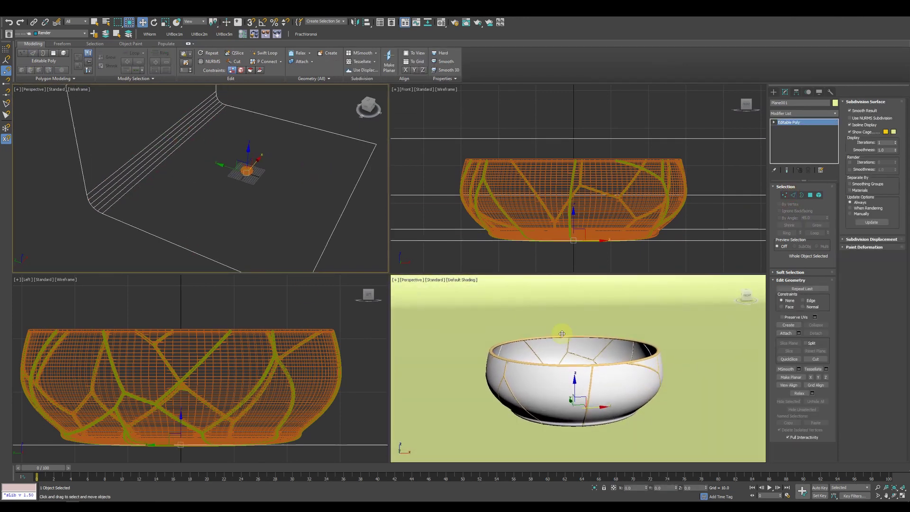
key(ctrl+c)
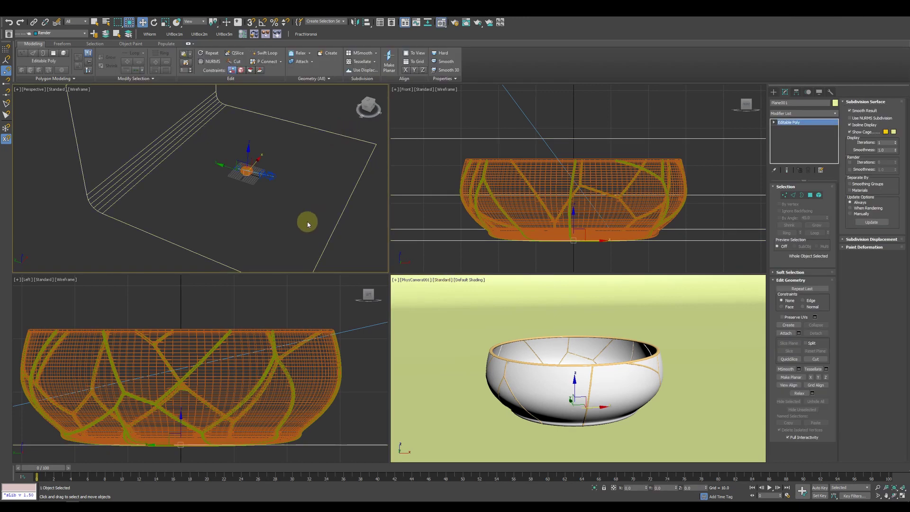
Step: Change the Matte_White material to a Physical Material
key(m)
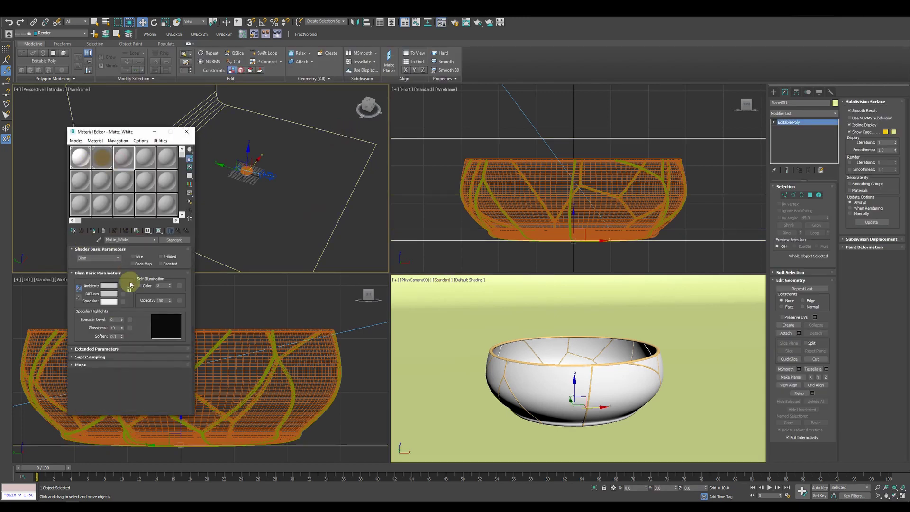
click(174, 240)
double_click(398, 172)
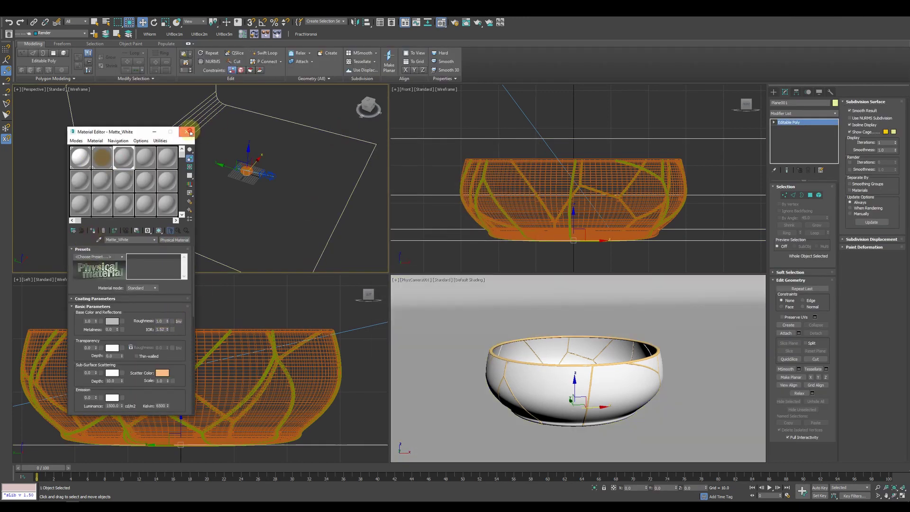
key(m)
click(660, 392)
Step: Set the render output size to the HDTV (video) preset
click(284, 10)
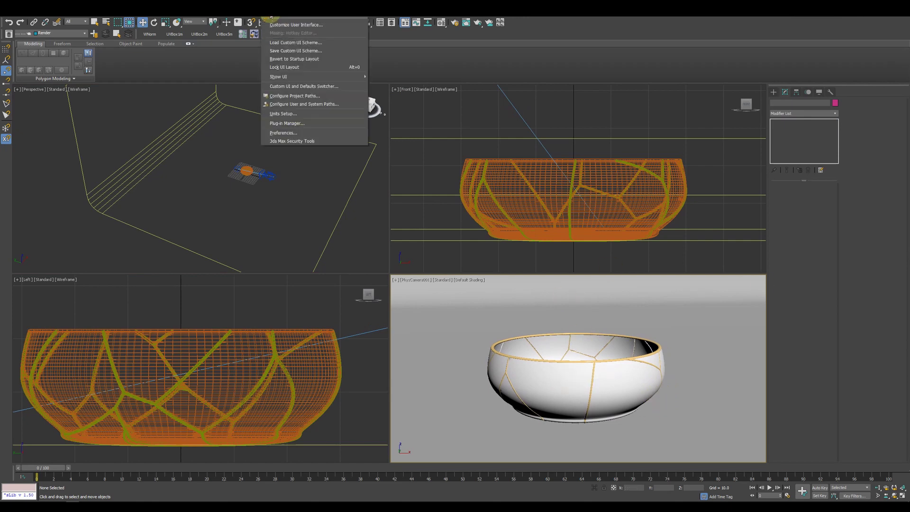
click(228, 45)
click(95, 199)
click(104, 267)
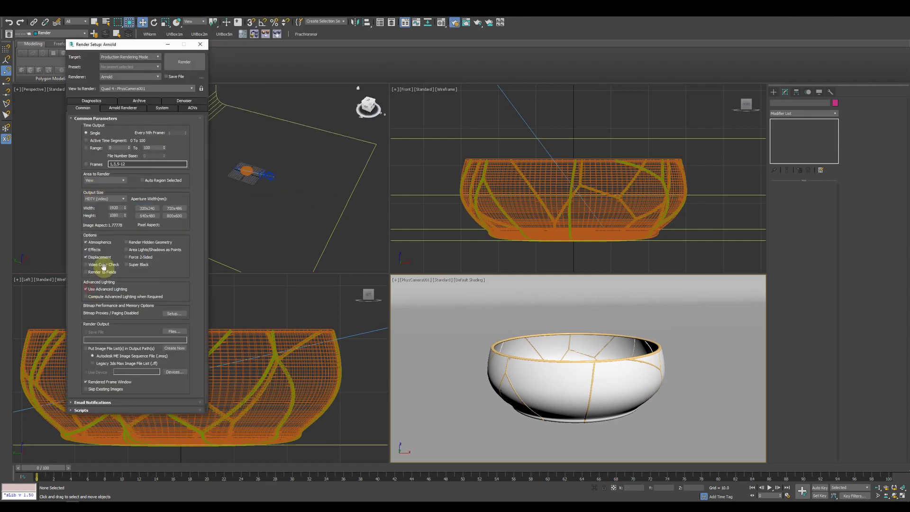
click(200, 44)
Step: Place an Arnold light in the scene and render test images of the bowl
click(789, 102)
click(788, 134)
click(290, 179)
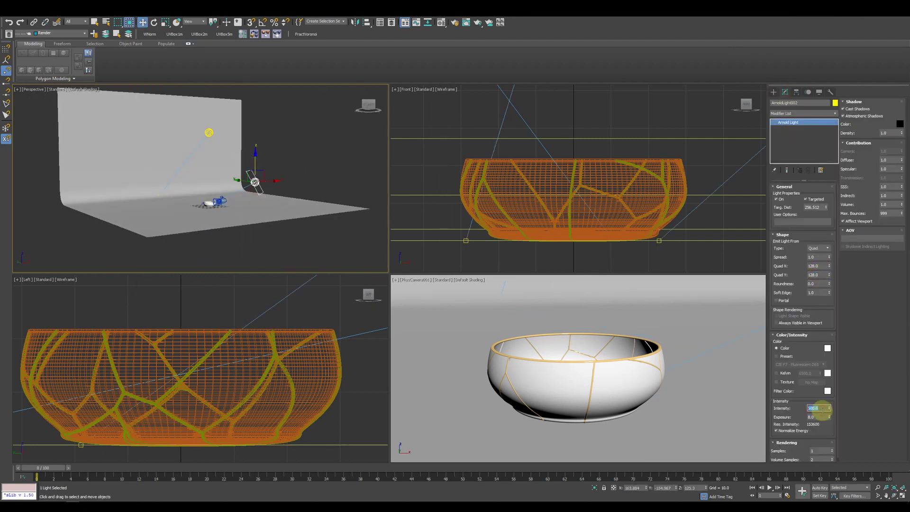
key(shift+q)
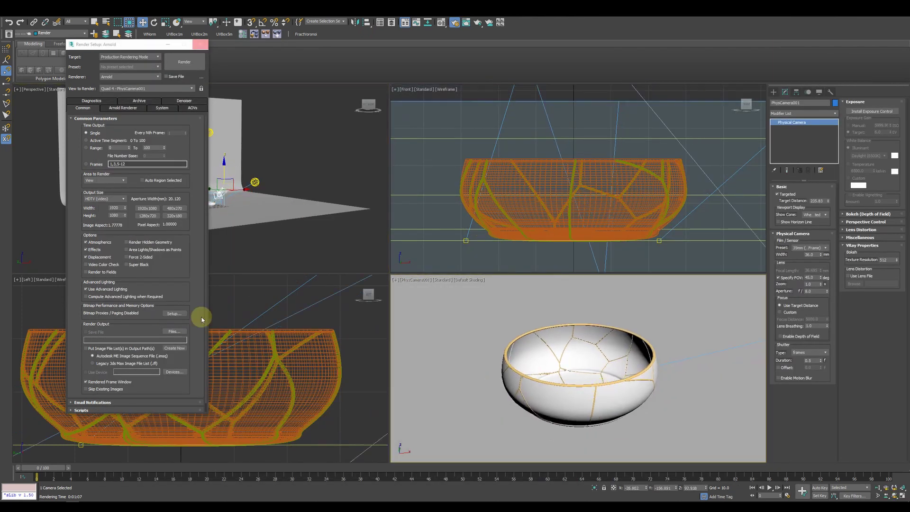
key(shift+q)
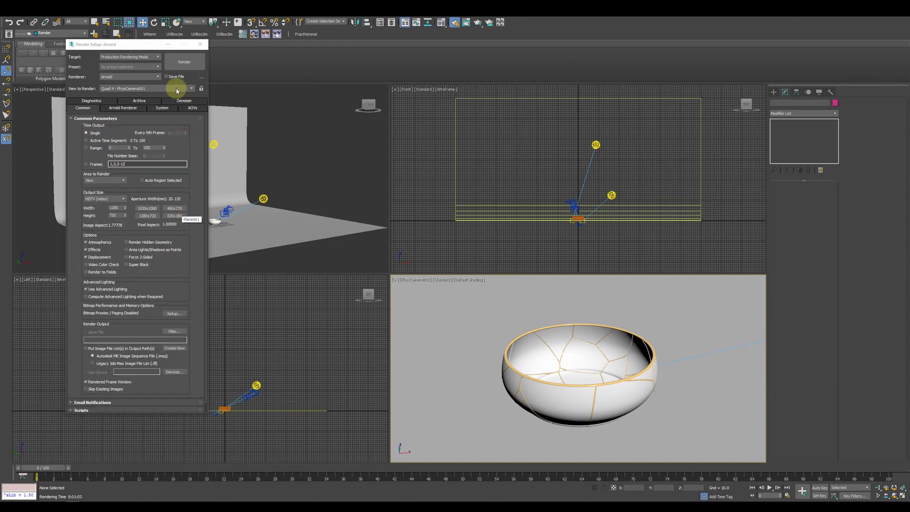
Step: Select the bowl copies and create a new Pot_high layer from them
key(F10)
click(392, 23)
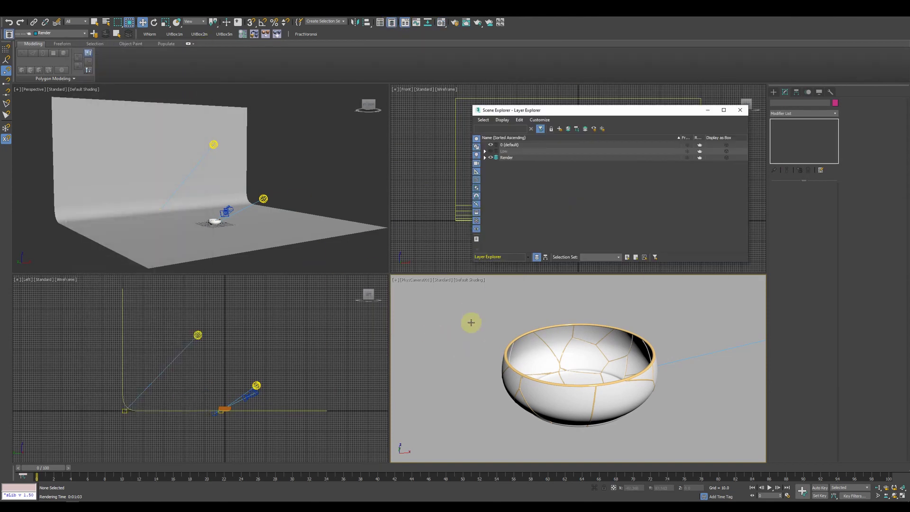
drag(130, 201, 355, 214)
click(474, 303)
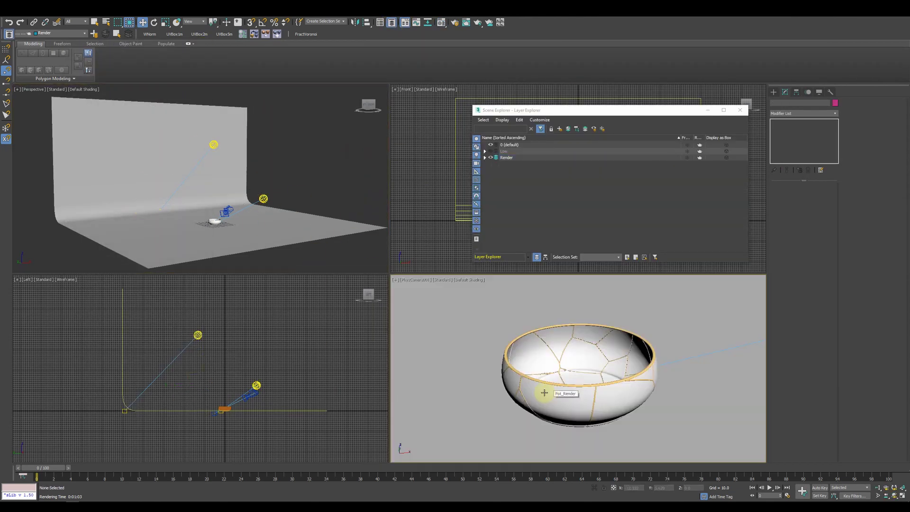
key(alt+w)
key(F3)
click(360, 315)
key(F3)
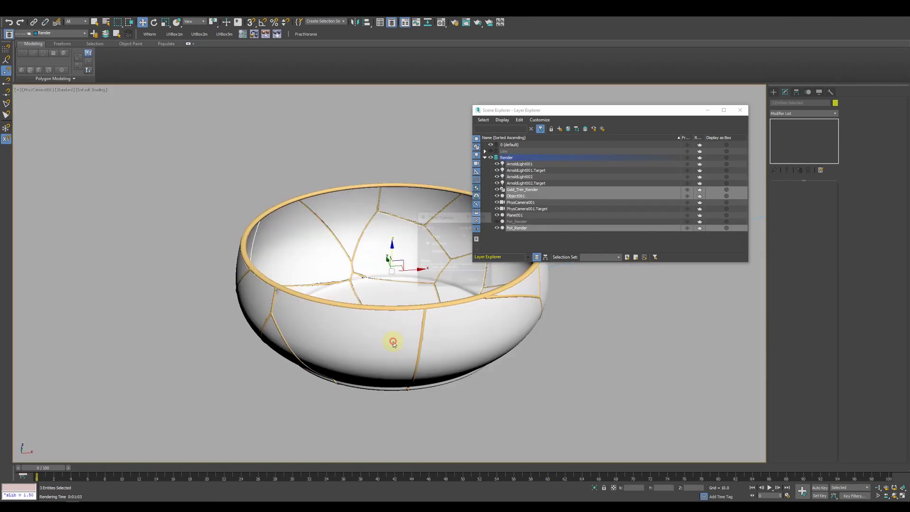
click(584, 128)
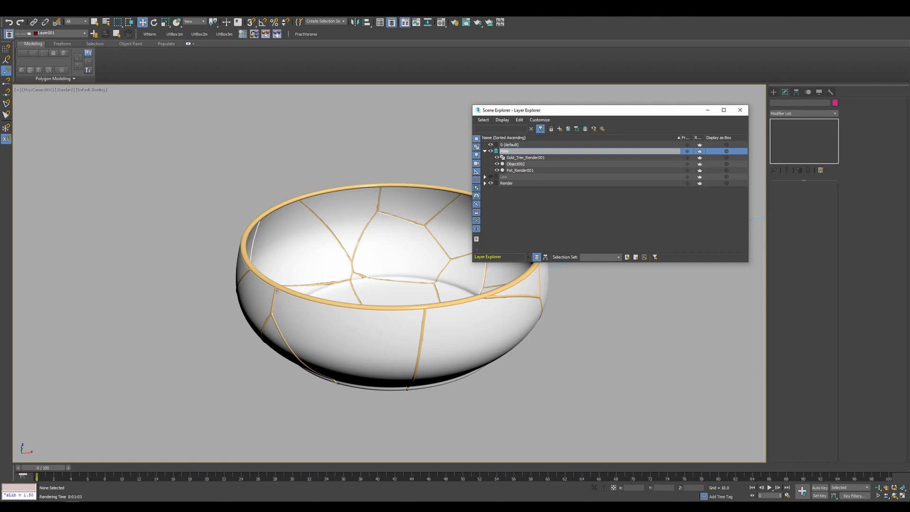
Step: Hide the Render layer and select Pot_Render001 and Gold_Trim_Render001 in Pot_high
click(491, 183)
click(491, 152)
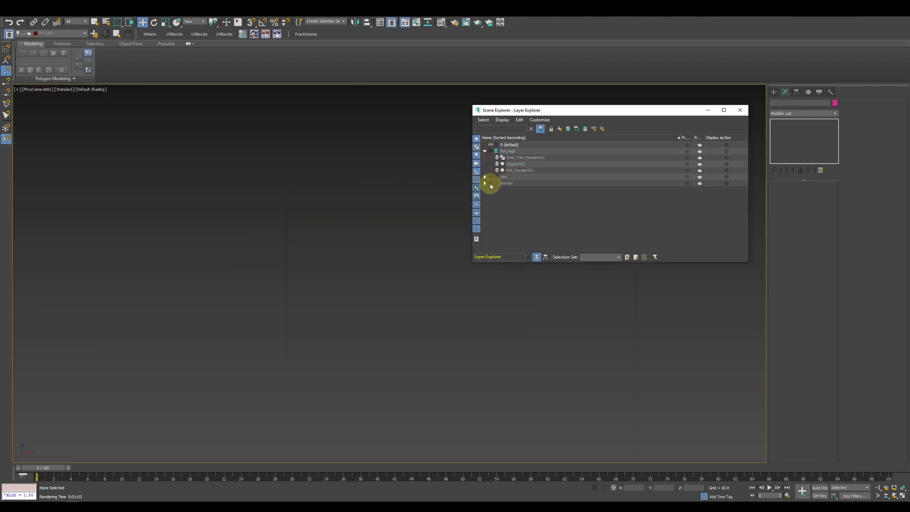
key(F4)
click(519, 170)
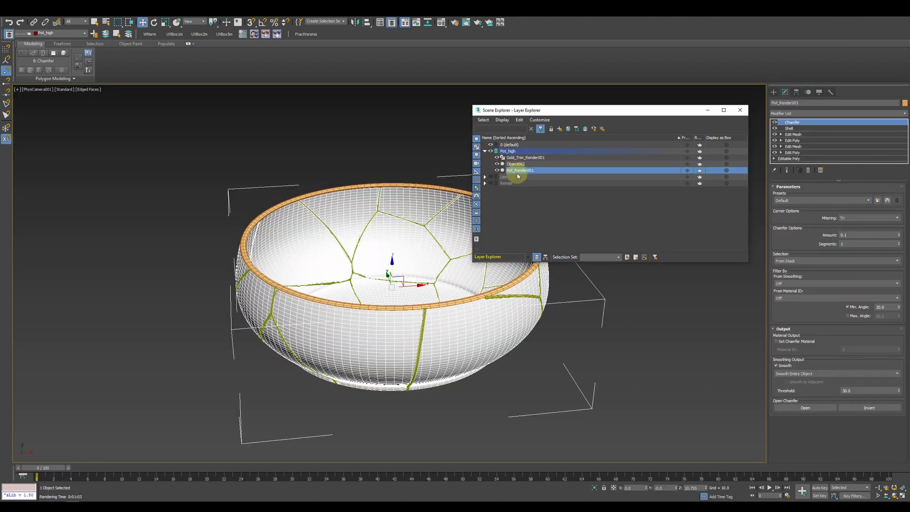
click(518, 158)
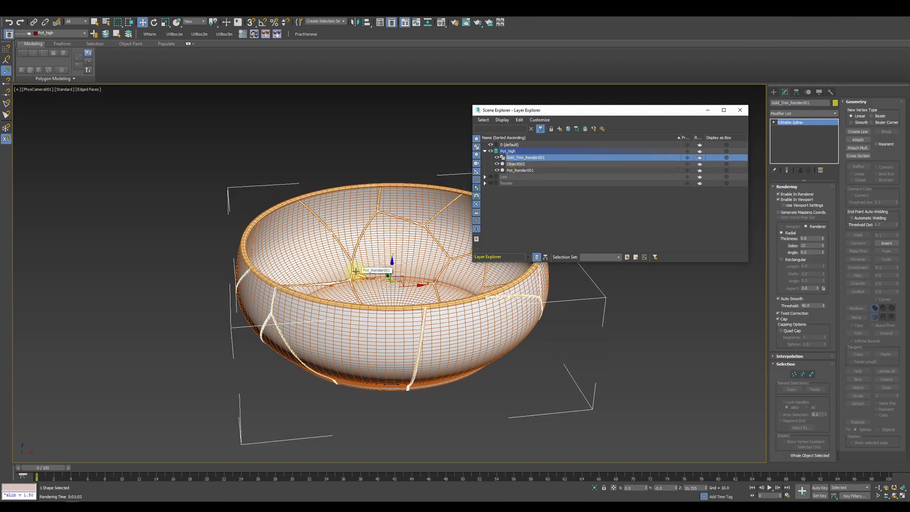
key(F4)
Step: Add a Push modifier of 0.03 to Gold_Trim_Render001
key(p)
scroll(366, 270, up, 3)
scroll(634, 308, down, 4)
mouse_move(635, 309)
alt+middle_down()
mouse_move(414, 248)
mouse_move(536, 348)
mouse_move(544, 301)
alt+middle_up()
click(835, 113)
drag(835, 142, 838, 300)
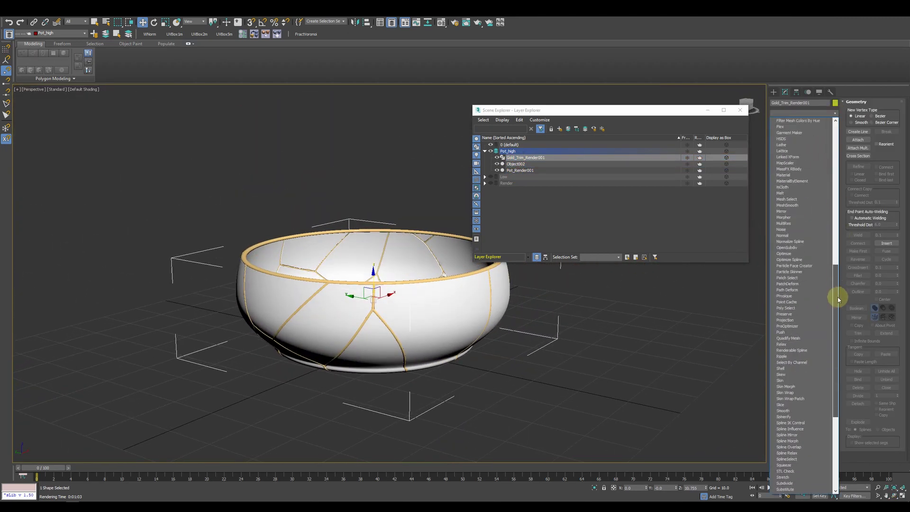
click(781, 332)
alt+middle_drag(507, 311, 807, 164)
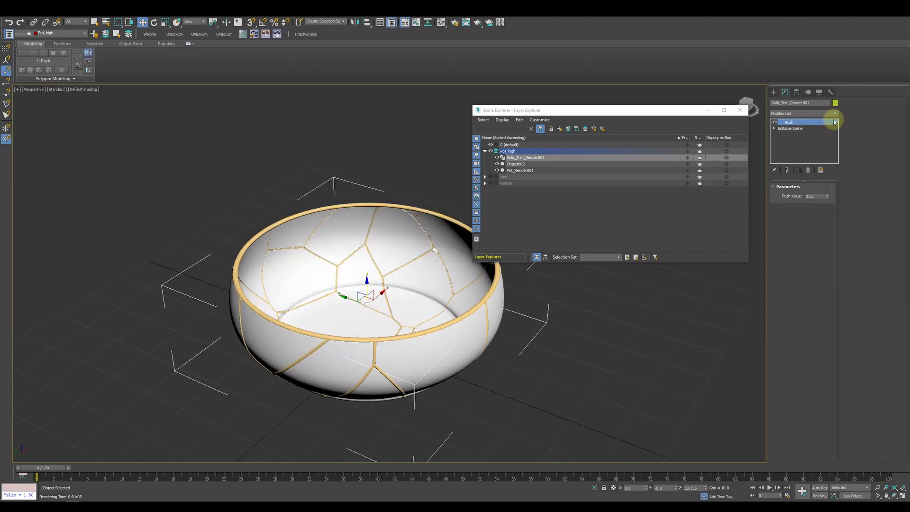
click(792, 130)
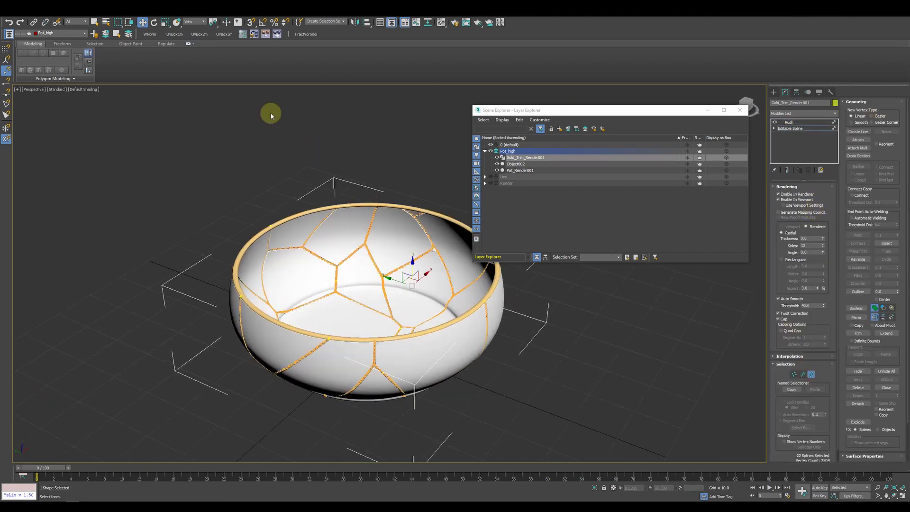
click(213, 47)
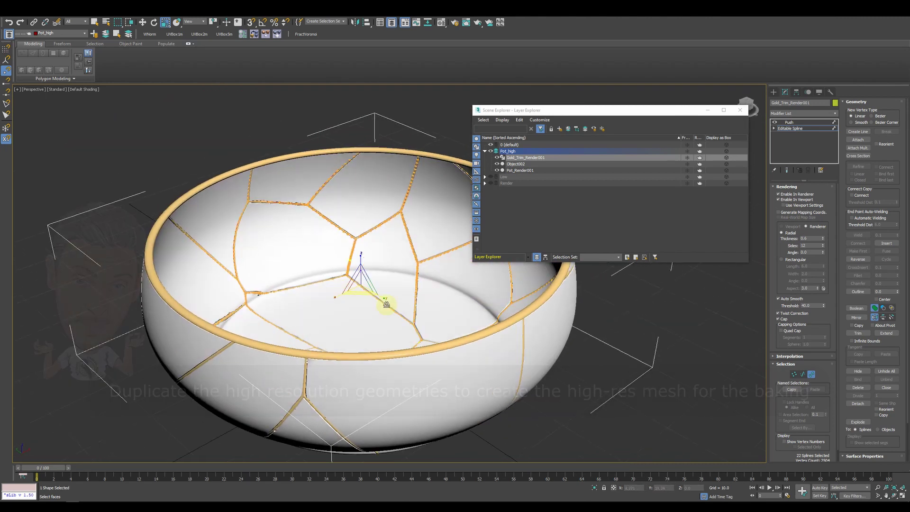
click(788, 123)
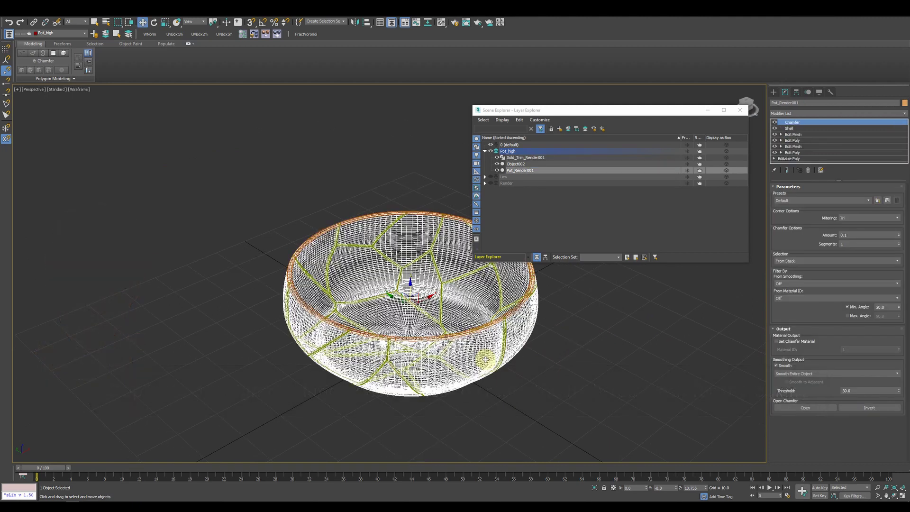
Step: Give the pot a Multi/Sub-Object material with a blue sub-material and a red gold sub-material
key(m)
click(171, 240)
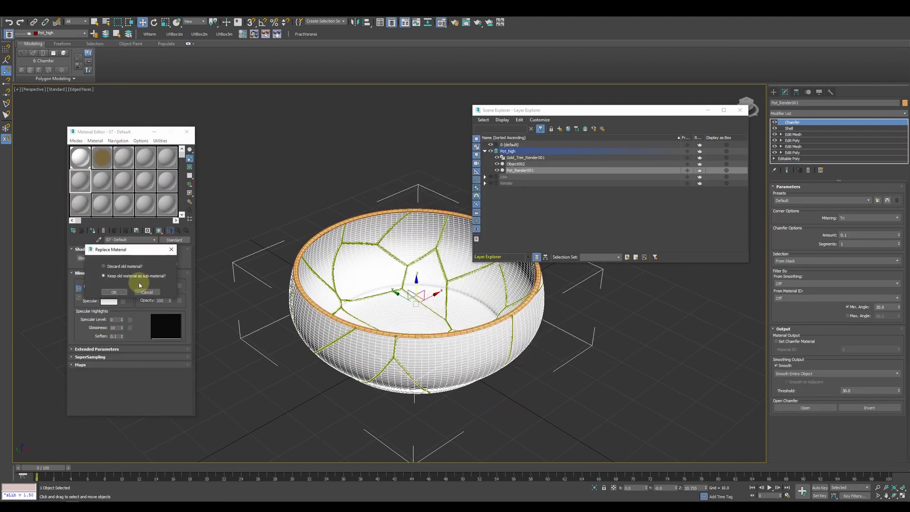
click(114, 288)
click(140, 270)
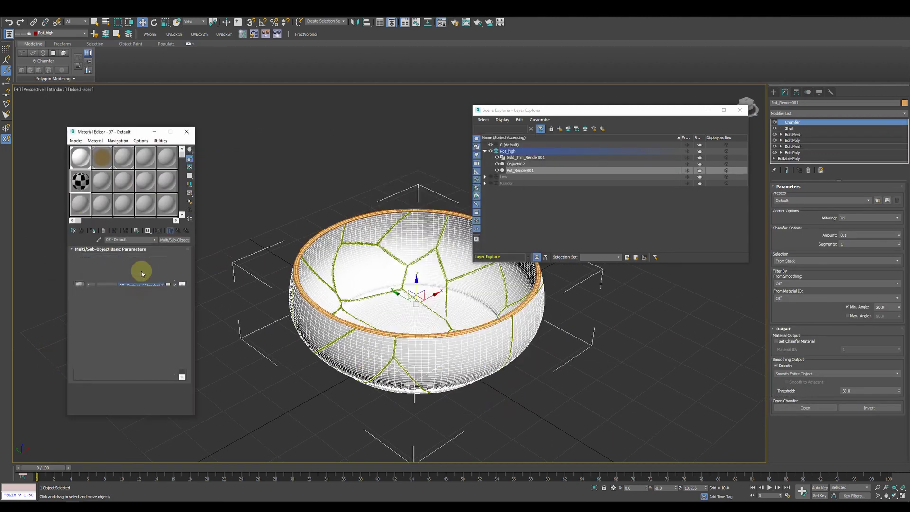
click(179, 231)
click(119, 284)
click(260, 111)
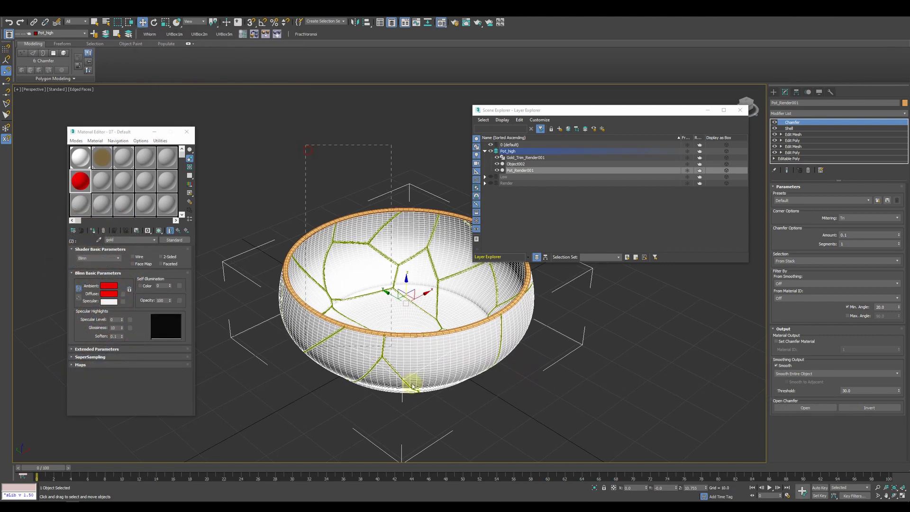
click(378, 401)
Step: Convert Pot_Render001 and Gold_Trim_Render001 to editable polys
right_click(422, 326)
click(501, 400)
click(811, 195)
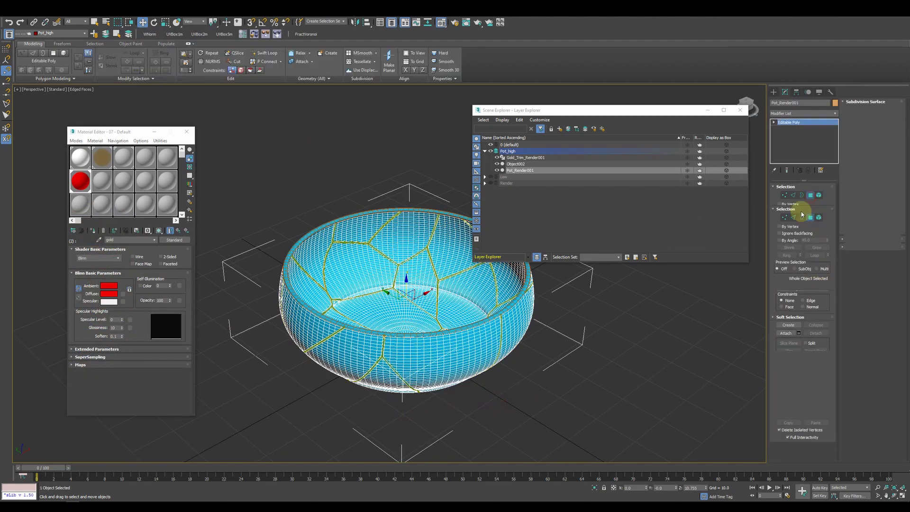
key(ctrl+a)
click(381, 351)
right_click(441, 306)
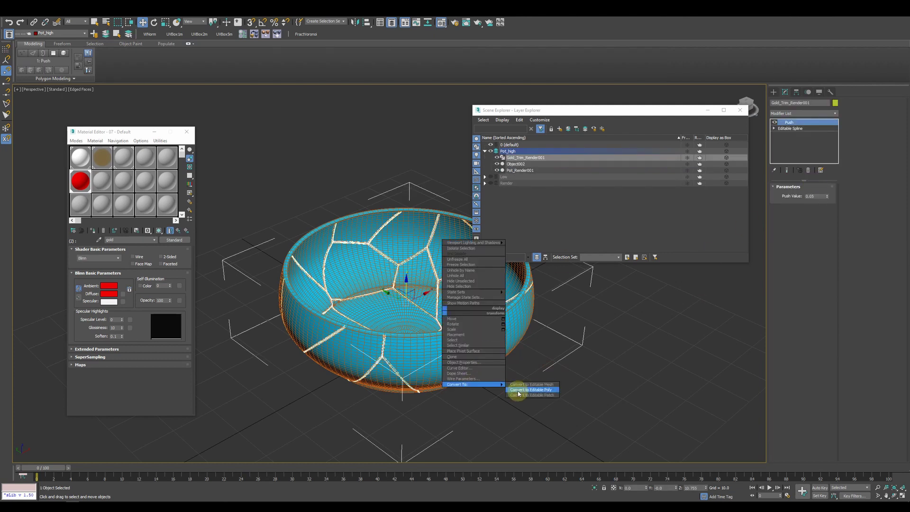
click(518, 385)
key(F4)
click(544, 419)
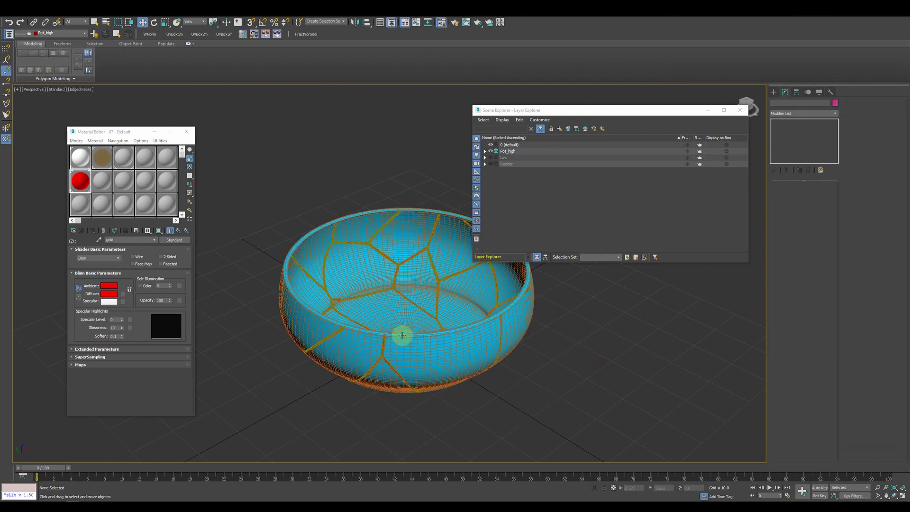
Step: Convert Object002 to an editable poly and clear the selection
click(417, 331)
alt+middle_drag(417, 332, 426, 331)
right_click(427, 331)
click(506, 405)
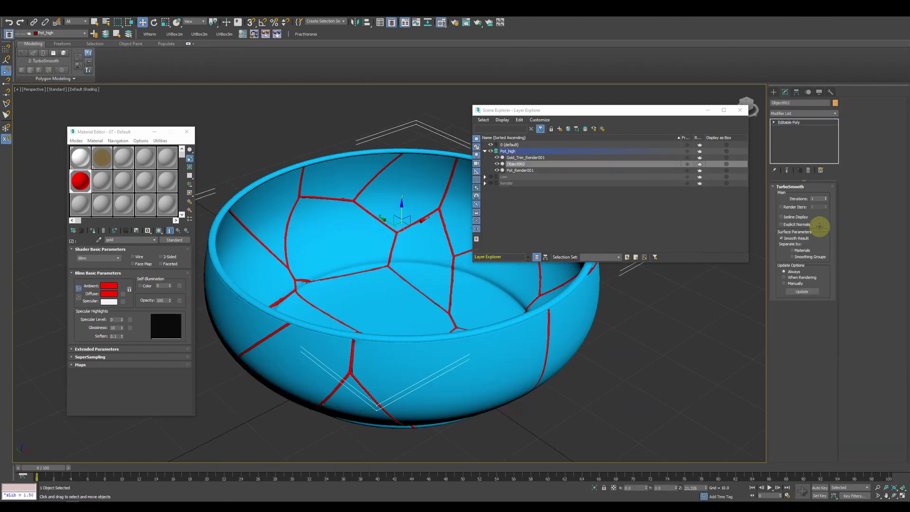
click(810, 195)
key(ctrl+a)
click(601, 367)
scroll(602, 367, down, 2)
Step: Convert the three high-res bowl pieces to editable poly and attach them into one object
scroll(527, 349, down, 3)
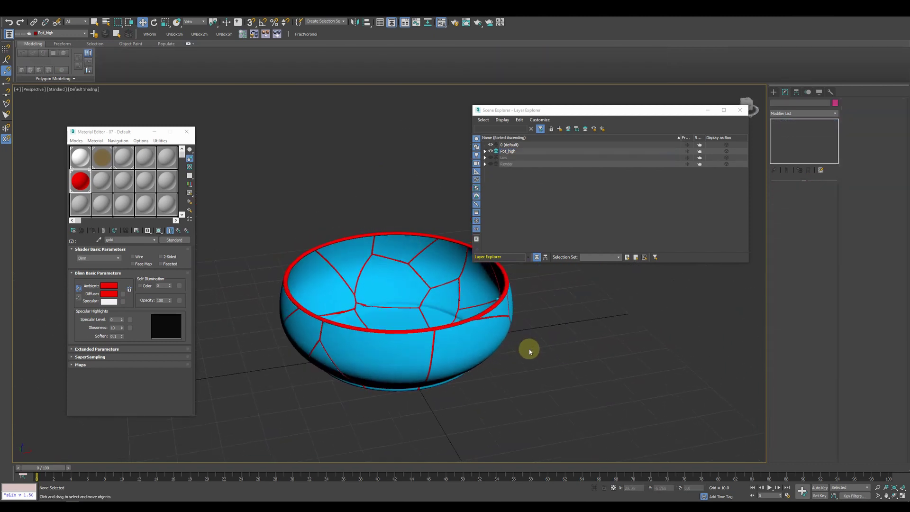
middle_drag(527, 349, 506, 396)
key(ctrl+a)
right_click(471, 402)
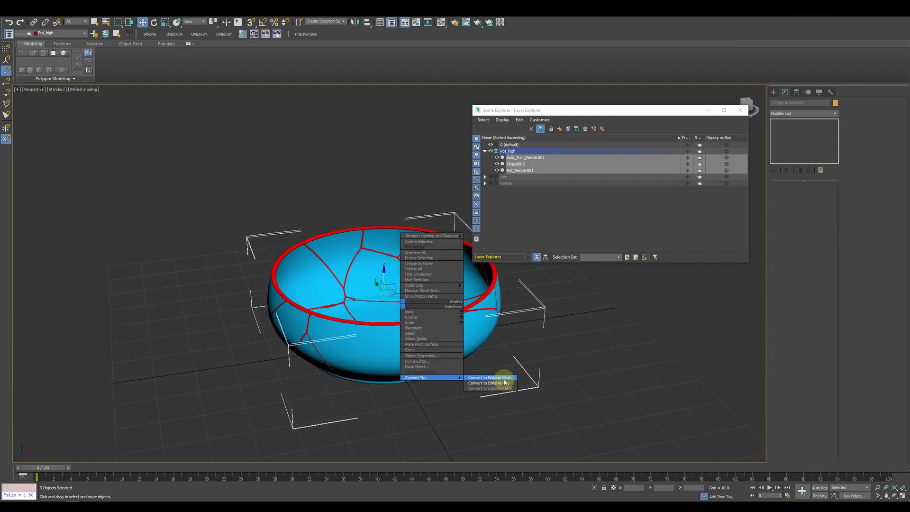
click(487, 377)
click(278, 39)
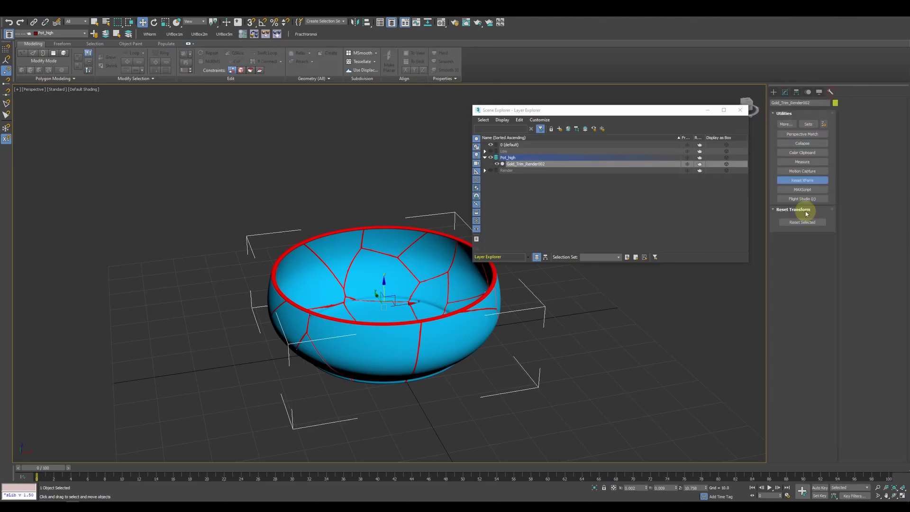
Step: Reset XForm on the merged high-res pot and move its pivot to the world origin
right_click(503, 387)
click(795, 93)
right_click(145, 23)
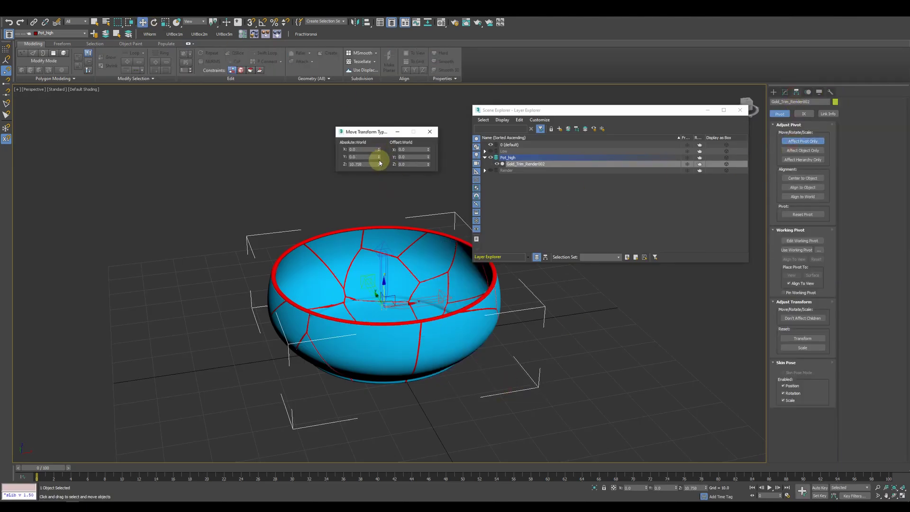
right_click(379, 163)
Step: Move Pot_low's pivot to the world origin too, then show the high-res pot again
click(441, 271)
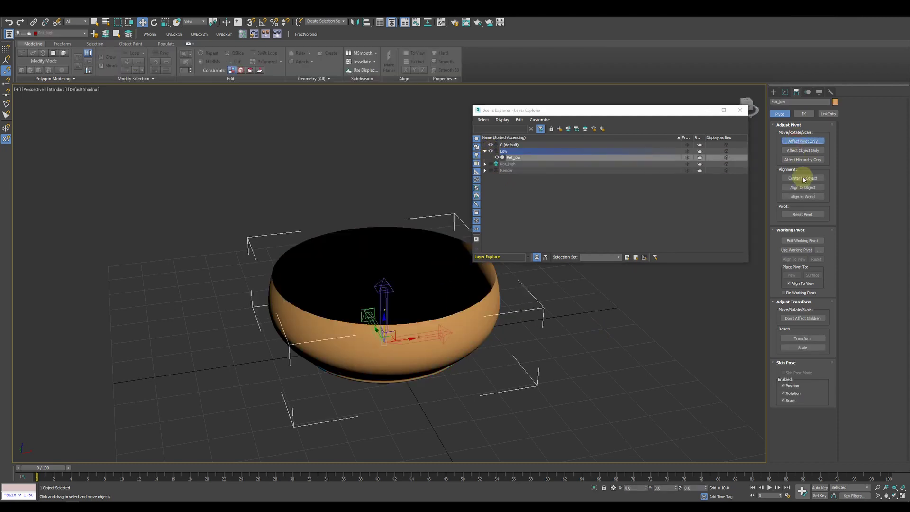
right_click(142, 23)
click(801, 142)
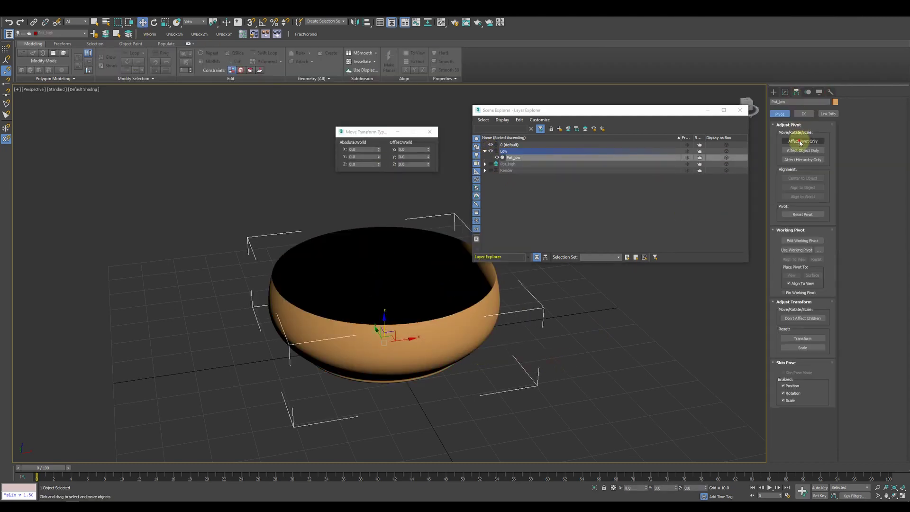
click(490, 163)
click(785, 92)
click(804, 113)
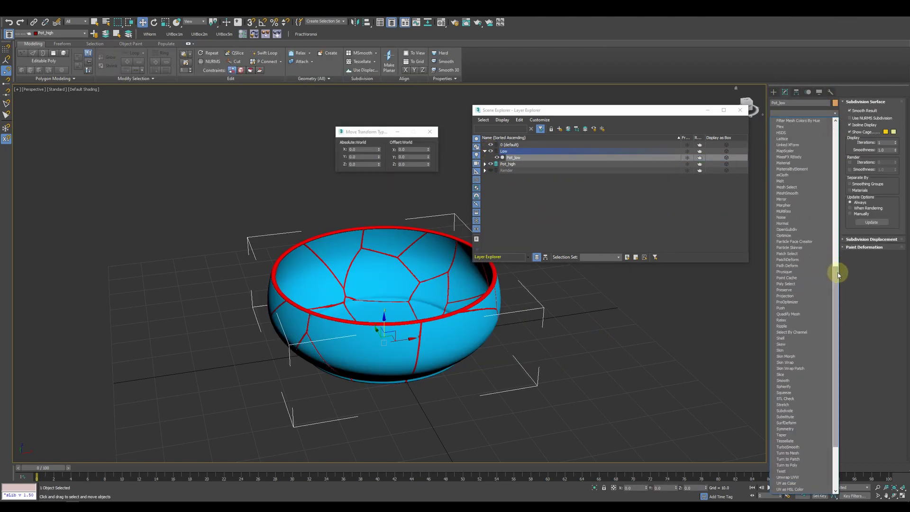
Step: Add a Push of 0.26 and a Shell modifier with an inner amount to Pot_low
click(827, 232)
drag(827, 196, 827, 186)
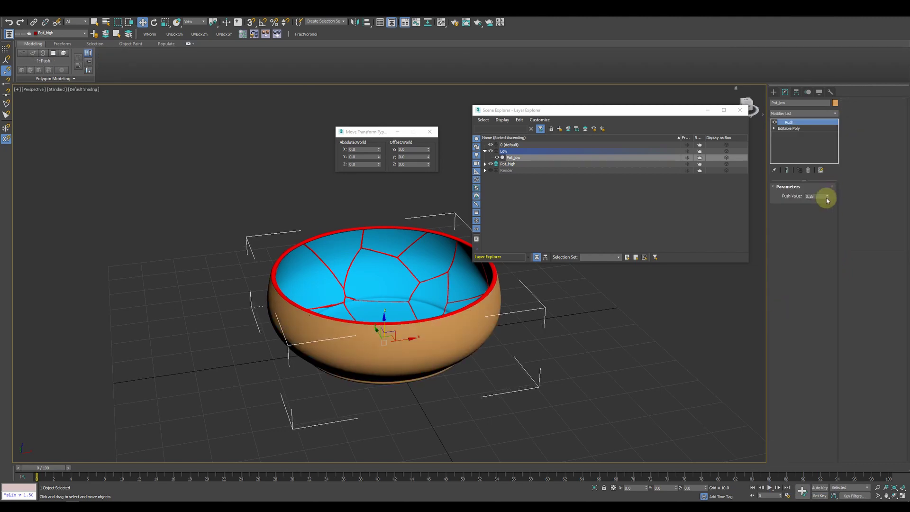
click(804, 113)
click(771, 298)
drag(827, 201, 826, 204)
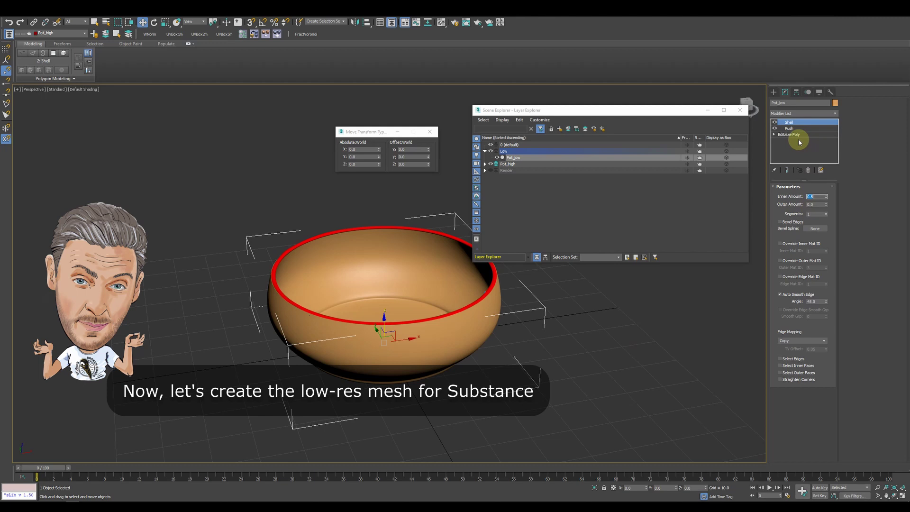
Step: Check Pot_low's open borders at the editable poly level below the Shell
click(796, 134)
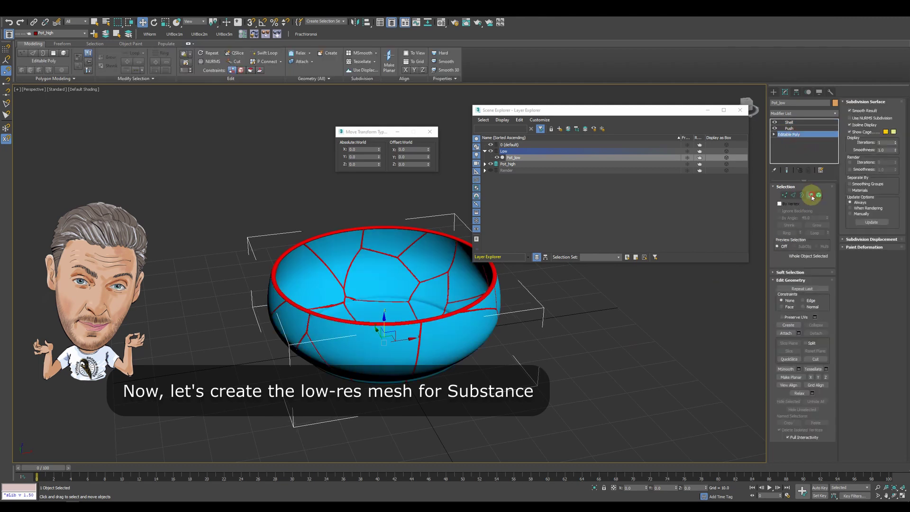
click(801, 195)
key(z)
click(789, 122)
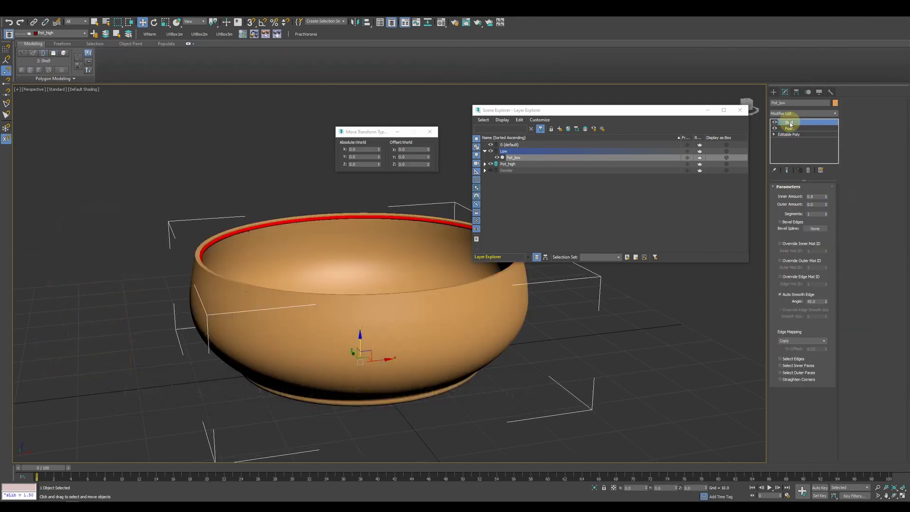
mouse_move(428, 341)
alt+middle_down()
mouse_move(516, 317)
mouse_move(521, 374)
alt+middle_up()
click(796, 135)
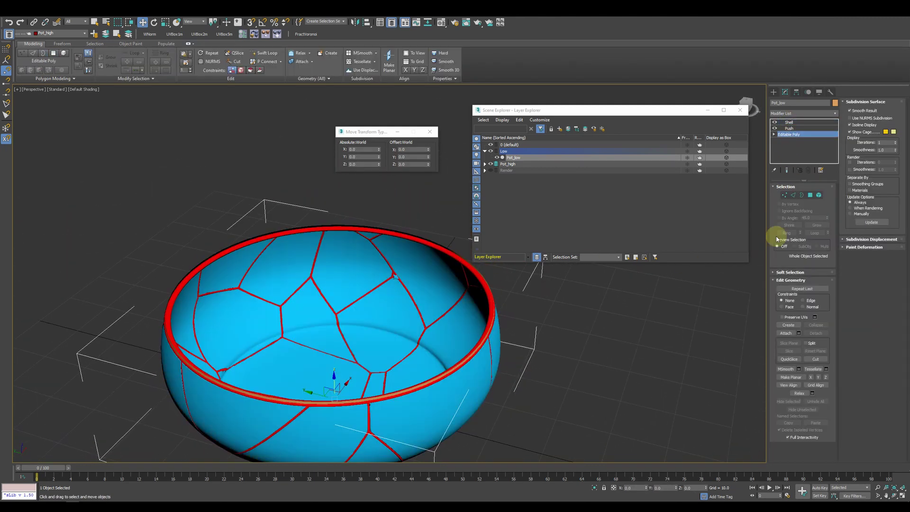
Step: Isolate the high-res trim and inspect its rim edge loops in Edge mode
click(786, 169)
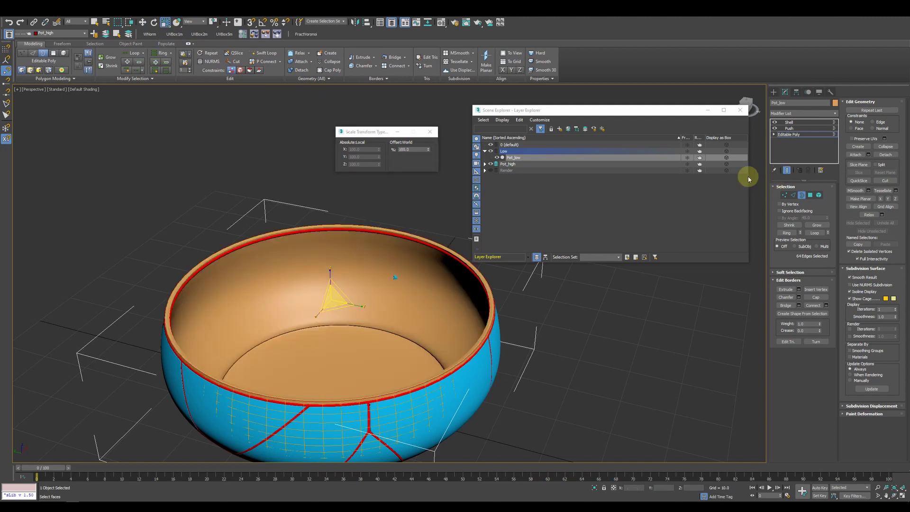
click(424, 246)
key(F4)
click(819, 195)
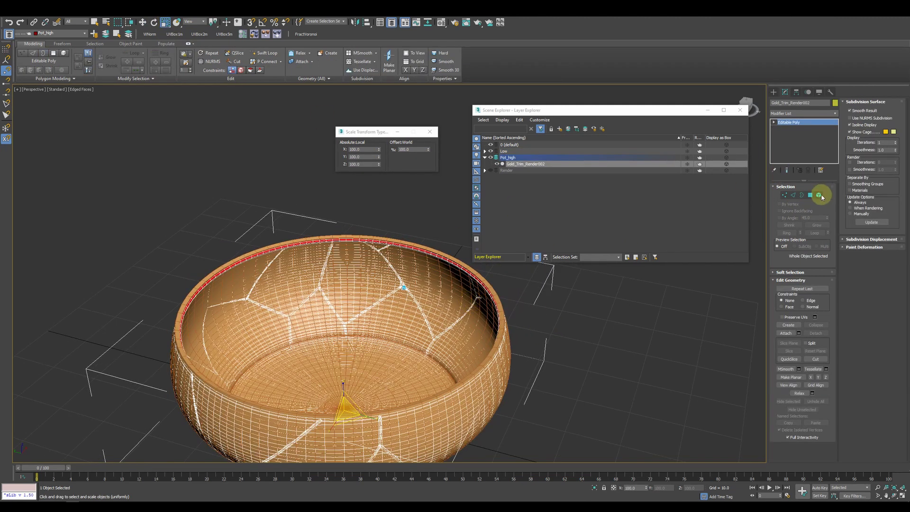
key(2)
key(alt+q)
scroll(331, 193, up, 3)
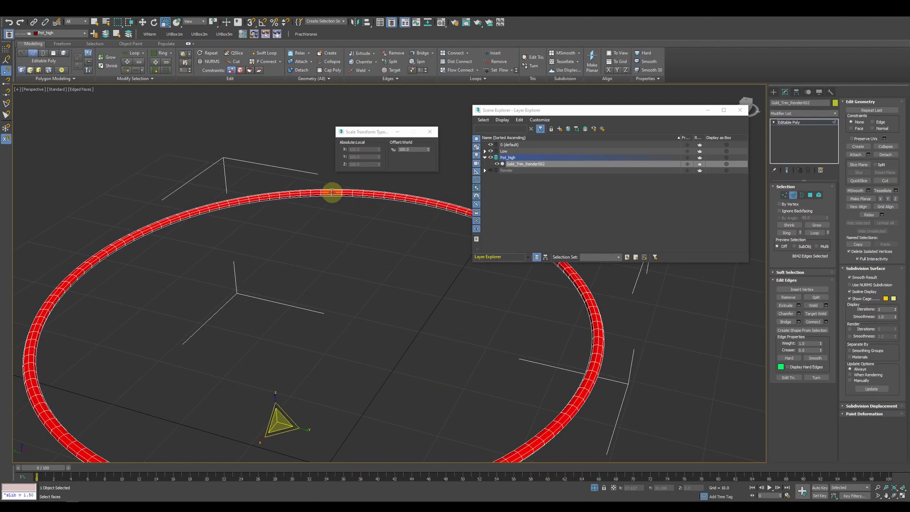
scroll(340, 195, up, 3)
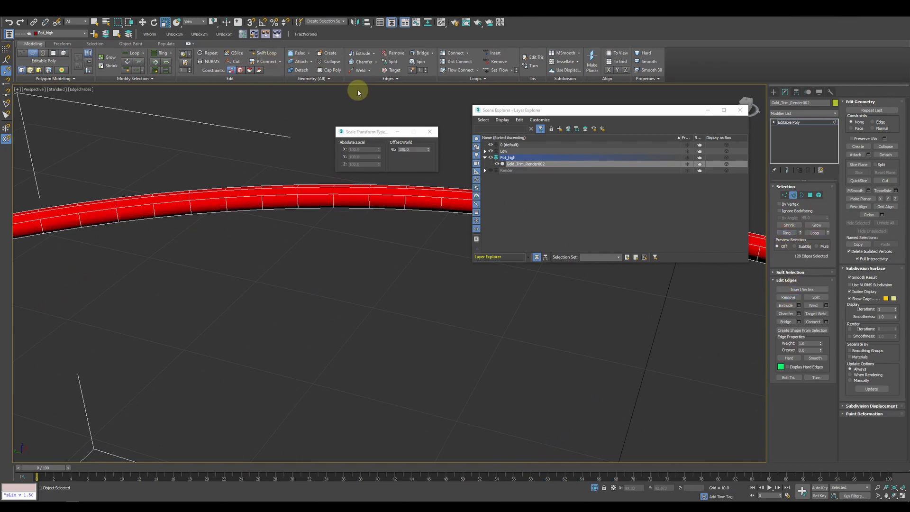
scroll(384, 257, up, 2)
click(355, 279)
scroll(355, 285, up, 3)
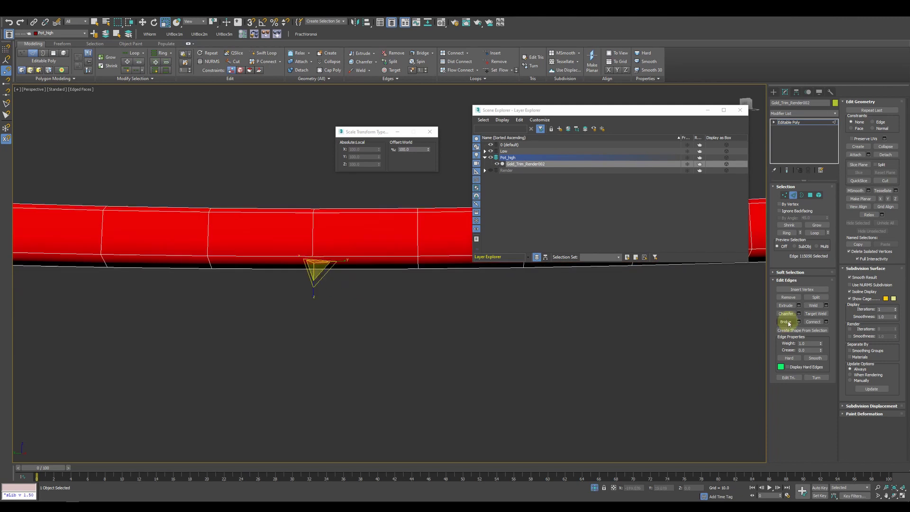
click(323, 257)
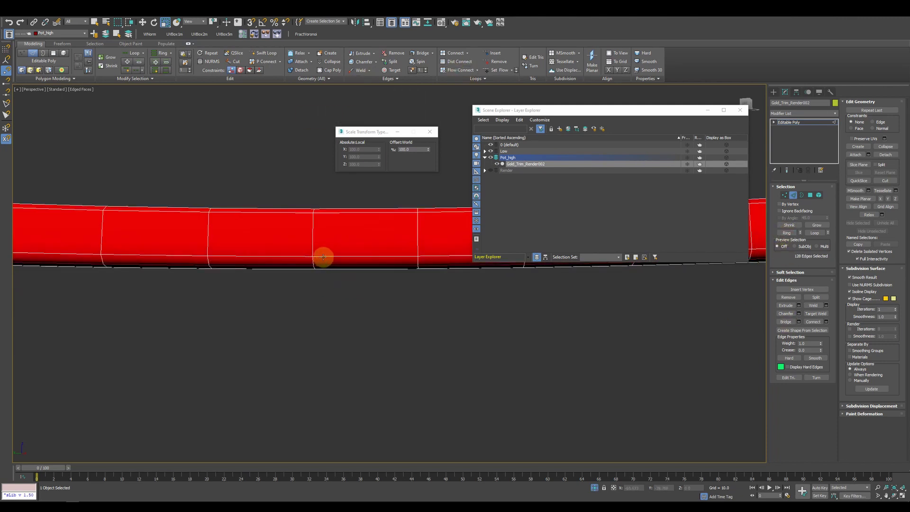
click(814, 233)
scroll(390, 340, down, 5)
scroll(474, 379, down, 4)
key(4)
key(alt+q)
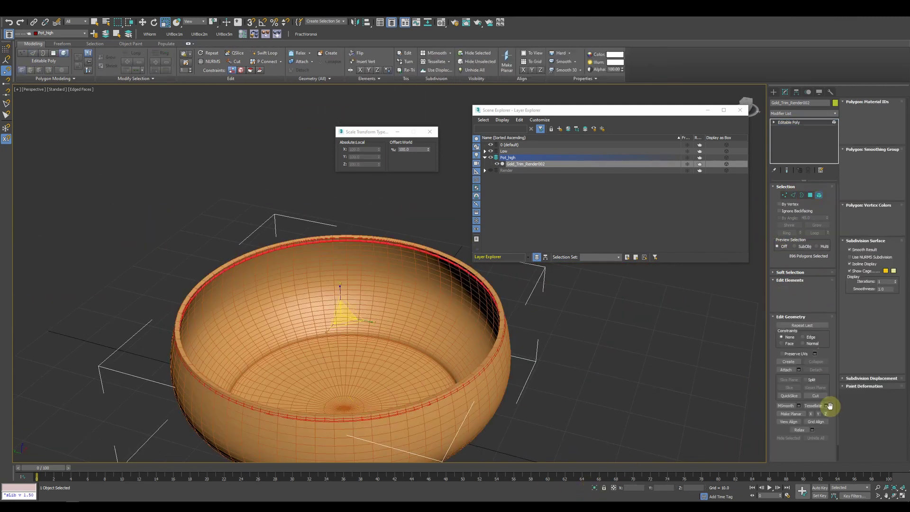
Step: Set Pot_low's Shell to 0.9 inner amount and 0.1 outer amount
click(813, 197)
click(457, 274)
key(F4)
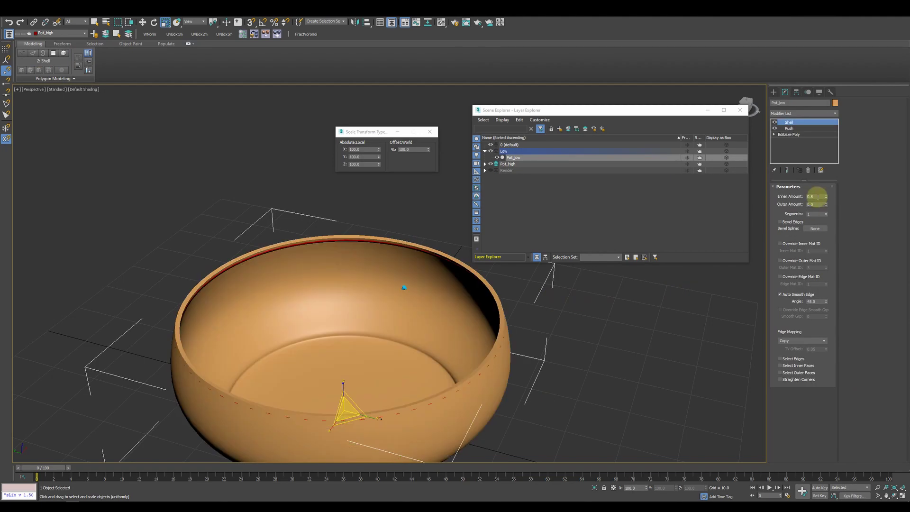
text(0.9)
key(Return)
scroll(379, 356, up, 3)
key(F4)
double_click(811, 204)
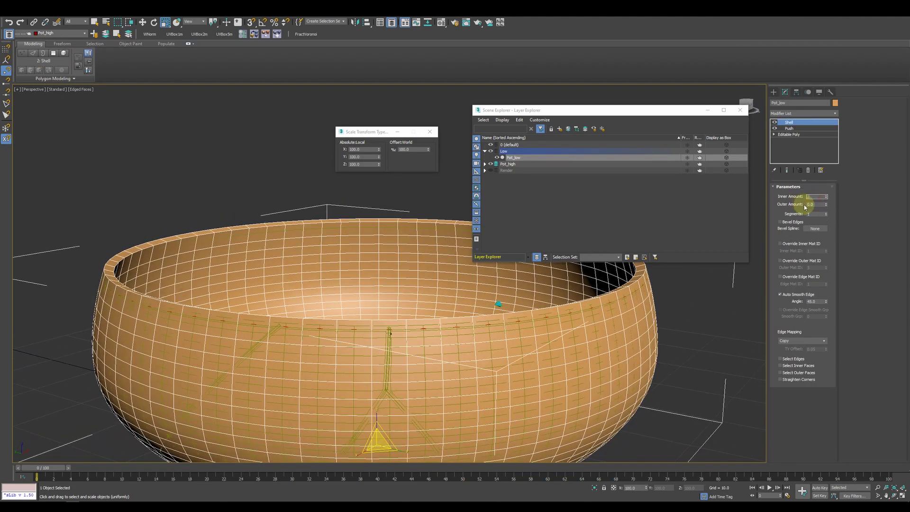
text(0.1)
scroll(243, 282, up, 5)
scroll(366, 305, down, 5)
Step: Preview a chamfer on the trim's edges and select the whole trim element
click(365, 304)
scroll(299, 284, up, 5)
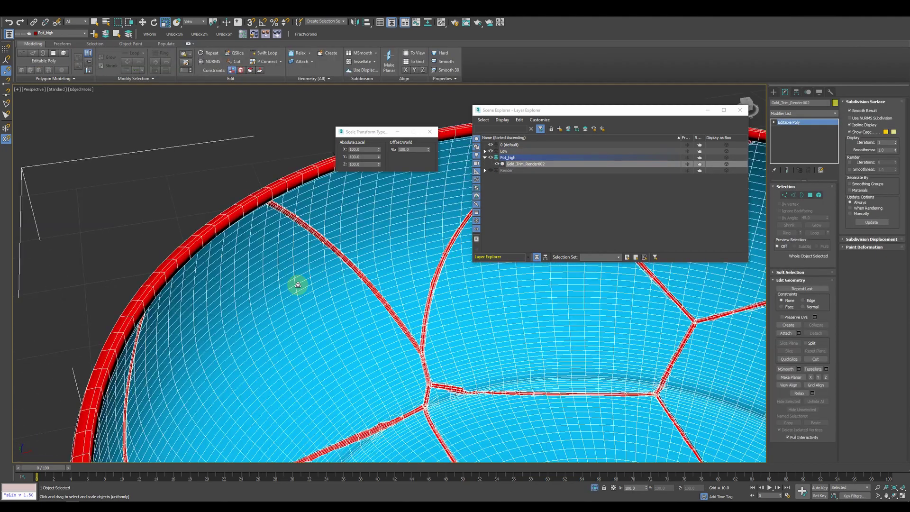
scroll(298, 284, up, 2)
click(797, 195)
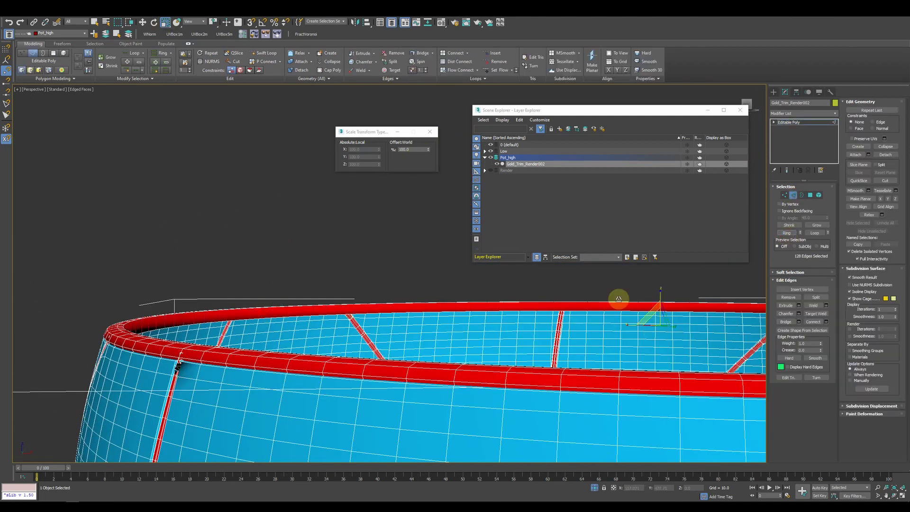
key(ctrl+d)
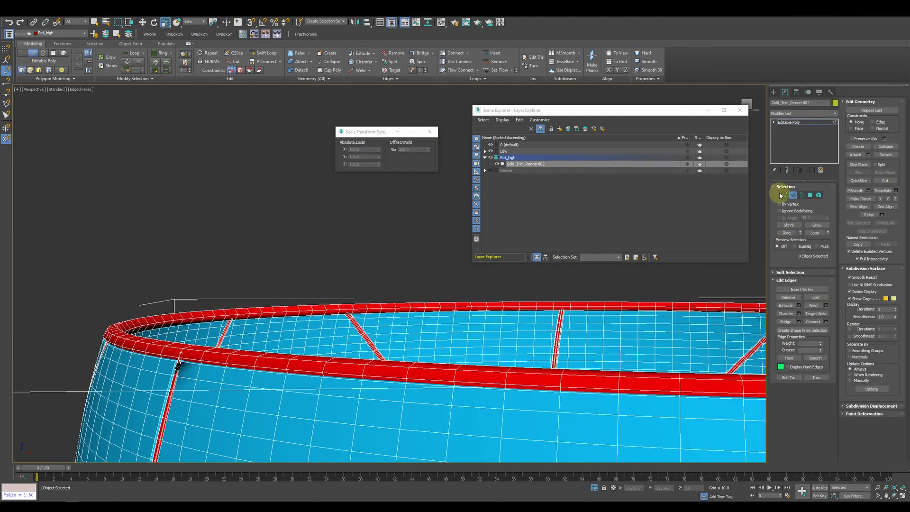
key(ctrl+shift+c)
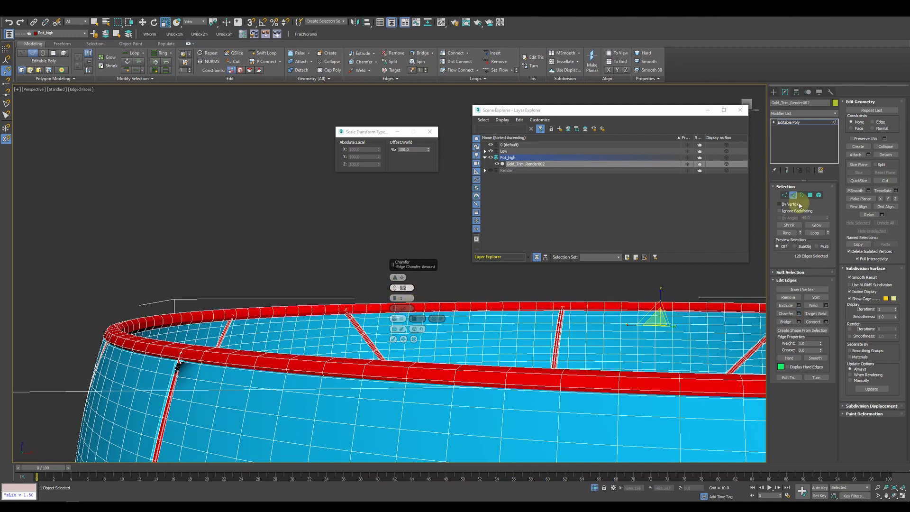
key(5)
click(574, 378)
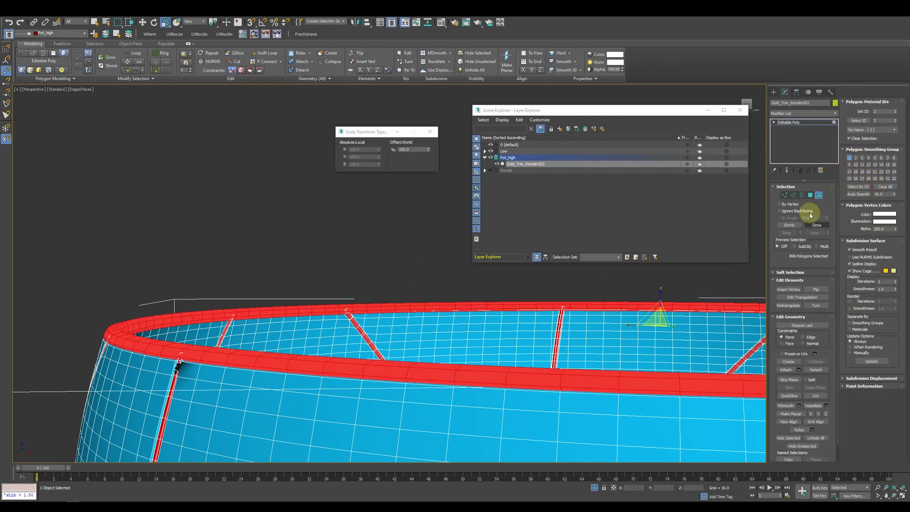
scroll(382, 310, down, 10)
Step: Expand the low layer and collapse Pot_low to a single editable poly
click(485, 150)
click(496, 157)
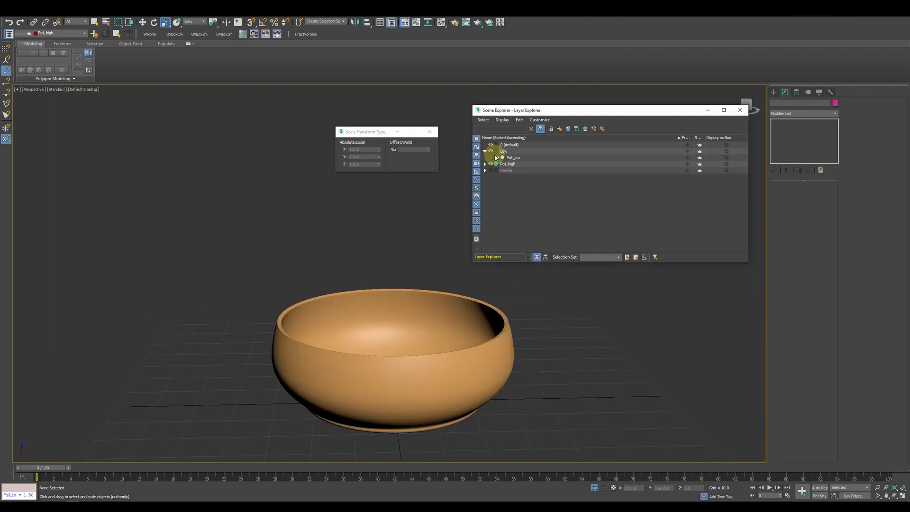
key(F4)
scroll(534, 310, up, 5)
right_click(595, 272)
click(683, 417)
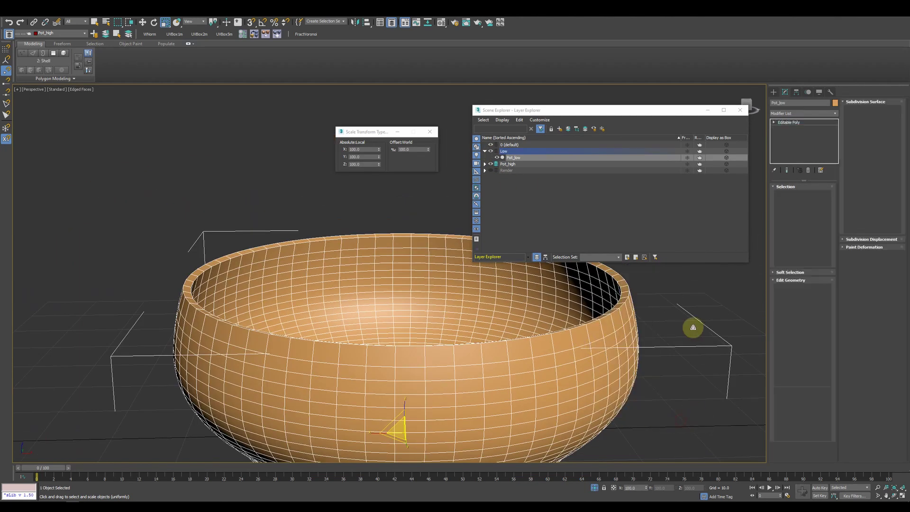
Step: Give Pot_low's rim edges a thin chamfer
key(2)
scroll(693, 327, up, 5)
click(798, 314)
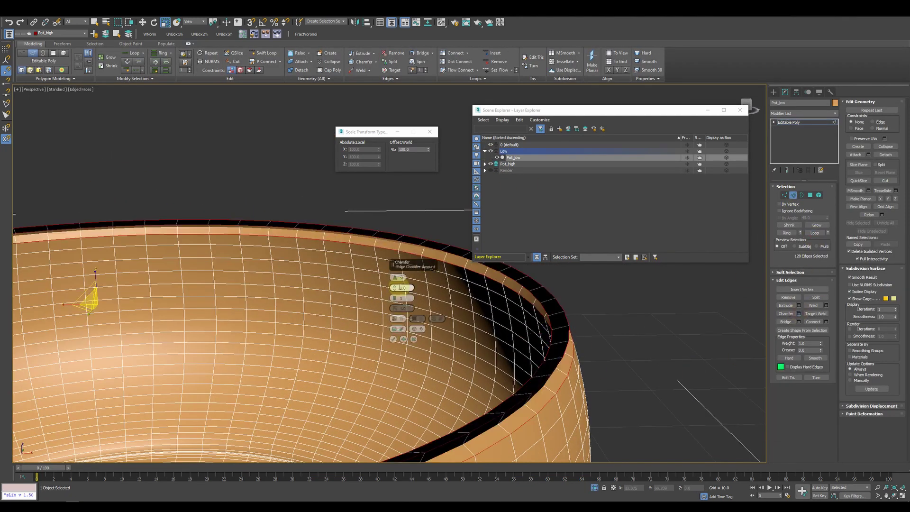
drag(401, 288, 405, 294)
key(Return)
Step: Check a rim edge from another angle, then select all of Pot_low's polygons
mouse_move(463, 386)
alt+middle_down()
mouse_move(530, 392)
mouse_move(461, 220)
alt+middle_up()
scroll(470, 316, up, 5)
click(432, 314)
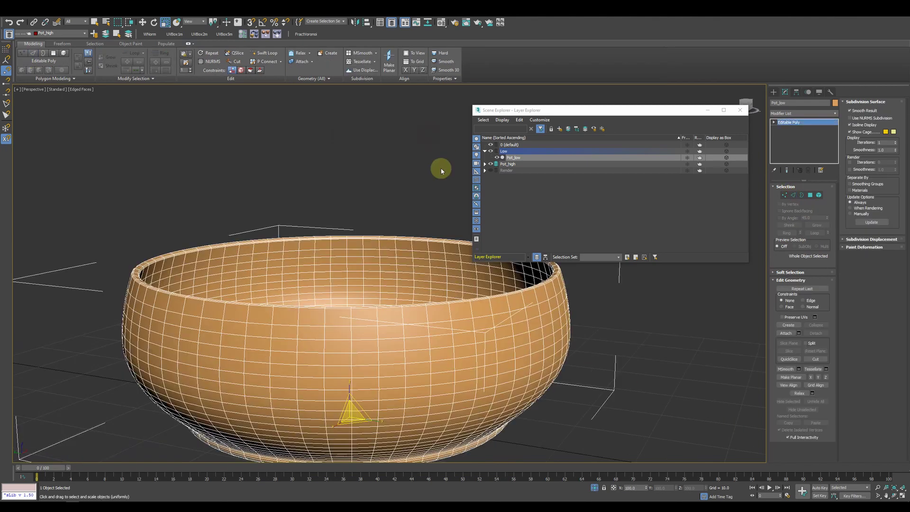
alt+middle_drag(579, 201, 760, 161)
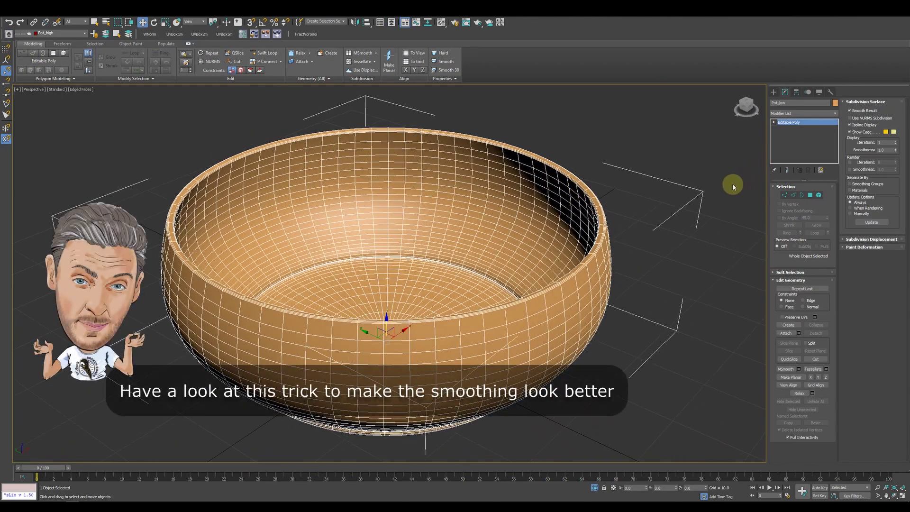
click(810, 194)
key(ctrl+a)
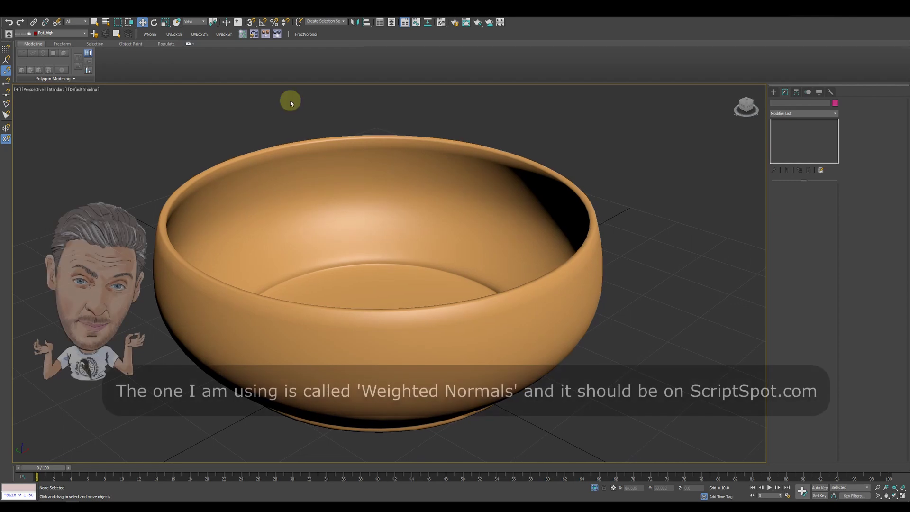
Step: Select the low bowl and run the Weighted Normals script on it
click(319, 206)
click(150, 34)
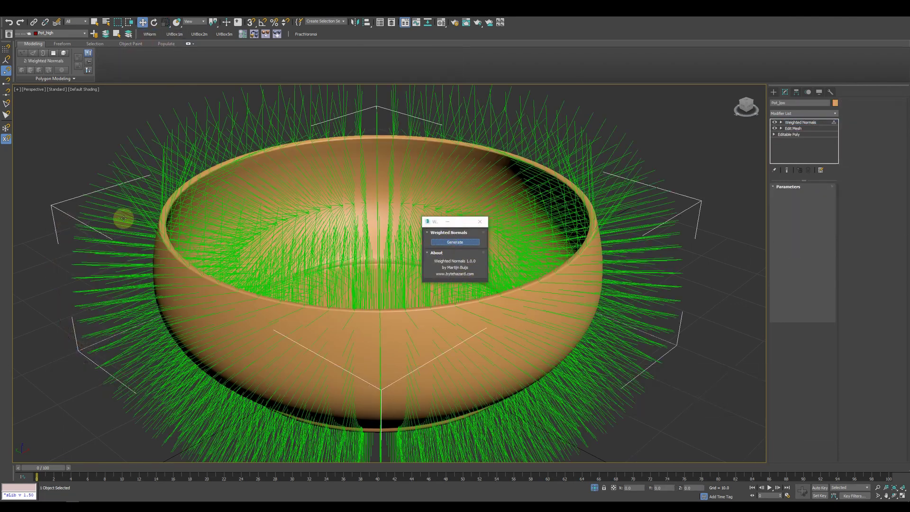
Step: Deselect the bowl to hide the green weighted normals, then reselect Pot_low
click(788, 124)
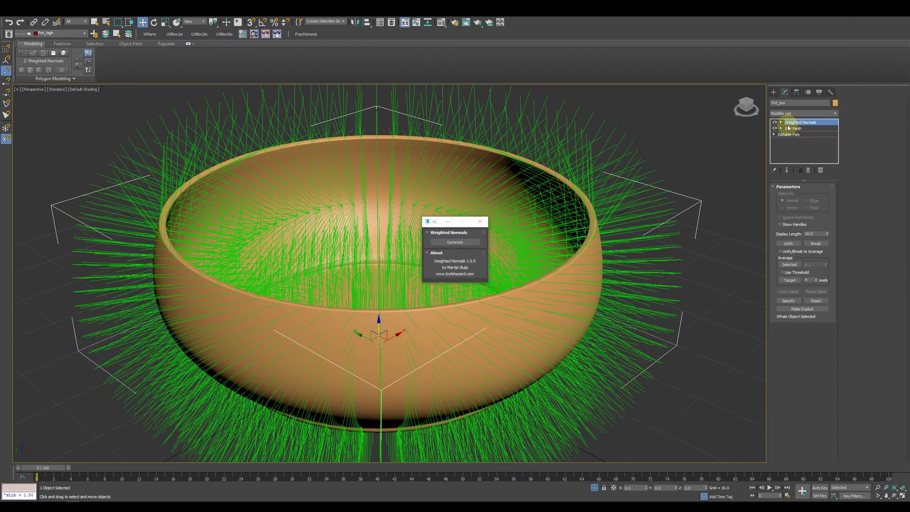
click(716, 159)
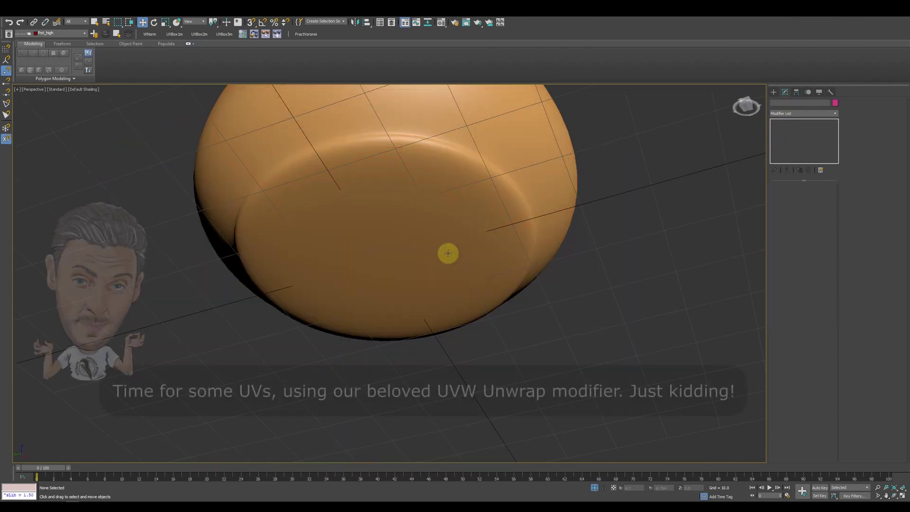
mouse_move(448, 253)
alt+middle_down()
mouse_move(441, 318)
mouse_move(494, 260)
alt+middle_up()
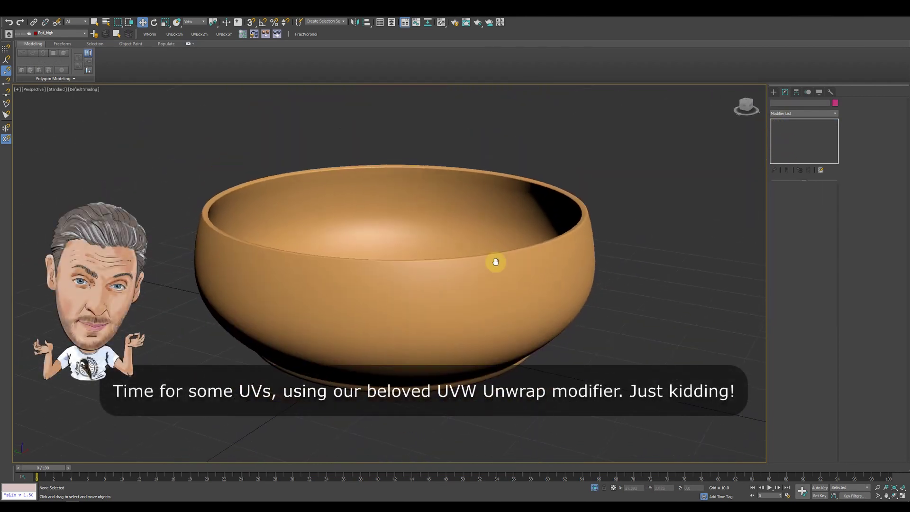
click(471, 235)
Step: Add an Unwrap UVW modifier to Pot_low in Edge mode, with mesh edges shown over the shading
click(834, 117)
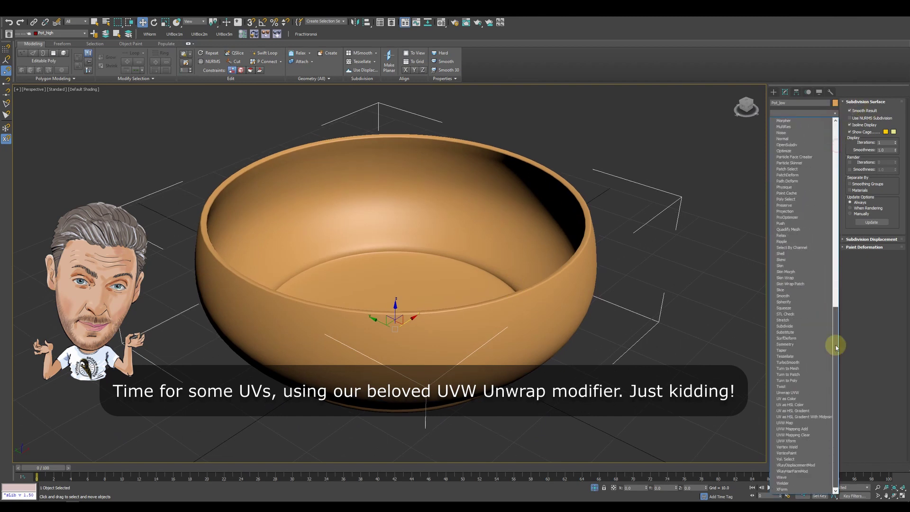
click(792, 394)
click(793, 198)
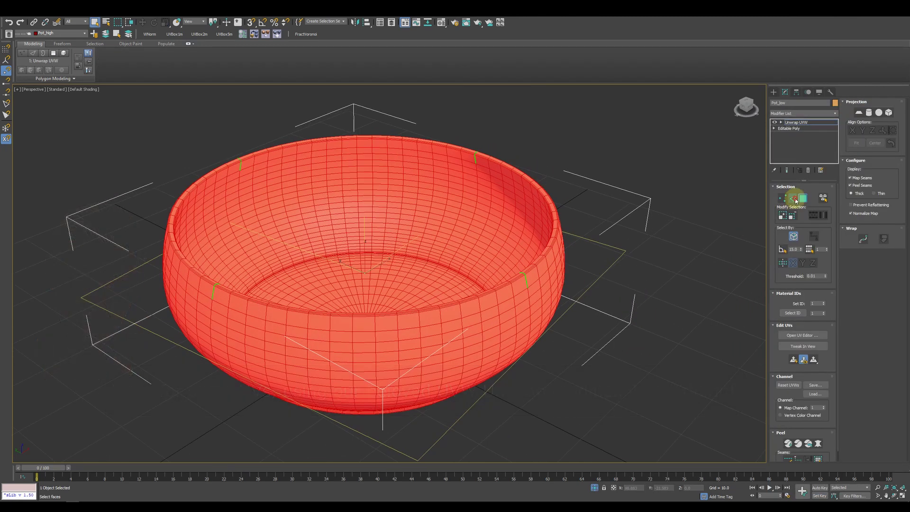
click(849, 178)
scroll(491, 282, up, 3)
key(F4)
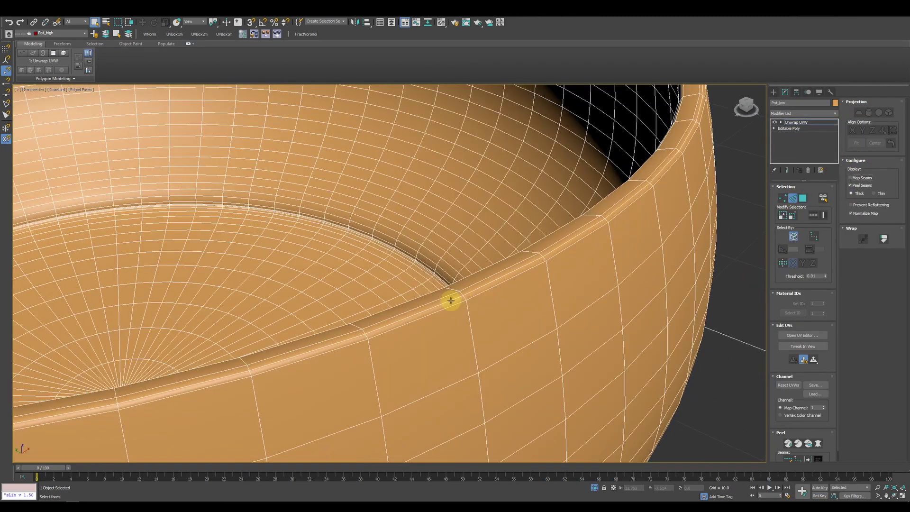
Step: Loop-select the bowl's rim edge and convert it to a seam
scroll(450, 298, up, 4)
scroll(540, 319, up, 3)
click(814, 215)
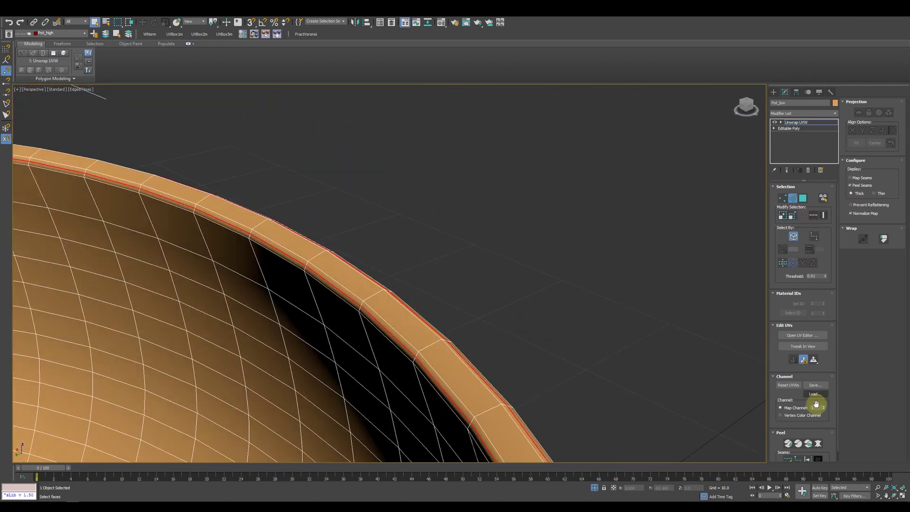
scroll(782, 402, down, 1)
click(808, 450)
scroll(569, 270, down, 6)
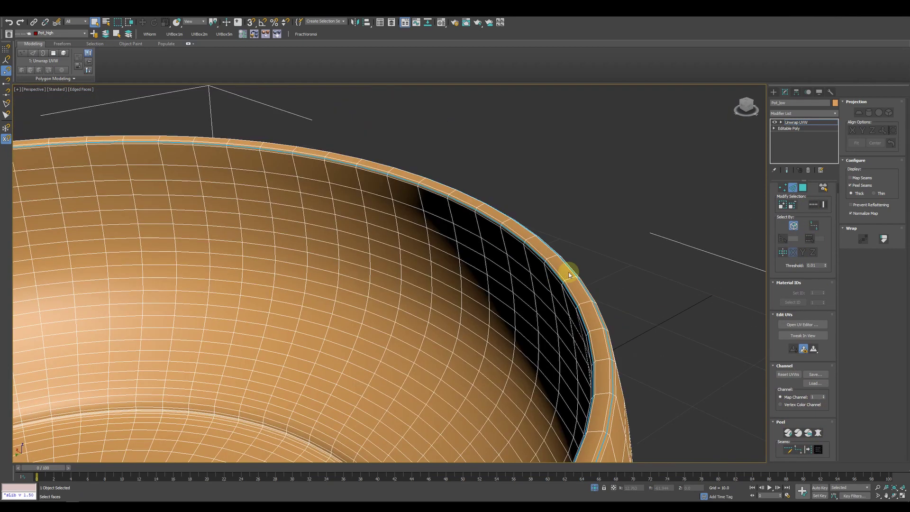
scroll(564, 289, down, 2)
Step: Orbit around the bowl from above and the side to inspect the rim seam
alt+middle_drag(564, 288, 425, 276)
scroll(442, 184, up, 5)
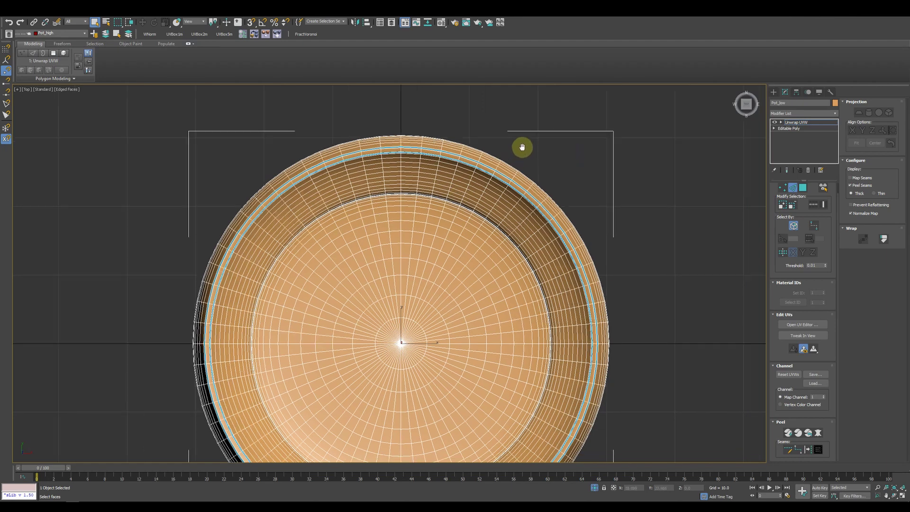
key(z)
mouse_move(515, 287)
alt+middle_down()
mouse_move(562, 211)
mouse_move(545, 195)
alt+middle_up()
scroll(406, 386, up, 3)
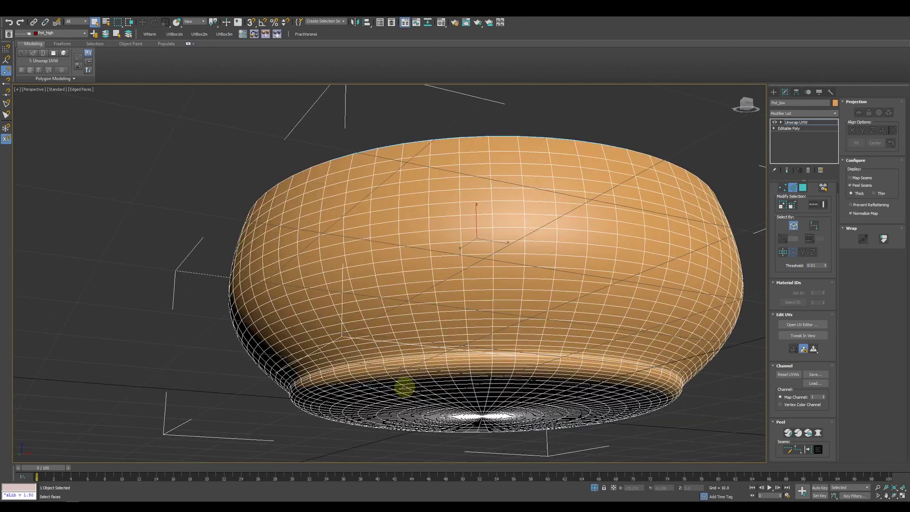
scroll(354, 355, up, 3)
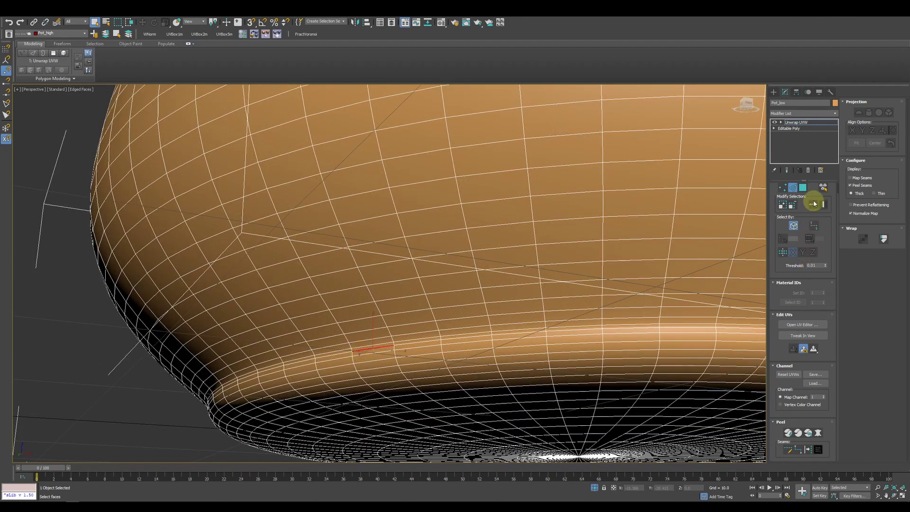
scroll(426, 300, down, 2)
scroll(442, 315, down, 5)
alt+middle_drag(442, 314, 362, 202)
scroll(362, 202, up, 5)
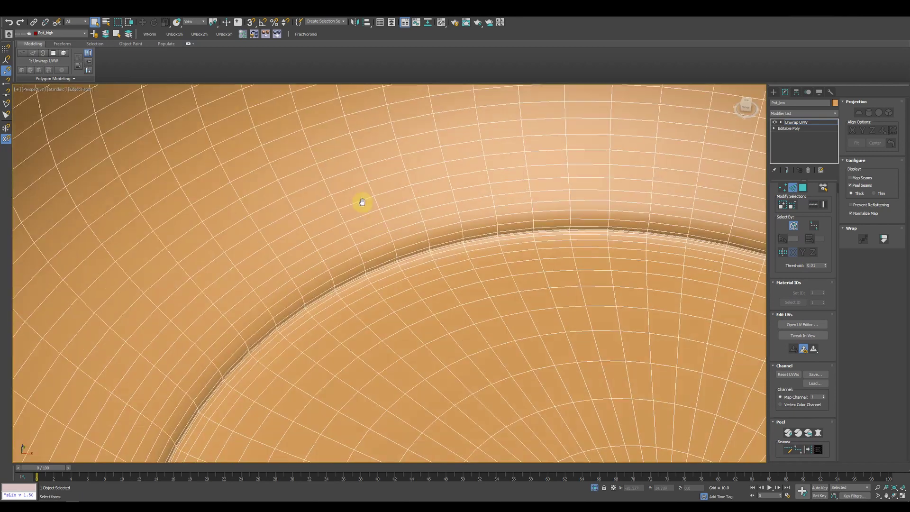
scroll(300, 305, up, 3)
scroll(290, 299, up, 4)
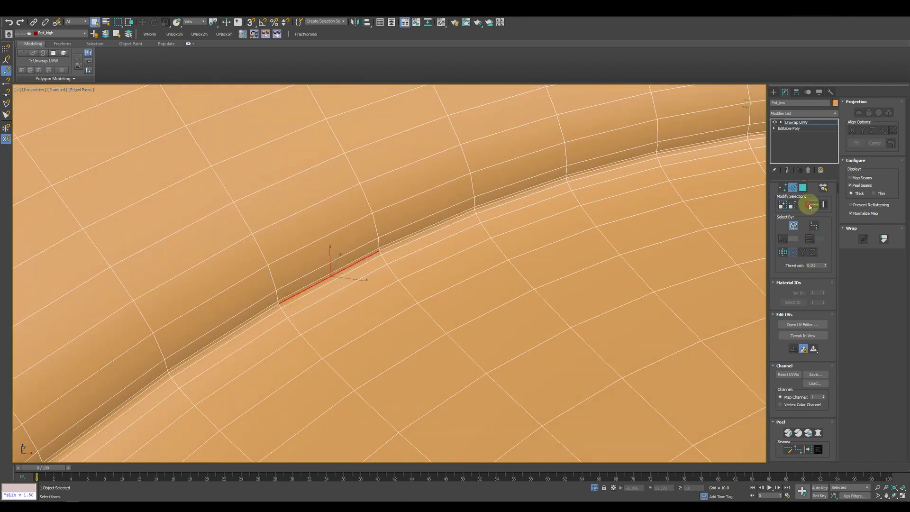
scroll(524, 376, down, 8)
mouse_move(430, 280)
alt+middle_down()
mouse_move(514, 271)
mouse_move(432, 268)
alt+middle_up()
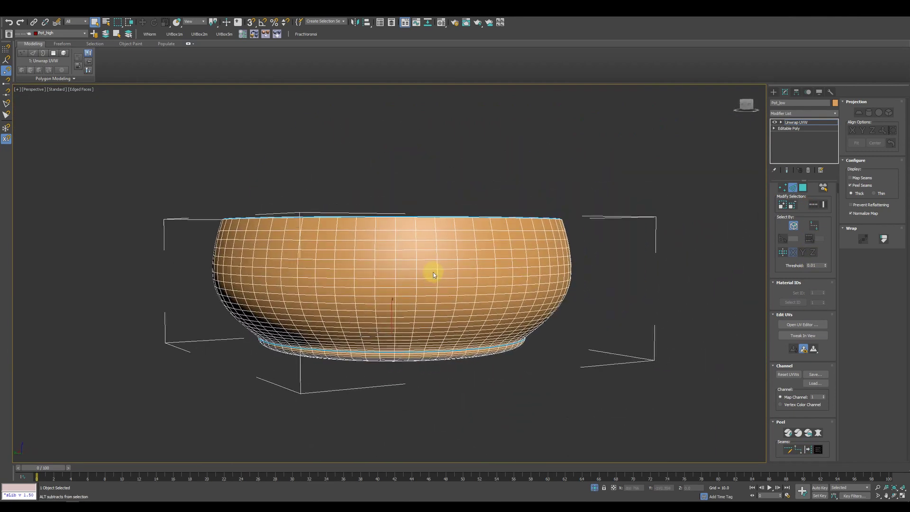
key(t)
scroll(407, 218, up, 2)
scroll(406, 218, down, 5)
mouse_move(407, 217)
middle_down()
mouse_move(480, 257)
mouse_move(453, 219)
middle_up()
scroll(405, 223, up, 2)
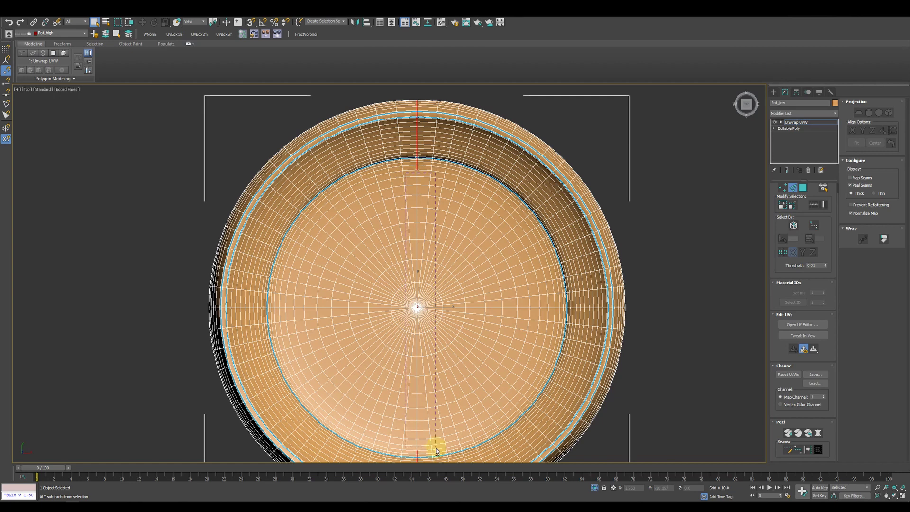
alt+middle_drag(436, 450, 463, 386)
scroll(450, 280, up, 3)
scroll(416, 205, up, 4)
mouse_move(416, 205)
middle_down()
mouse_move(459, 74)
mouse_move(407, 183)
middle_up()
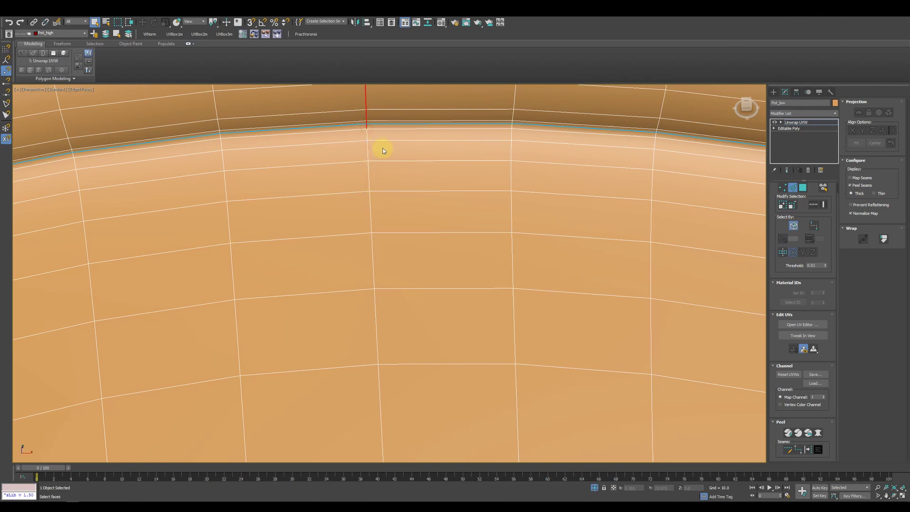
scroll(367, 129, up, 3)
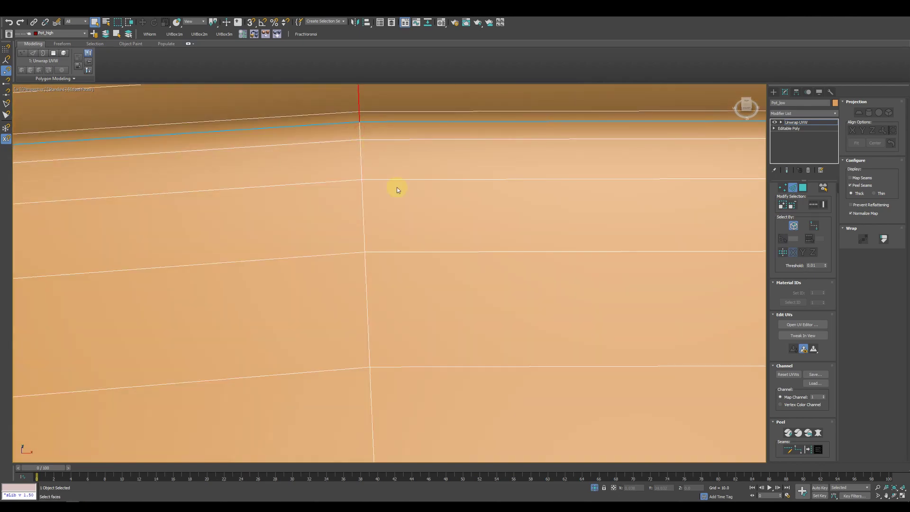
scroll(442, 331, down, 8)
Step: Convert a vertical edge line down the bowl's side into a seam
alt+middle_drag(443, 331, 602, 325)
scroll(260, 274, up, 6)
scroll(327, 308, up, 3)
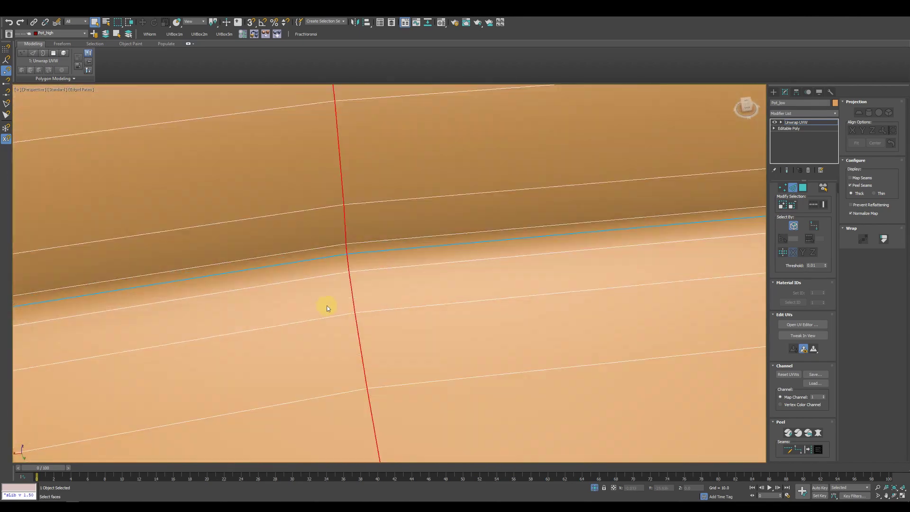
scroll(357, 328, down, 2)
scroll(353, 321, down, 2)
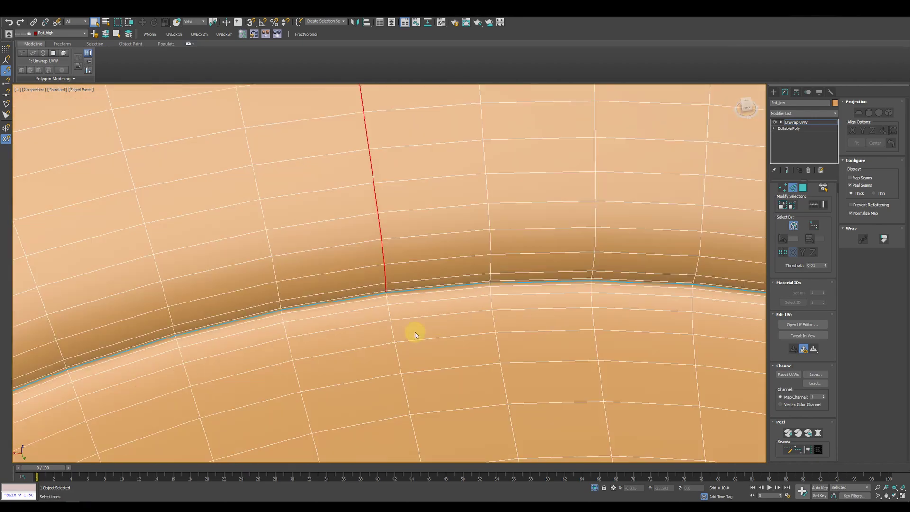
scroll(414, 331, down, 6)
alt+middle_drag(530, 364, 450, 433)
scroll(439, 400, up, 6)
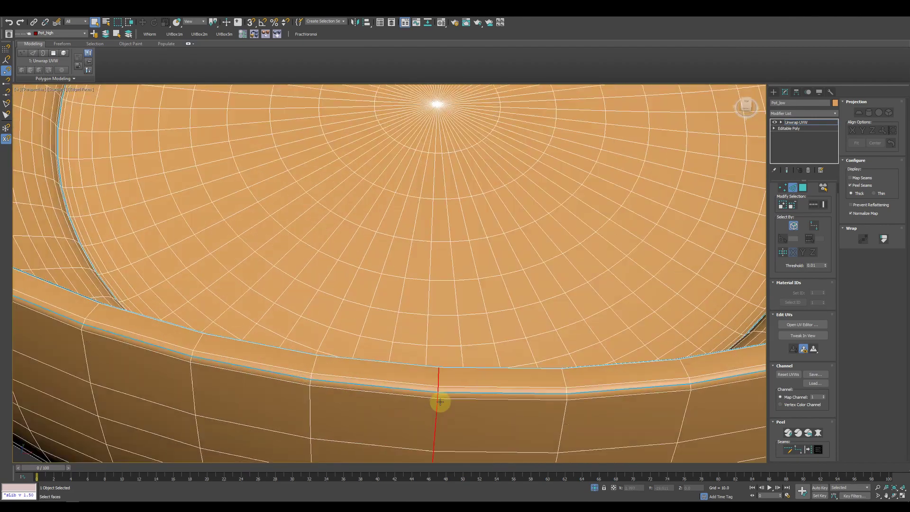
scroll(439, 392, up, 2)
scroll(437, 360, down, 6)
alt+middle_drag(442, 390, 439, 217)
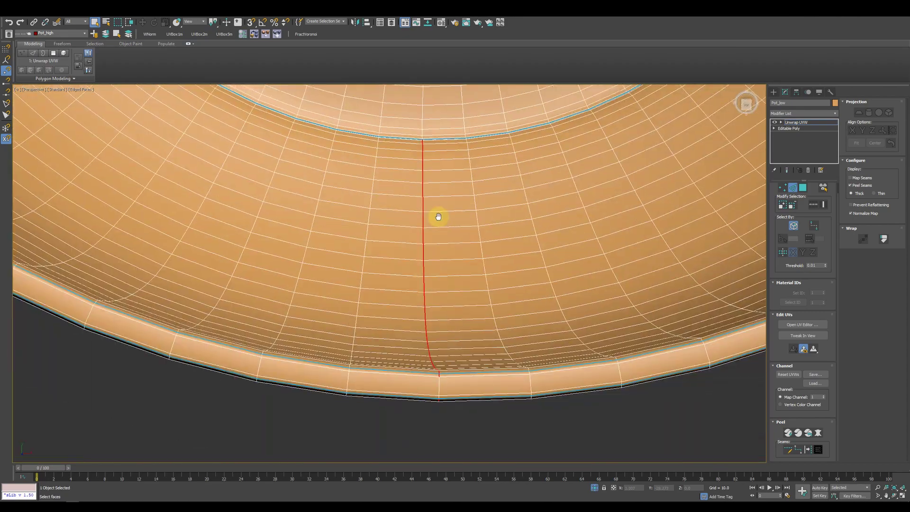
scroll(438, 383, up, 6)
scroll(441, 378, down, 3)
mouse_move(455, 314)
alt+middle_down()
mouse_move(464, 412)
mouse_move(425, 229)
alt+middle_up()
scroll(429, 208, up, 3)
scroll(422, 203, down, 3)
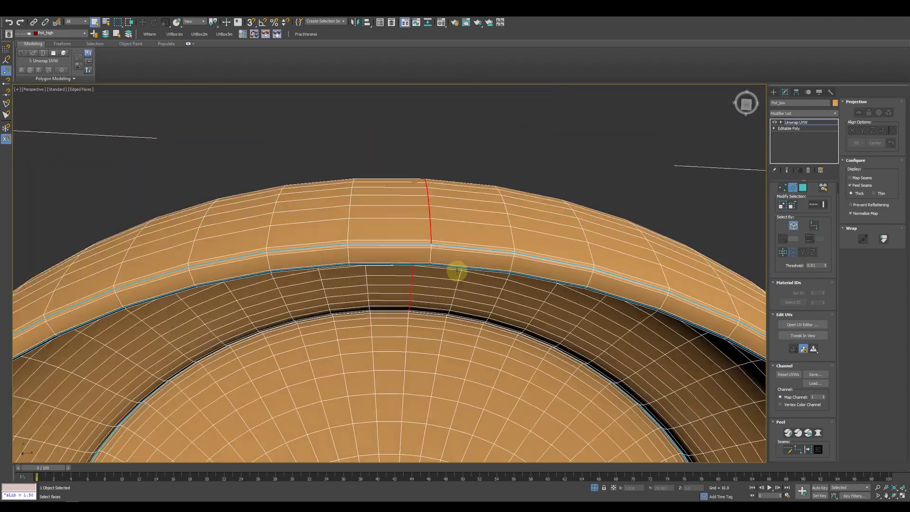
alt+middle_drag(455, 270, 327, 181)
scroll(353, 282, up, 3)
scroll(374, 311, down, 3)
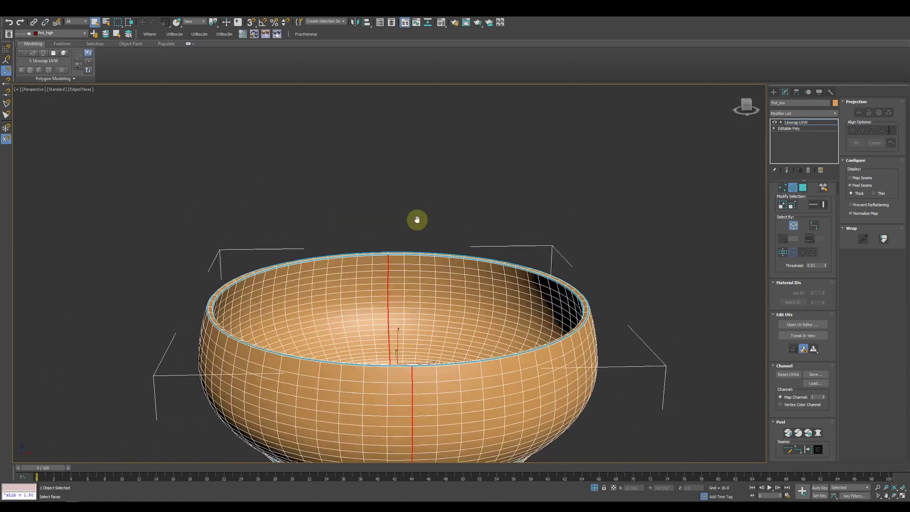
alt+middle_drag(417, 219, 435, 278)
scroll(416, 267, up, 3)
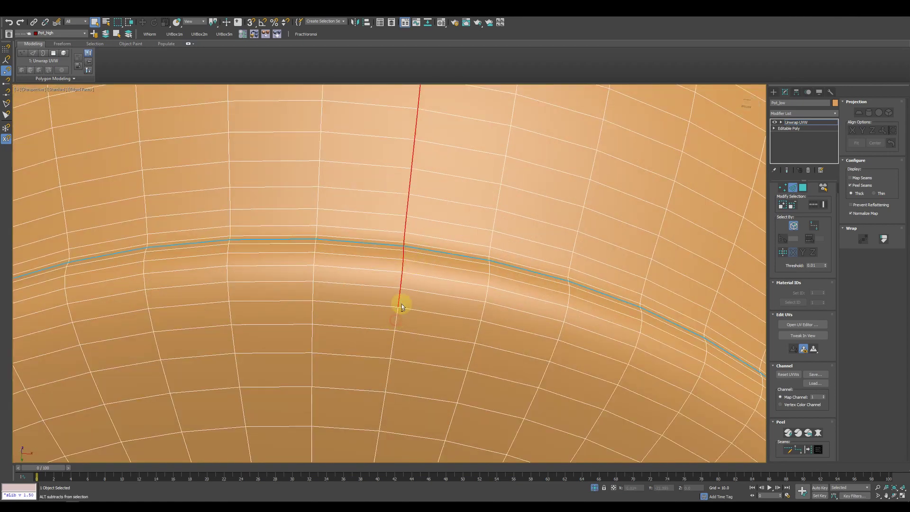
scroll(400, 251, down, 1)
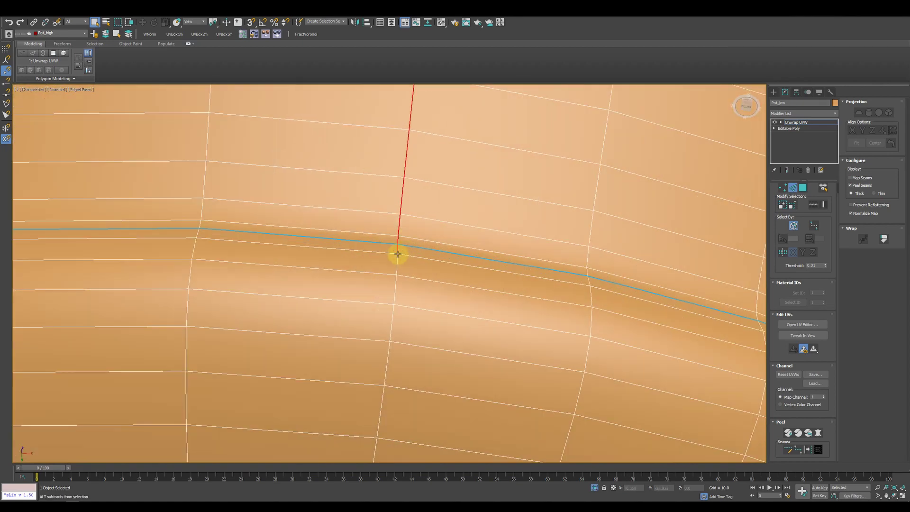
scroll(406, 339, down, 2)
alt+middle_drag(406, 340, 491, 379)
scroll(424, 332, up, 3)
scroll(310, 327, up, 3)
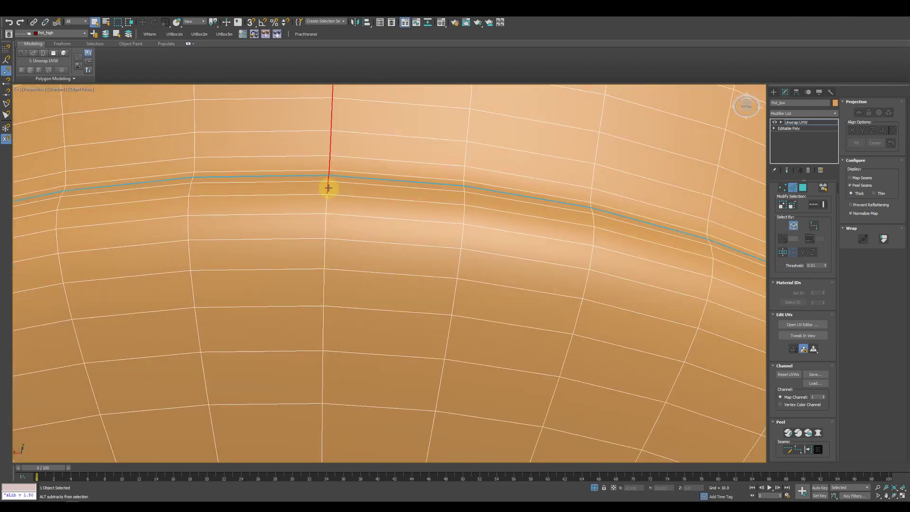
click(808, 453)
scroll(400, 197, down, 2)
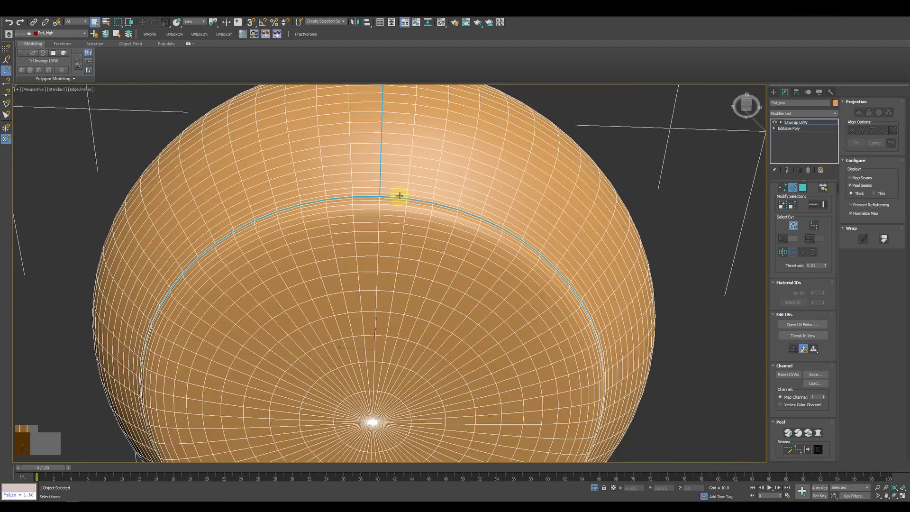
scroll(464, 297, down, 3)
Step: Unfold the bowl's UVs along the seams and select the rim ring island
click(802, 187)
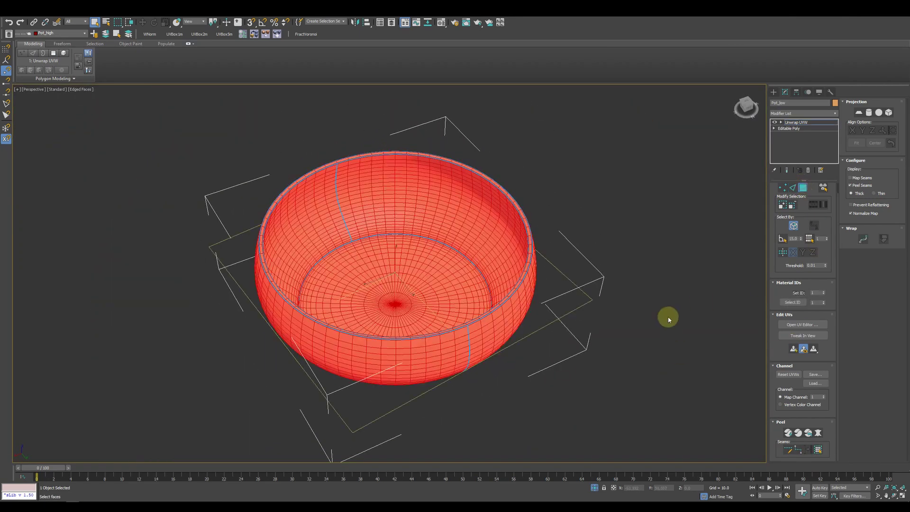
click(793, 434)
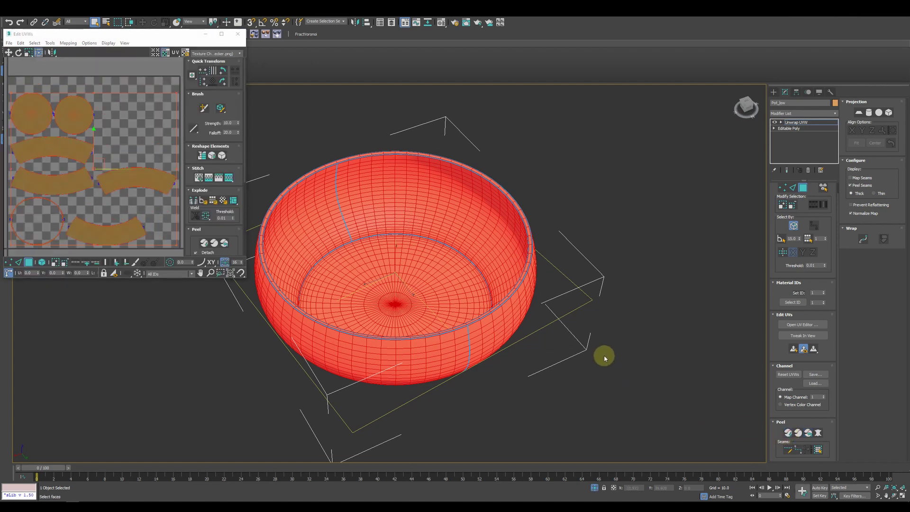
click(598, 351)
alt+middle_drag(598, 351, 583, 359)
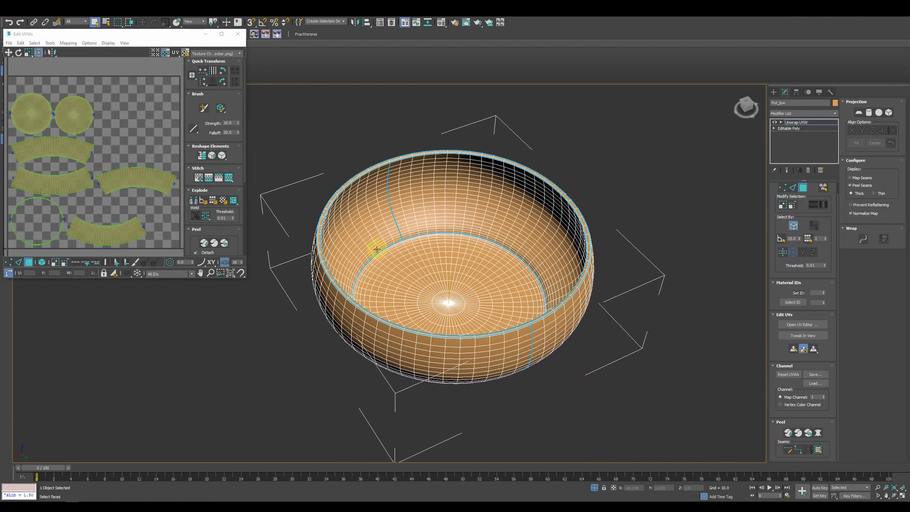
key(1)
click(43, 262)
click(38, 243)
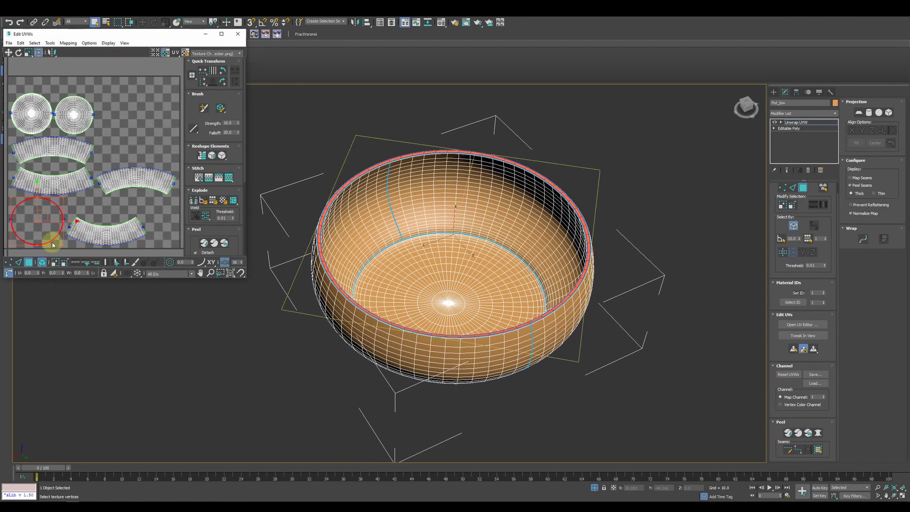
click(859, 113)
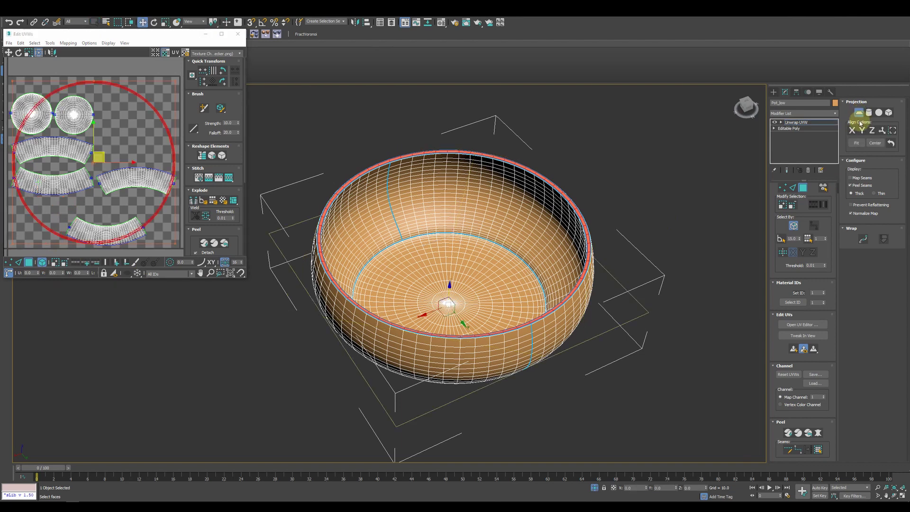
Step: Select all UV faces, pack the UV islands with Tools > Pack UVs, and close the editor
click(141, 142)
key(ctrl+a)
click(67, 43)
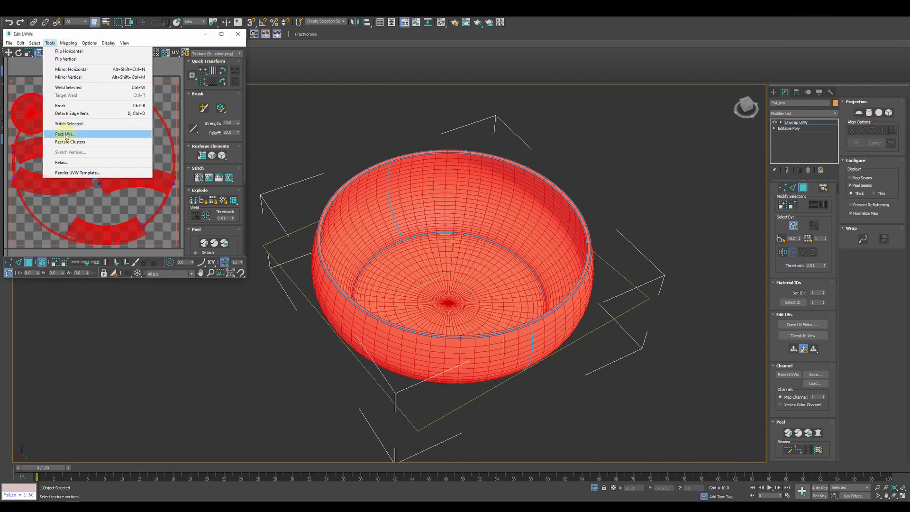
click(68, 126)
click(102, 94)
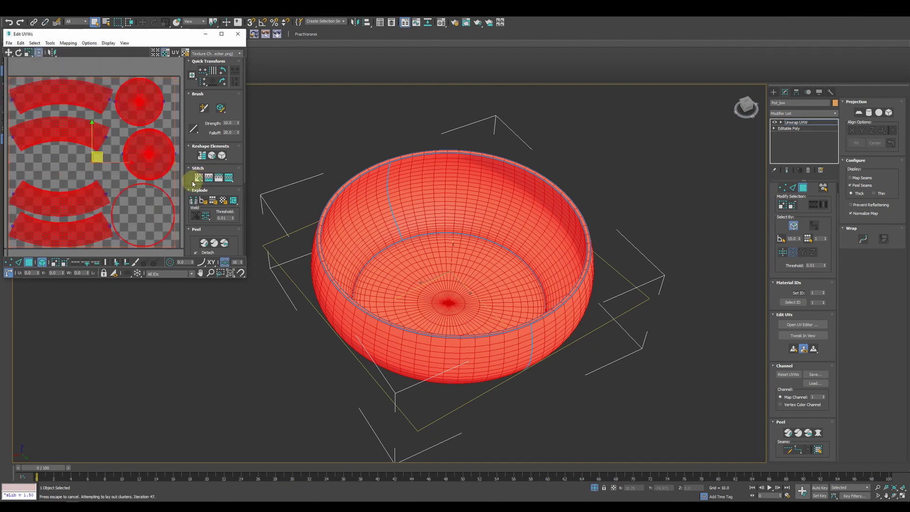
click(238, 34)
Step: Show a Checker Pattern texture in the UV editor to check the layout, then close it
click(804, 185)
click(795, 348)
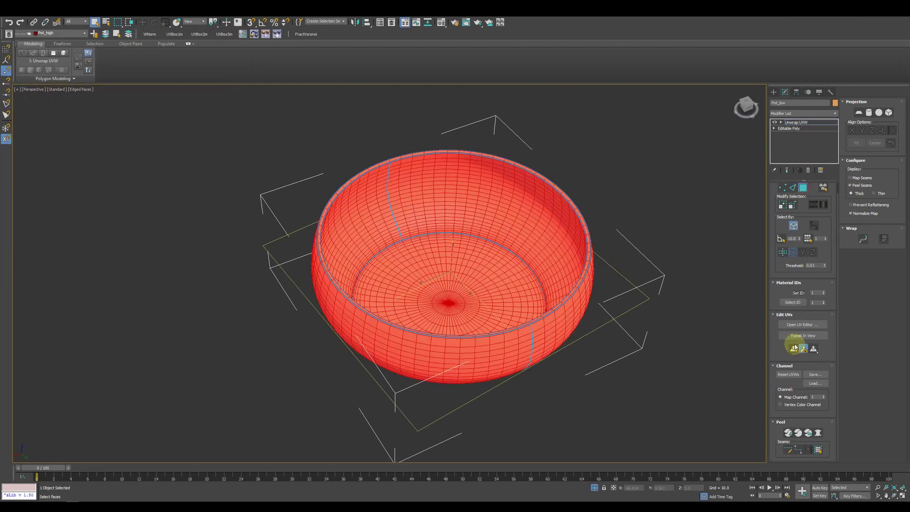
click(211, 53)
click(210, 60)
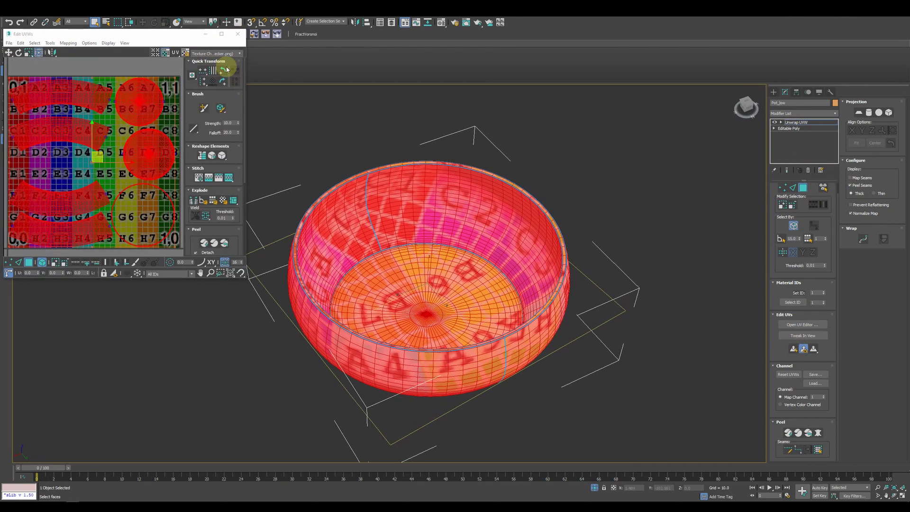
click(211, 53)
mouse_move(589, 223)
alt+middle_down()
mouse_move(605, 340)
mouse_move(681, 305)
mouse_move(695, 315)
mouse_move(632, 349)
mouse_move(525, 310)
mouse_move(446, 299)
mouse_move(485, 361)
mouse_move(265, 70)
alt+middle_up()
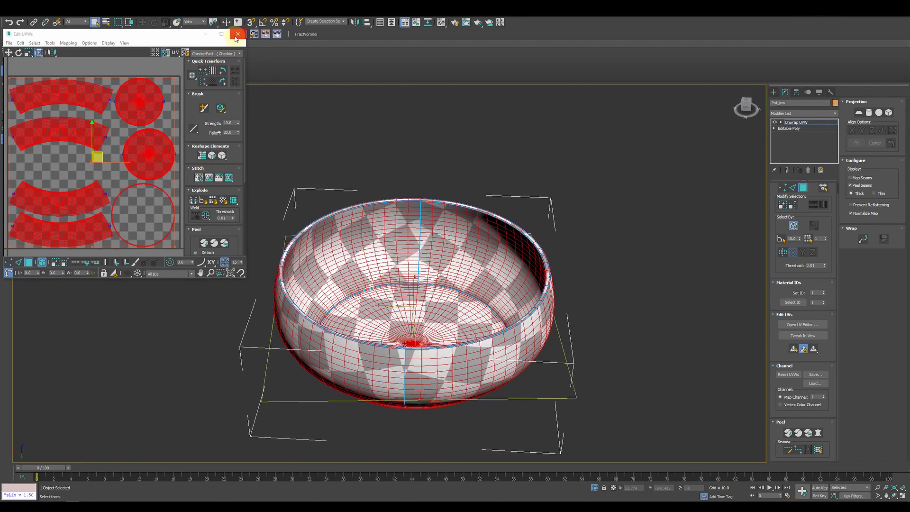
click(803, 188)
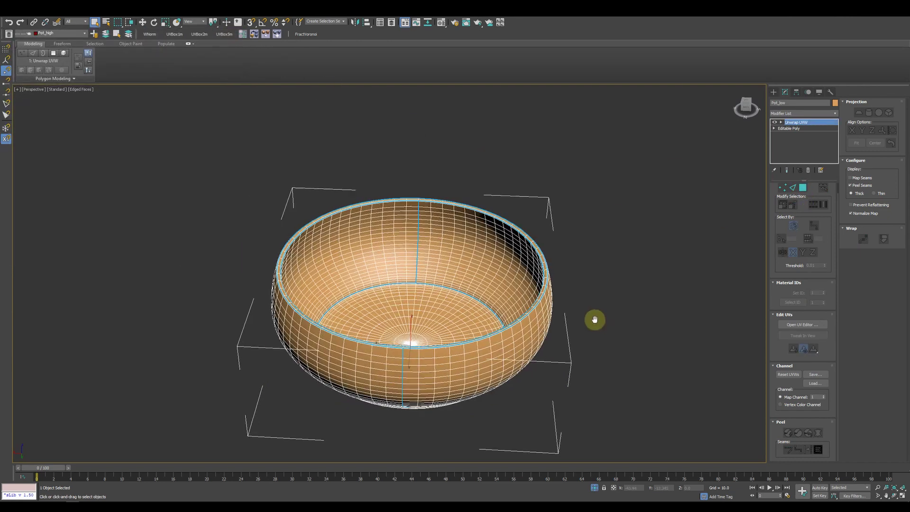
Step: Turn off edged-faces display and reselect the low-poly bowl Pot_low
alt+middle_drag(596, 319, 542, 325)
right_click(616, 278)
click(623, 286)
alt+middle_drag(659, 269, 507, 427)
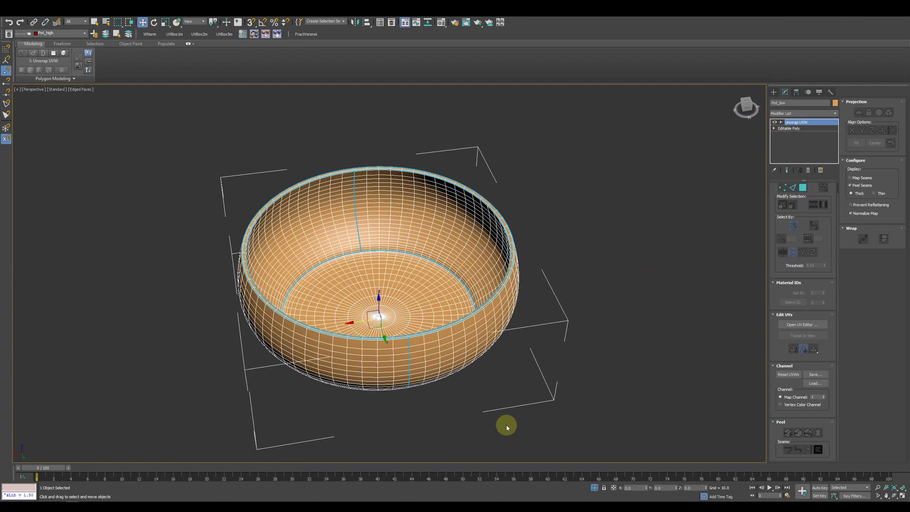
mouse_move(593, 486)
alt+middle_down()
mouse_move(401, 257)
mouse_move(589, 260)
alt+middle_up()
right_click(589, 260)
click(601, 293)
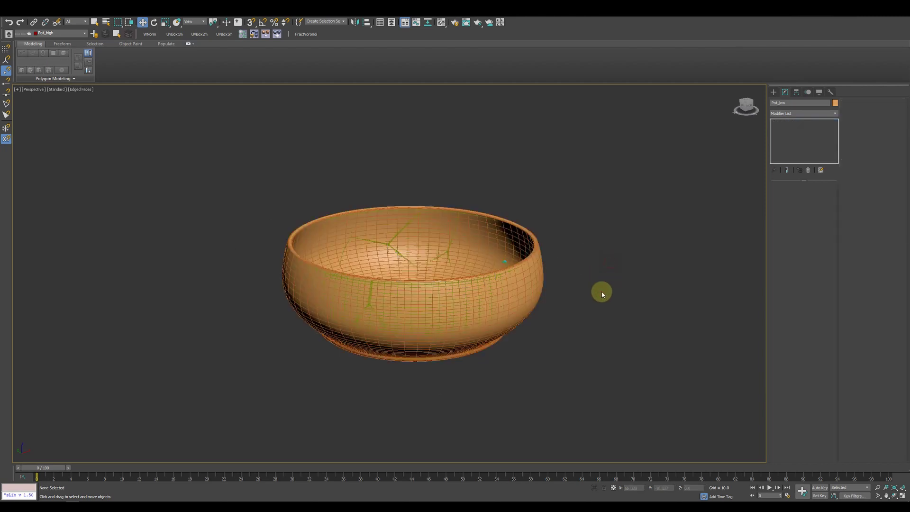
key(F4)
click(453, 235)
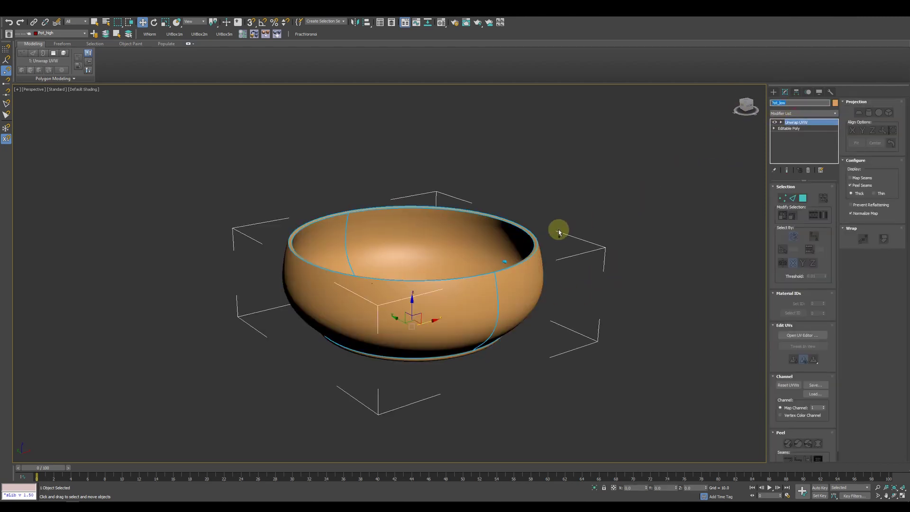
alt+middle_drag(554, 228, 422, 187)
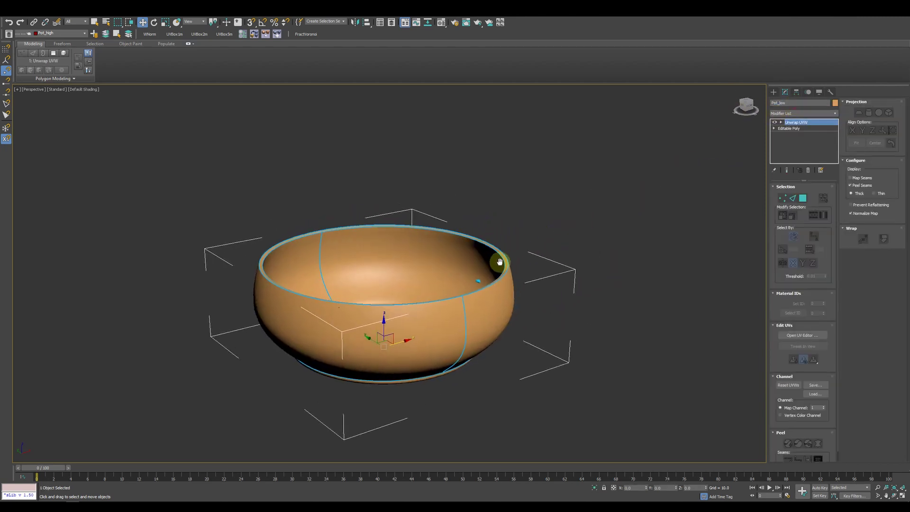
Step: Collapse the Unwrap UVW modifier into Pot_low's editable poly
right_click(9, 21)
click(28, 24)
right_click(458, 291)
click(512, 287)
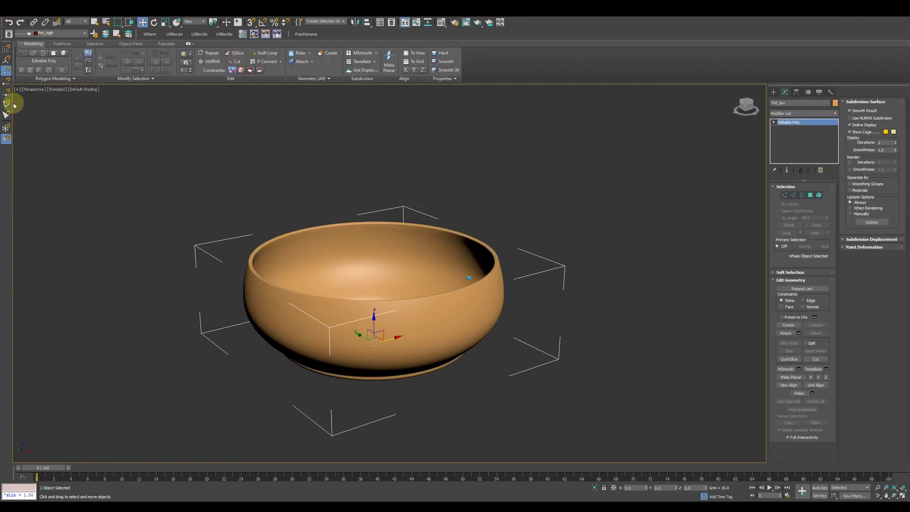
Step: Export the bowl as Pot_low.FBX, replacing the existing file and accepting the FBX settings
key(alt+f)
click(81, 126)
click(351, 231)
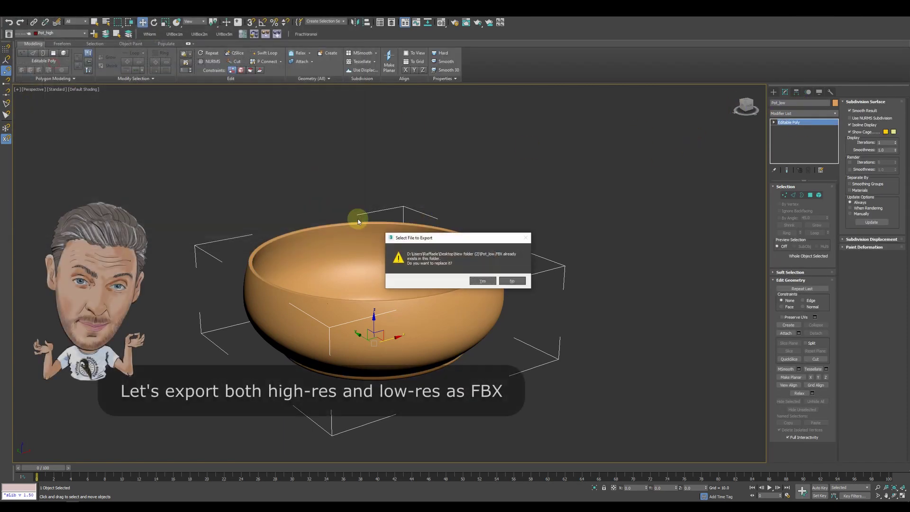
click(482, 280)
click(589, 346)
Step: Switch to wireframe and select the high-res Gold_Trim_Render002 mesh
key(F3)
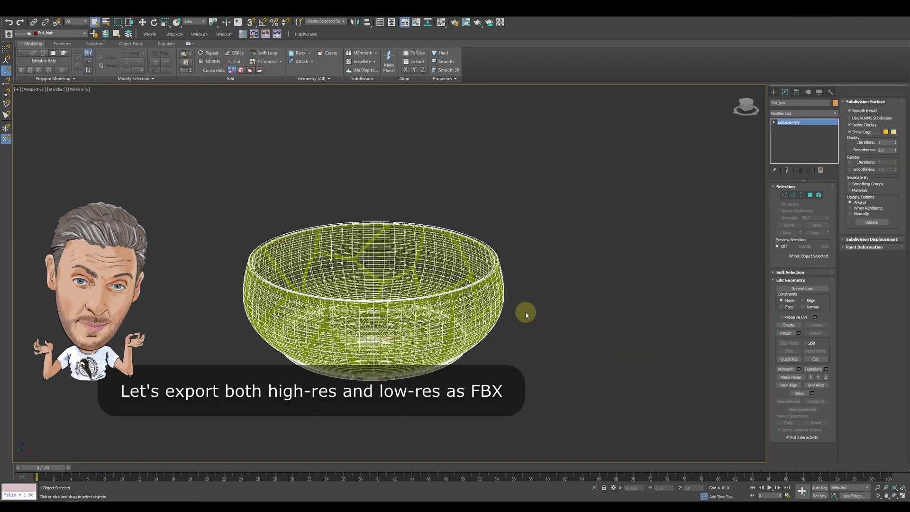
click(526, 314)
click(469, 283)
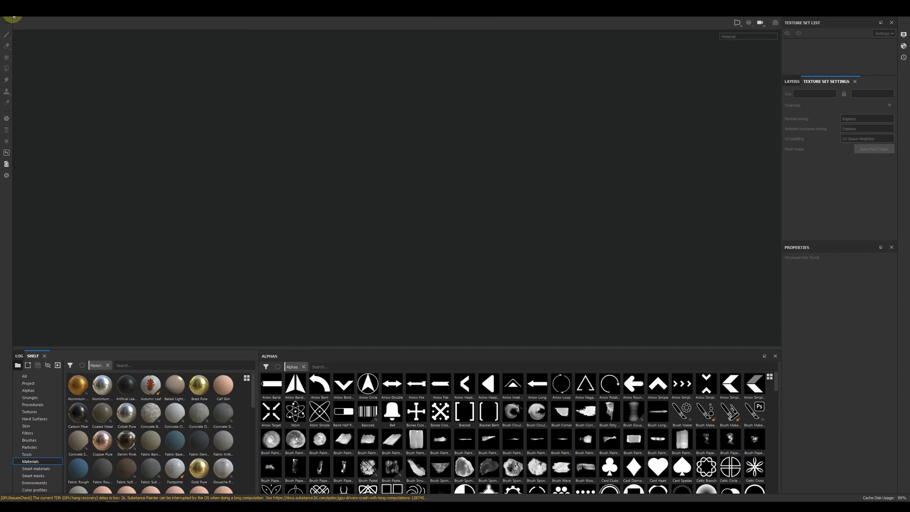
Step: Create a new 2048-resolution Substance Painter project from Pot_low.FBX in the desktop folder
click(11, 21)
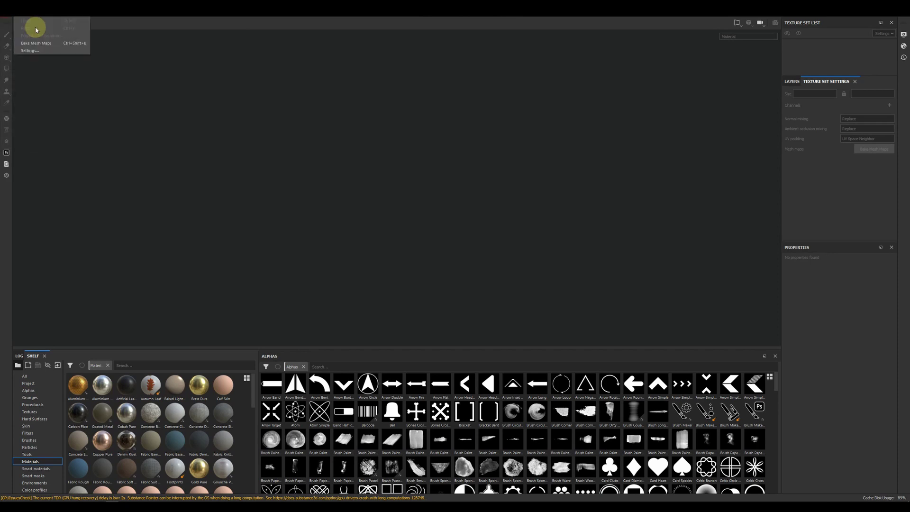
click(28, 30)
click(528, 179)
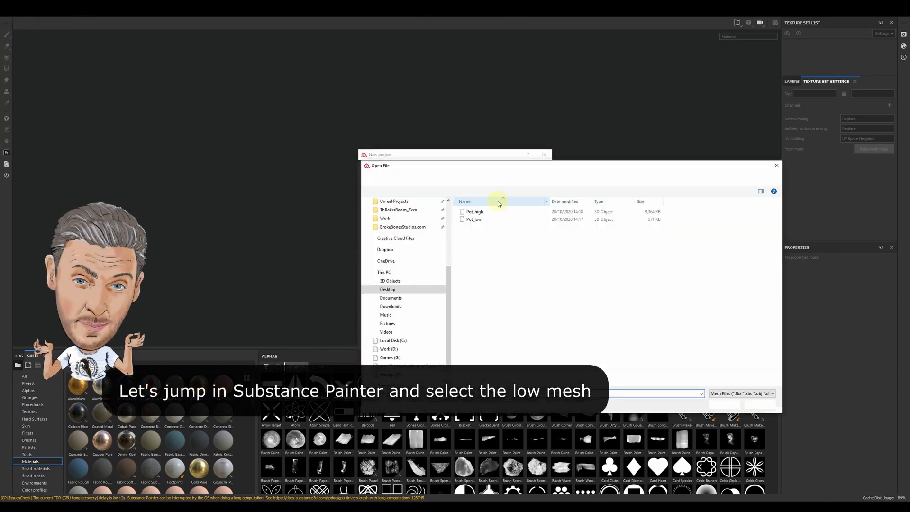
click(495, 221)
click(721, 406)
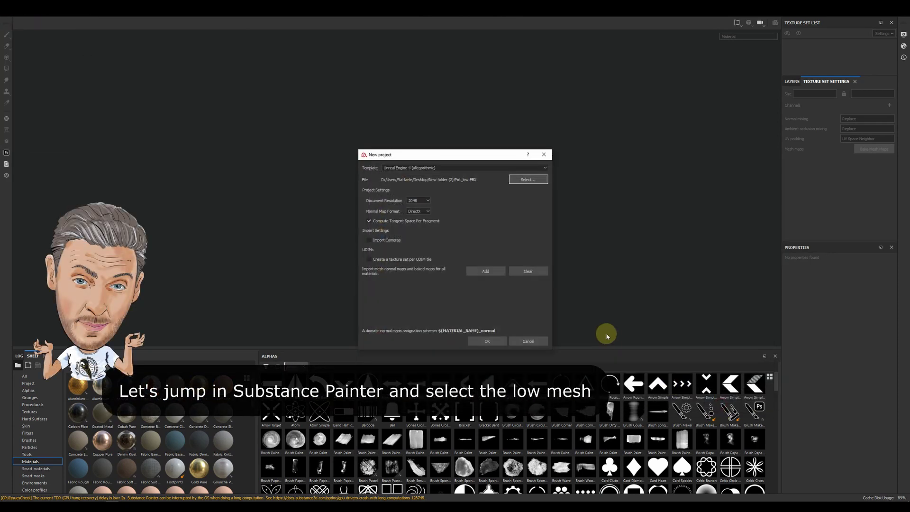
click(485, 341)
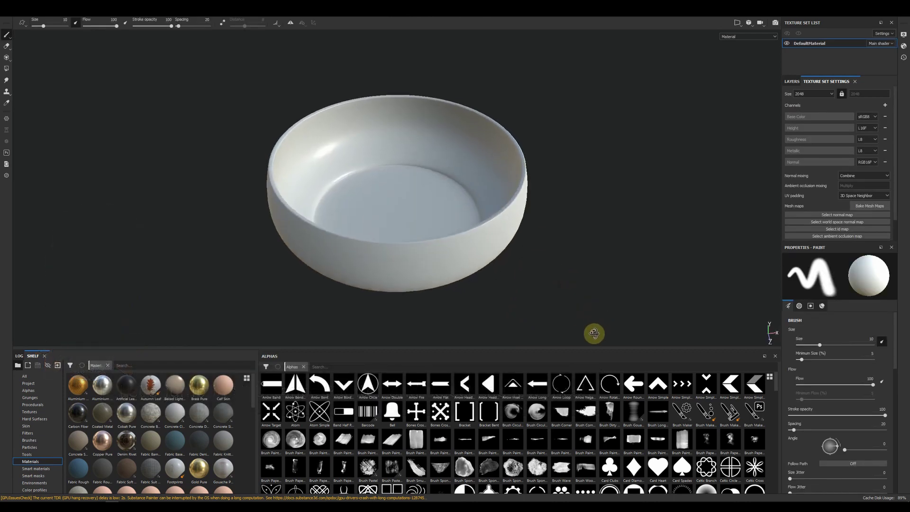
alt+drag(594, 333, 602, 283)
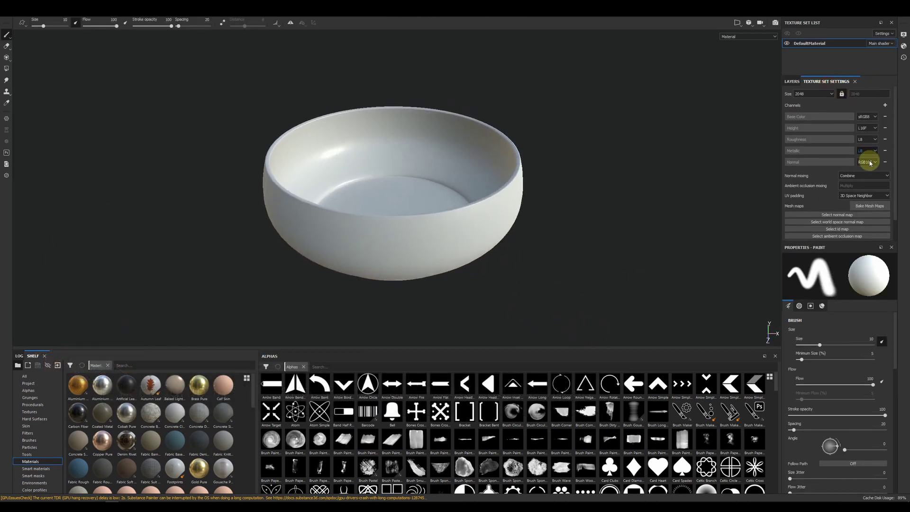
Step: Set the ID map colour source to Mesh ID / Polygroup and disable Ambient Occlusion and Thickness
click(870, 204)
click(371, 189)
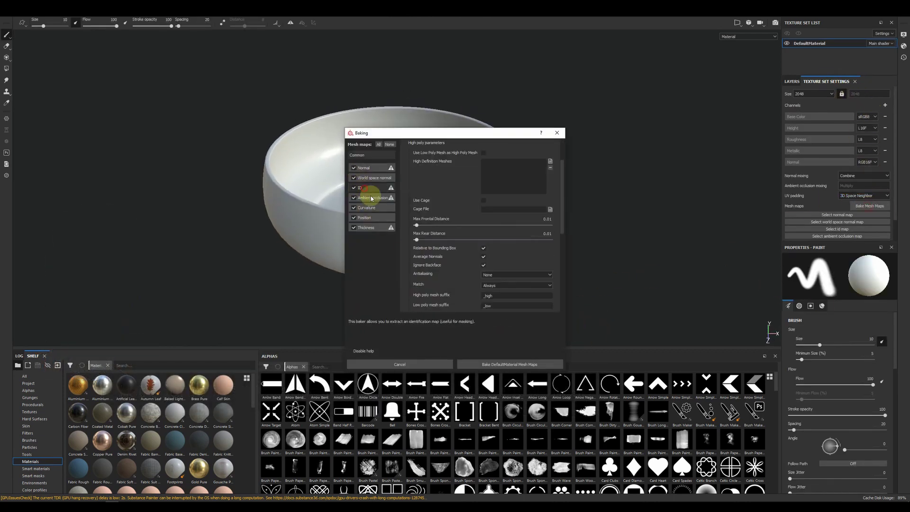
click(467, 154)
click(469, 173)
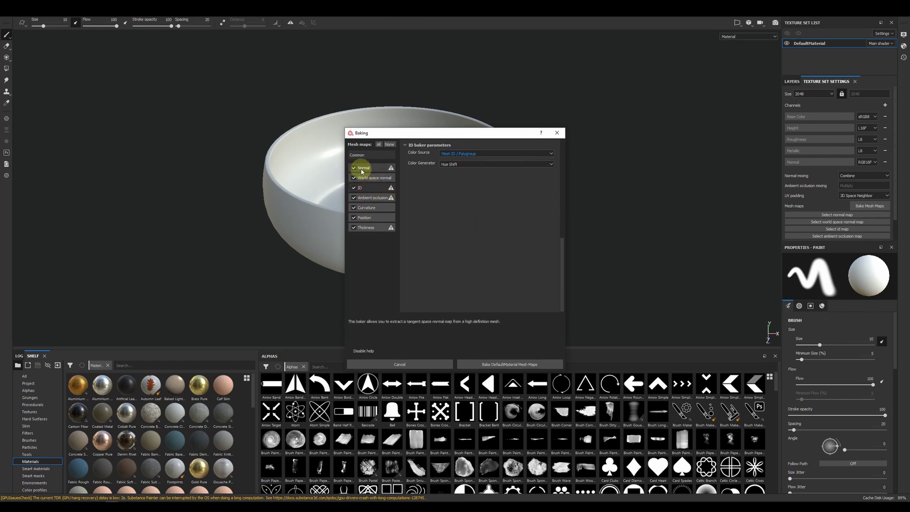
click(361, 198)
click(360, 228)
scroll(461, 209, up, 2)
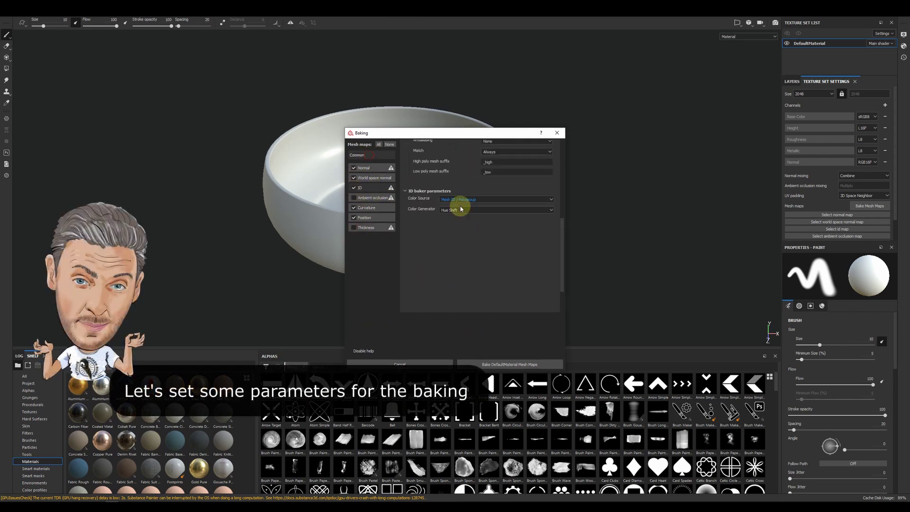
scroll(461, 209, up, 3)
Step: Bake from the high-res bowl mesh with 0.1 frontal/rear distances and Subsampling 8x8 antialiasing
click(549, 207)
click(467, 197)
click(708, 372)
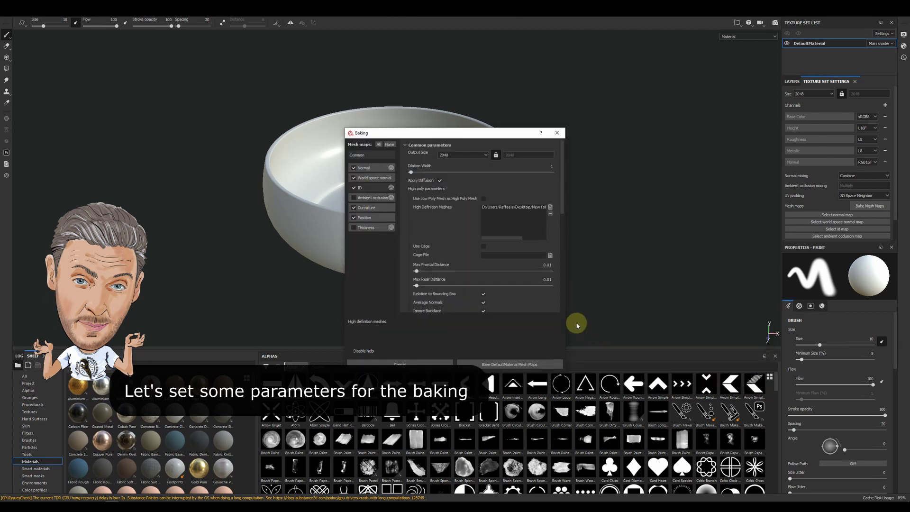
click(547, 267)
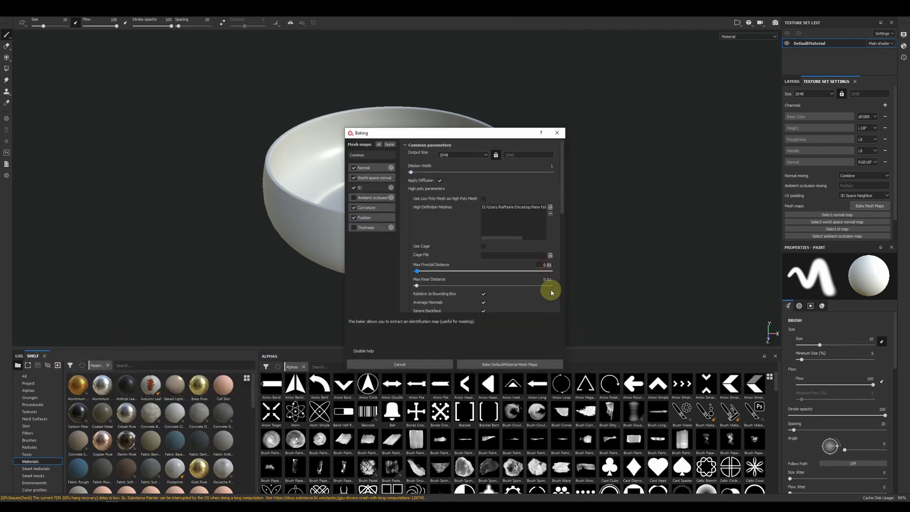
text(0.5)
click(551, 279)
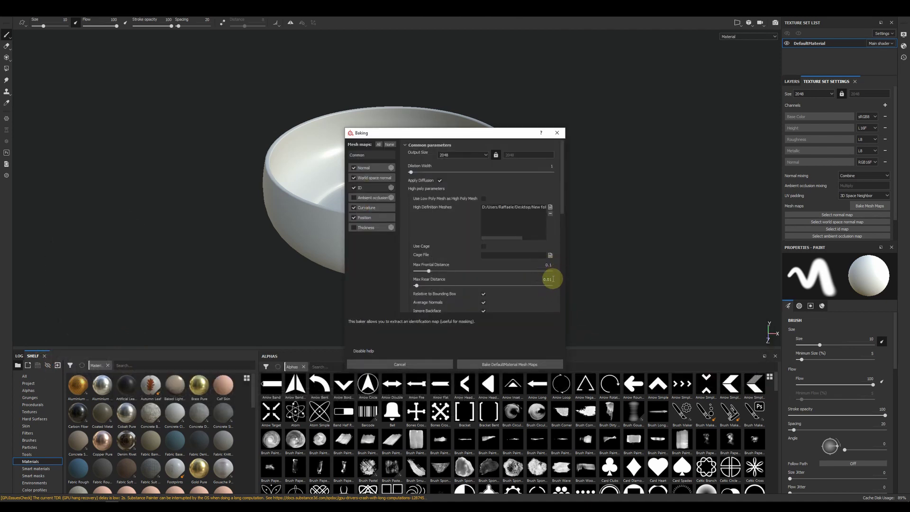
text(0.1)
scroll(561, 289, down, 2)
click(498, 256)
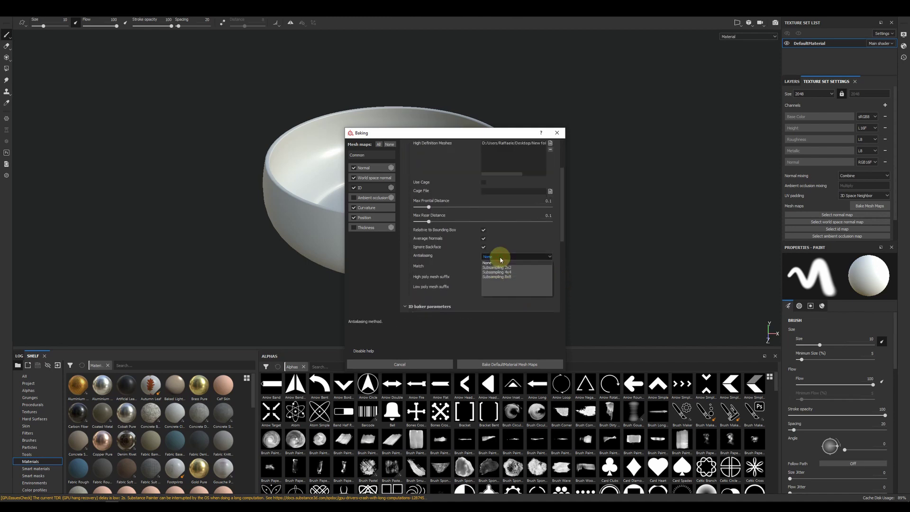
click(497, 287)
scroll(532, 263, up, 3)
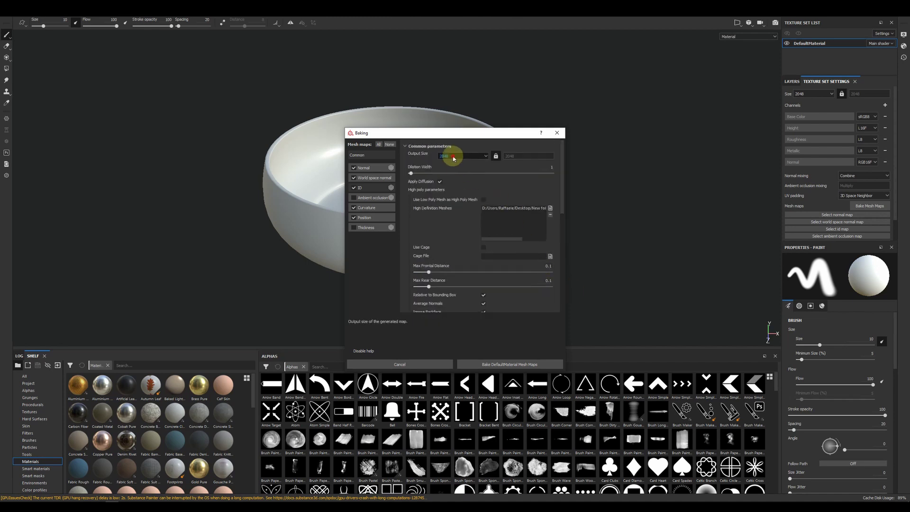
click(510, 363)
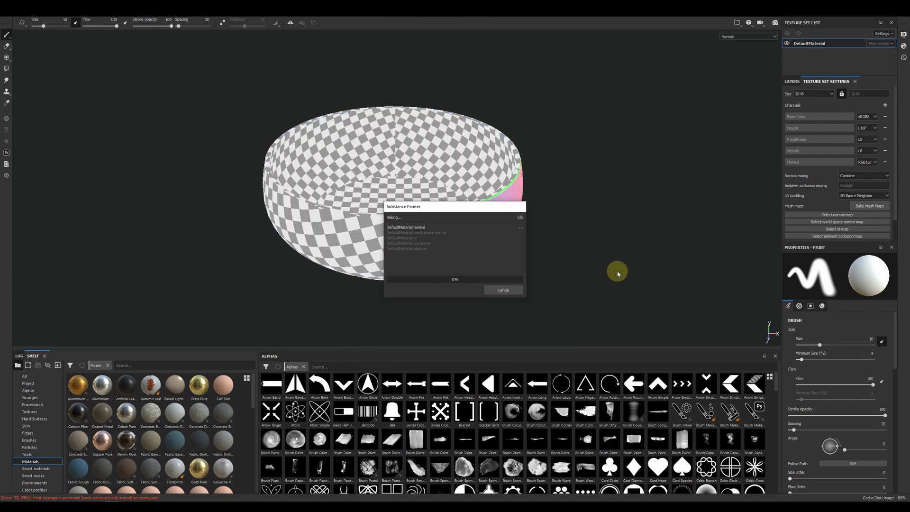
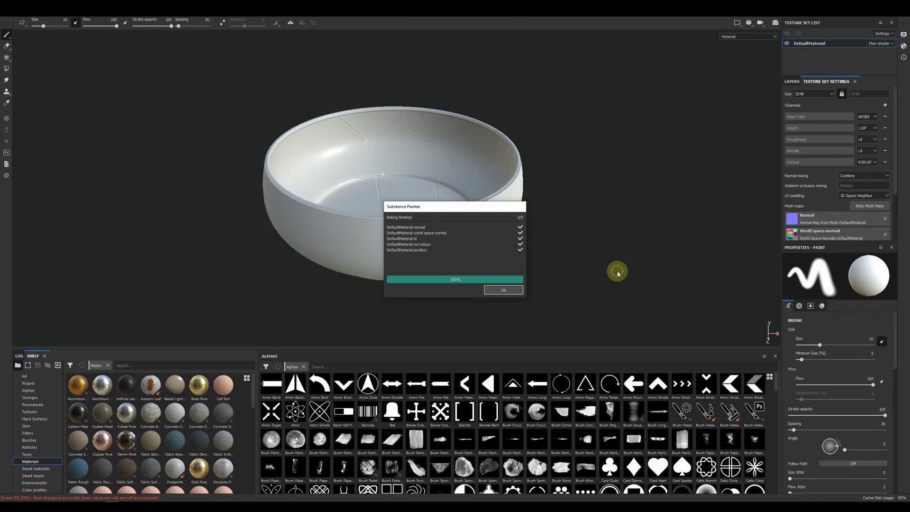
Step: Bake ambient occlusion and thickness mesh maps for the bowl
click(503, 290)
mouse_move(646, 258)
alt+mouse_down()
mouse_move(621, 215)
mouse_move(392, 167)
mouse_move(223, 226)
mouse_move(473, 264)
mouse_move(435, 242)
alt+mouse_up()
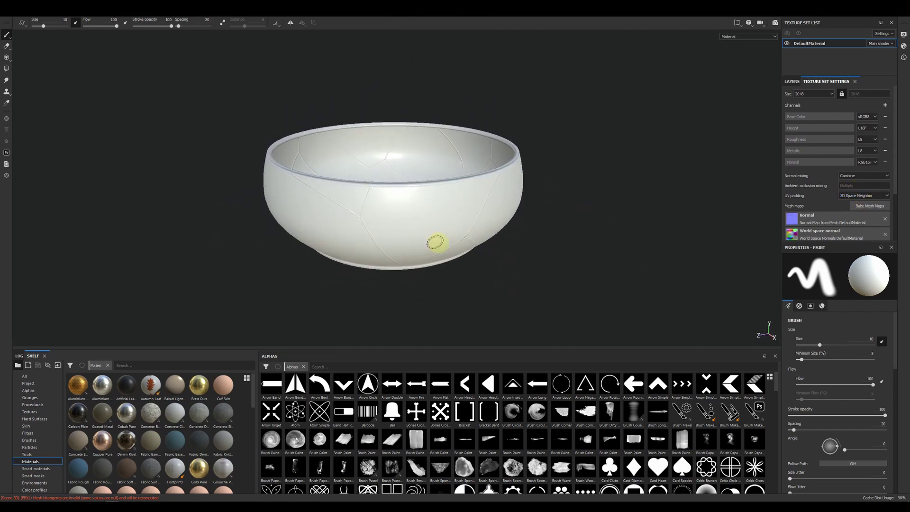
click(866, 206)
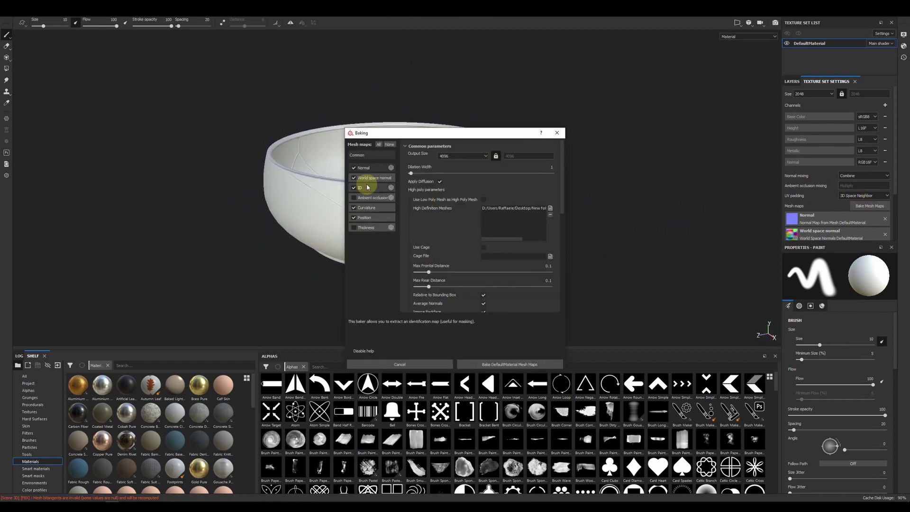
click(354, 210)
click(353, 227)
scroll(524, 272, down, 2)
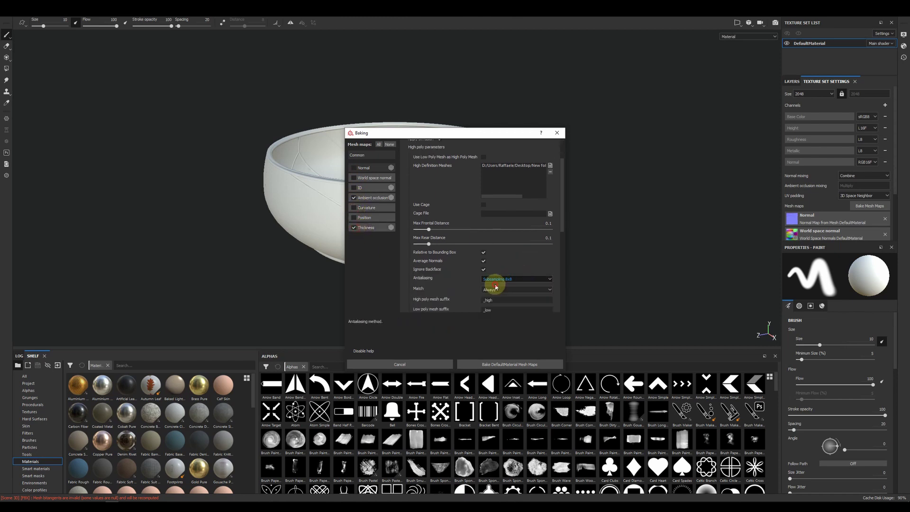
click(503, 367)
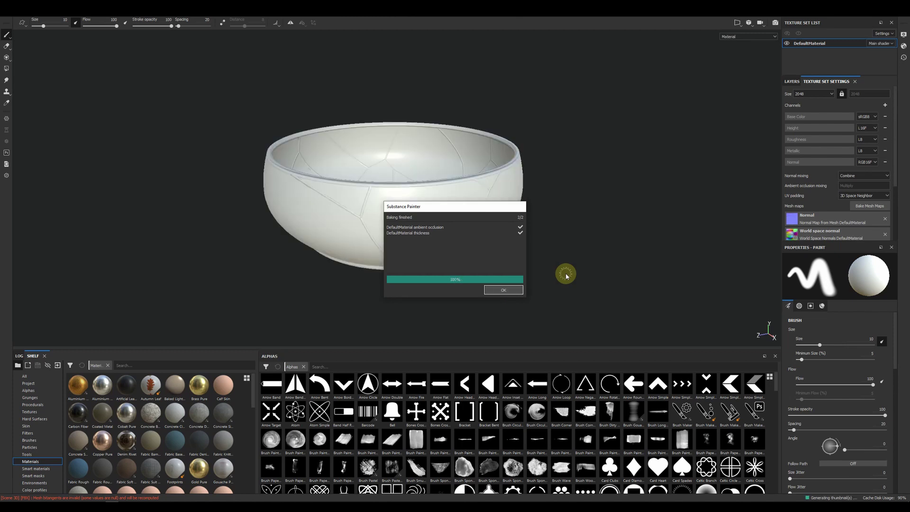
Step: Close the bake report and dismiss the baking settings without rebaking
click(519, 289)
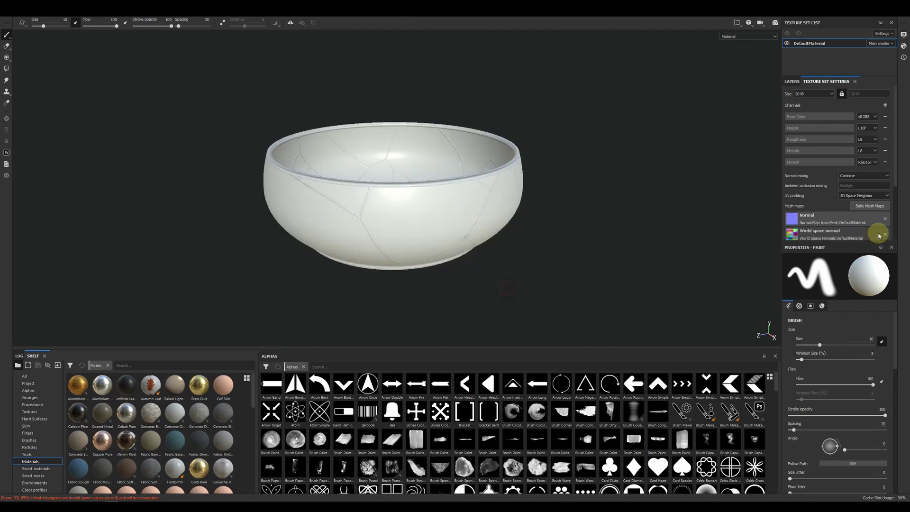
click(869, 206)
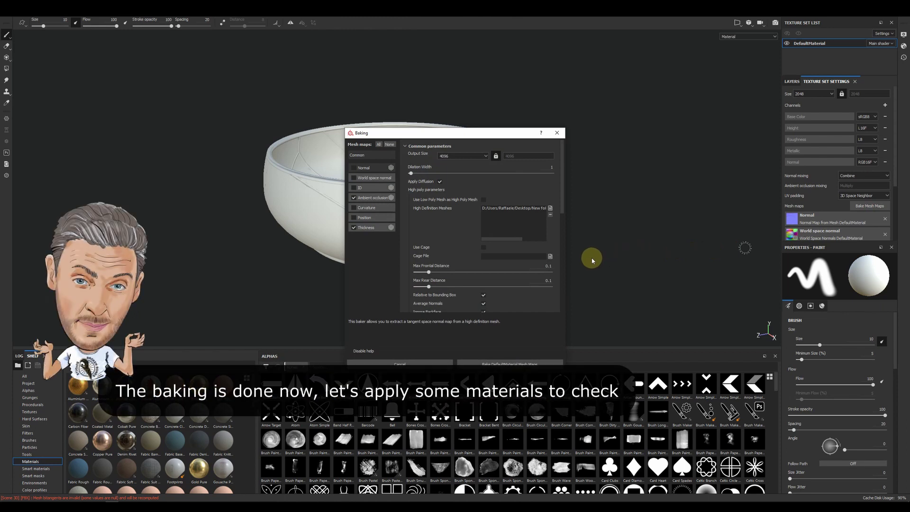
click(556, 133)
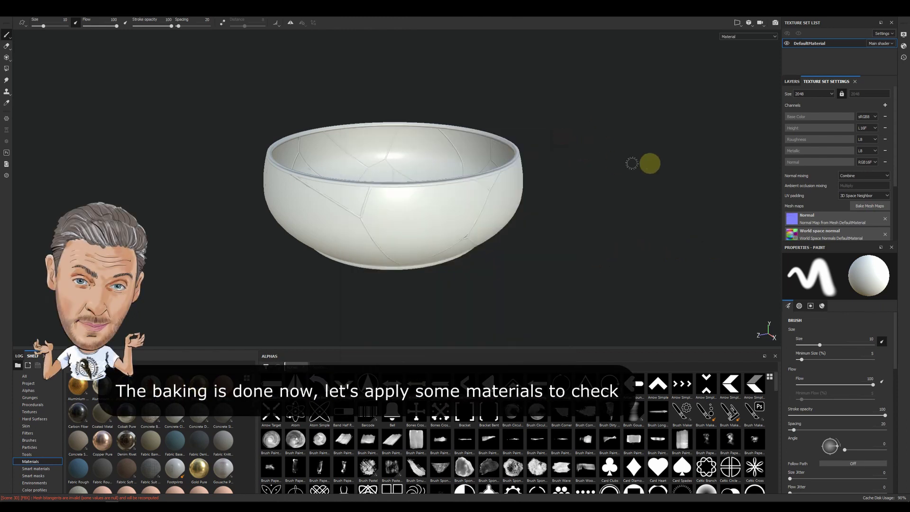
Step: Apply the Marble Verde Alpi smart material to the whole bowl
click(790, 84)
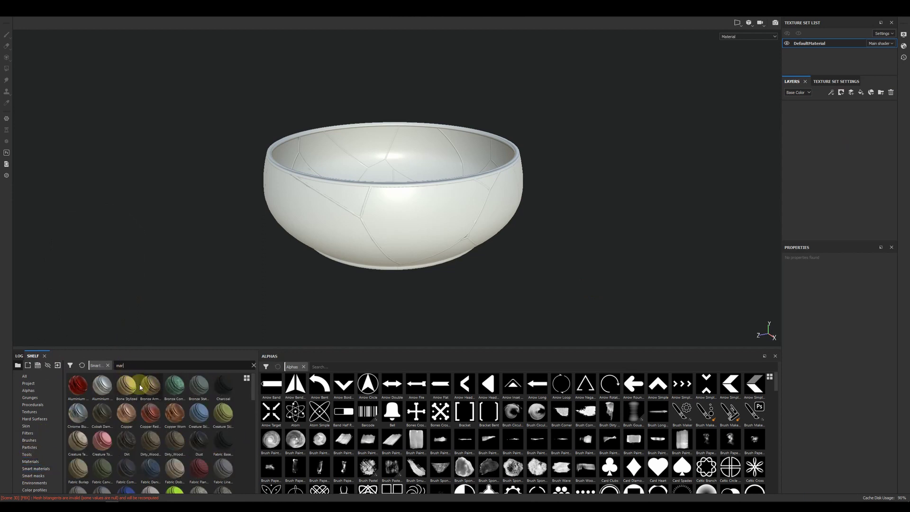
scroll(171, 417, down, 5)
scroll(175, 424, down, 5)
scroll(180, 430, down, 3)
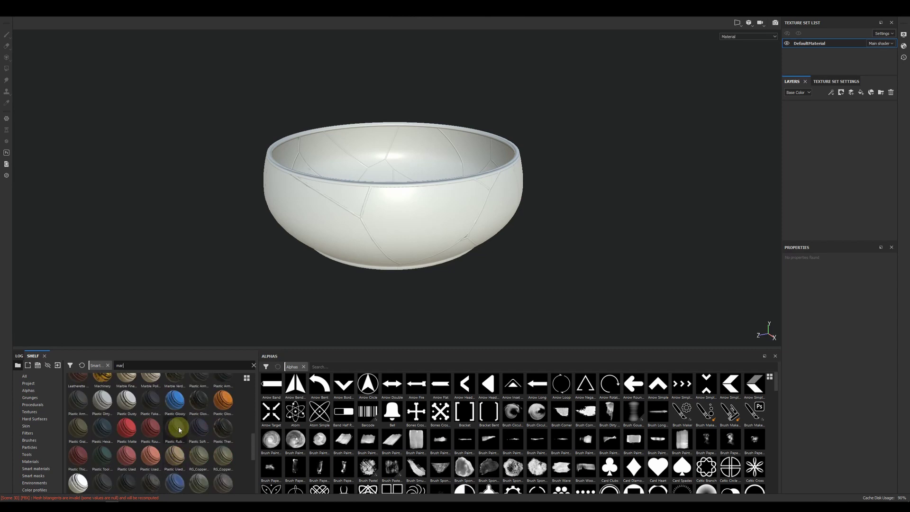
scroll(179, 430, up, 3)
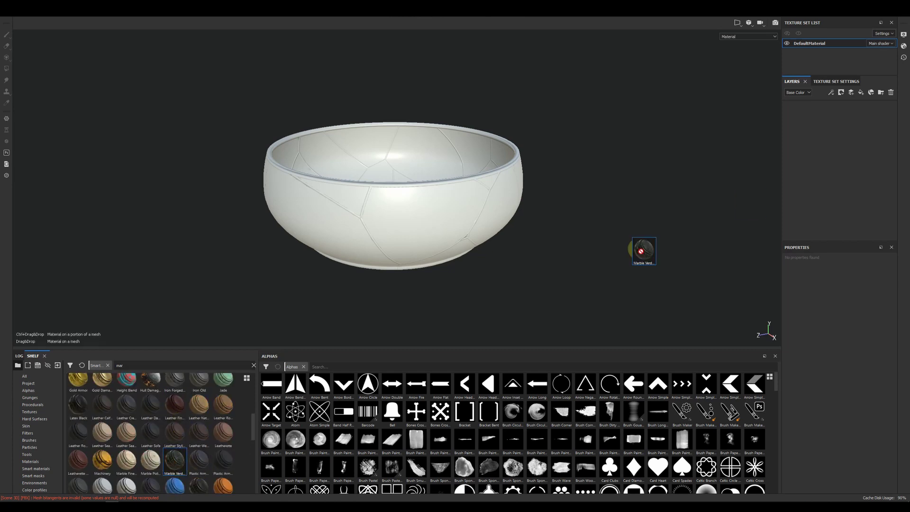
drag(182, 463, 843, 113)
mouse_move(569, 262)
alt+mouse_down()
mouse_move(562, 307)
mouse_move(575, 166)
mouse_move(488, 246)
mouse_move(510, 287)
mouse_move(468, 276)
mouse_move(574, 276)
mouse_move(536, 283)
mouse_move(553, 290)
mouse_move(628, 256)
alt+mouse_up()
Step: Add Gold Pure from the Materials shelf as a new top layer
click(30, 461)
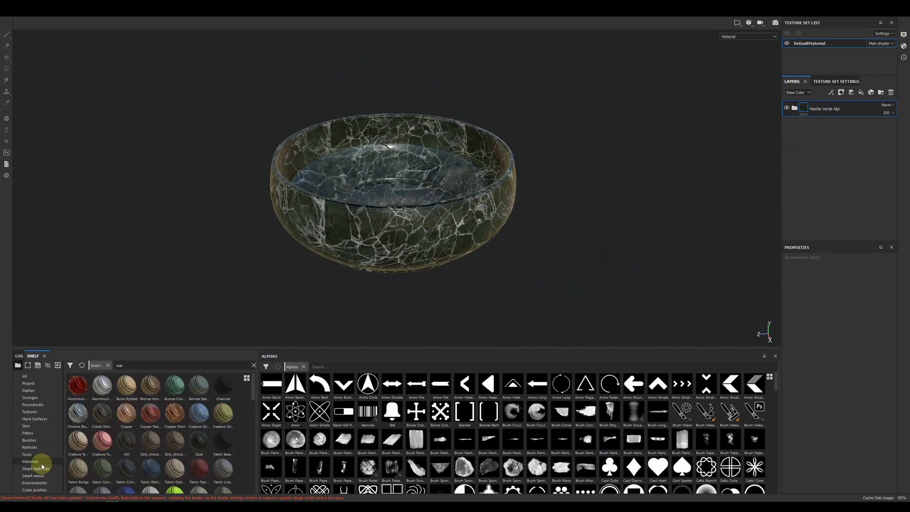
mouse_move(199, 466)
mouse_down()
mouse_move(829, 118)
mouse_move(827, 108)
mouse_up()
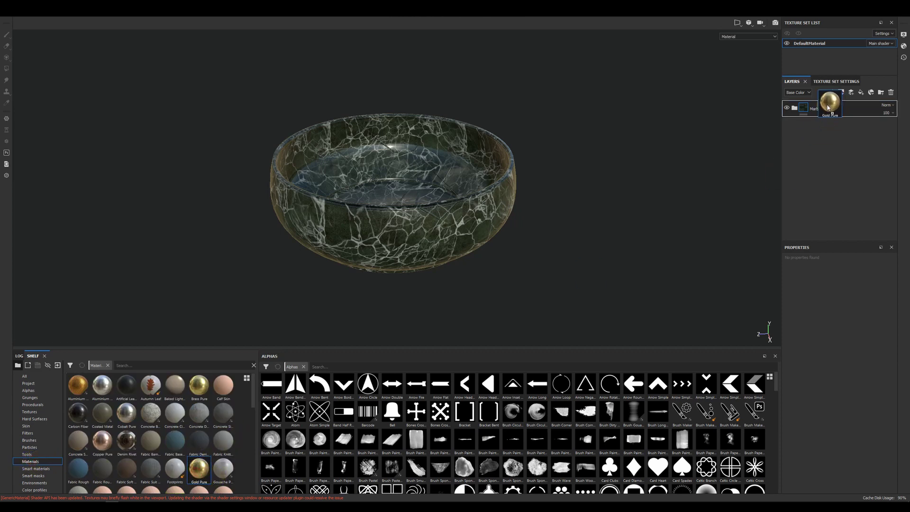
drag(821, 155, 823, 152)
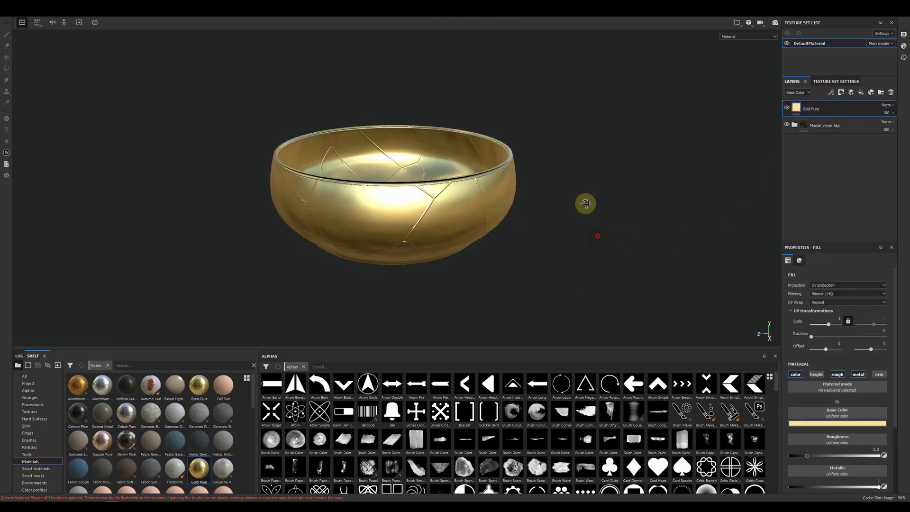
Step: Give Gold Pure a black mask with a colour selection of the cyan ID crack lines
click(841, 92)
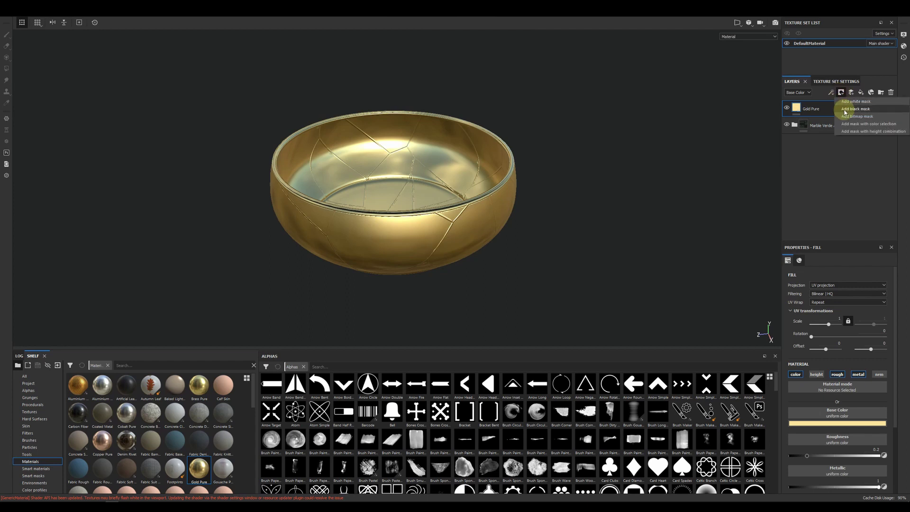
click(846, 113)
right_click(807, 107)
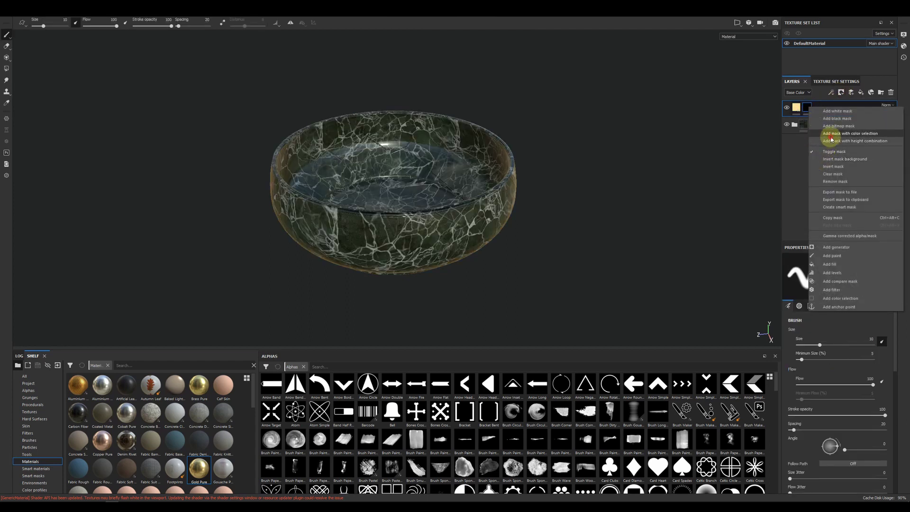
click(831, 134)
click(873, 331)
scroll(433, 205, up, 3)
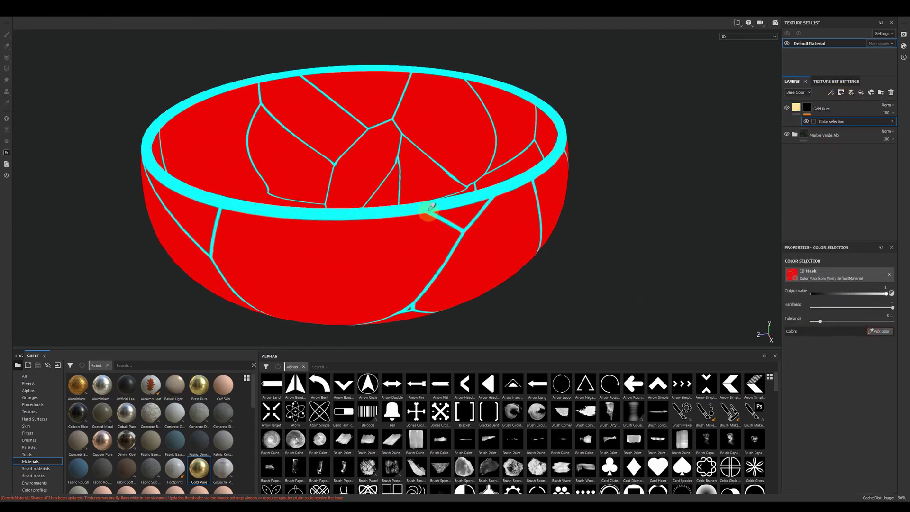
click(426, 212)
scroll(515, 284, down, 4)
mouse_move(516, 283)
alt+mouse_down()
mouse_move(596, 275)
mouse_move(569, 339)
mouse_move(572, 274)
alt+mouse_up()
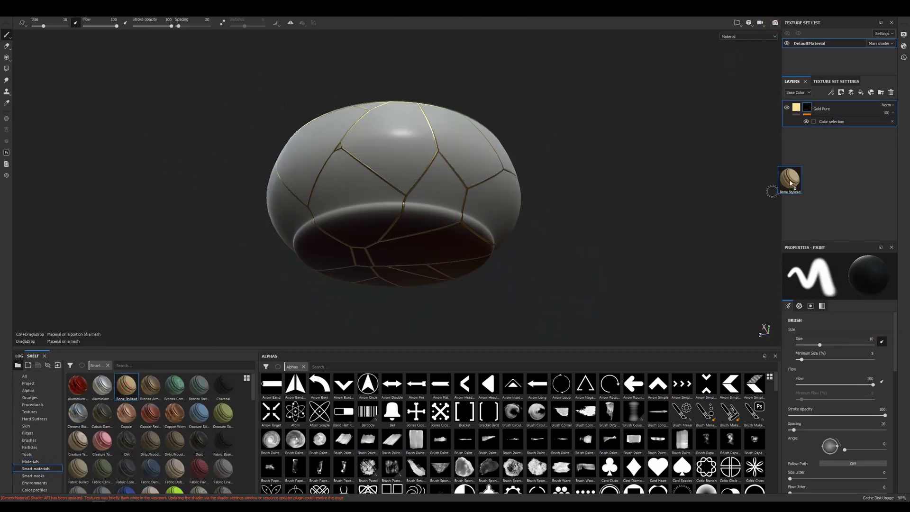
Step: Replace the trial Bone Stylized and Bronze Corroded layers with the Jade smart material
mouse_move(605, 271)
shift+right_down()
mouse_move(309, 277)
mouse_move(608, 280)
shift+right_up()
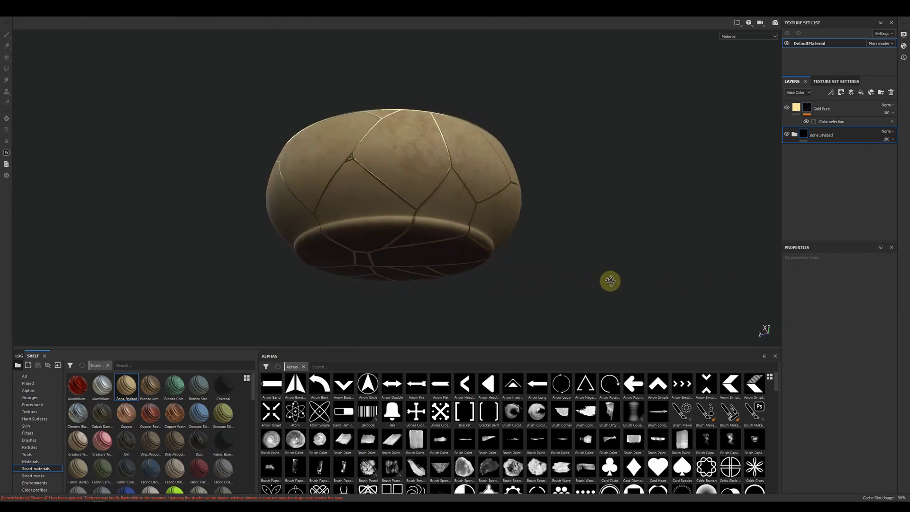
click(890, 92)
mouse_move(174, 384)
mouse_down()
mouse_move(197, 386)
mouse_move(861, 180)
mouse_up()
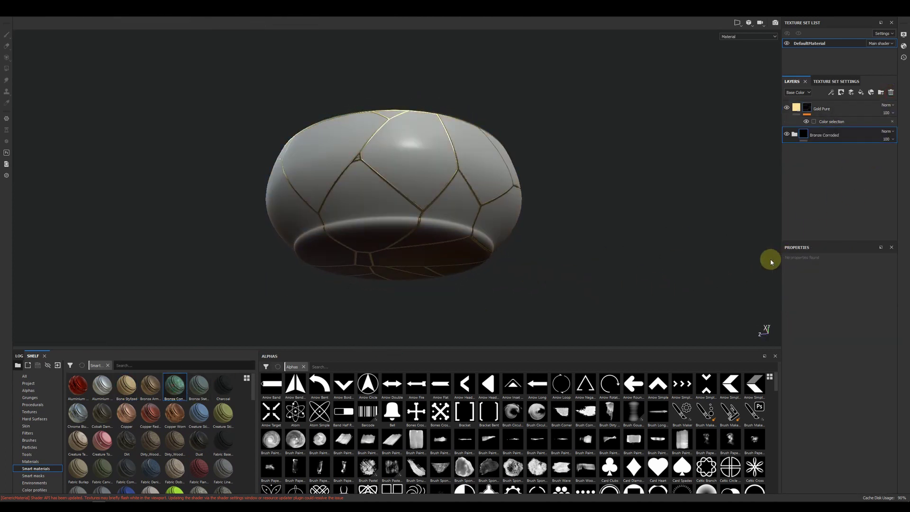
click(890, 93)
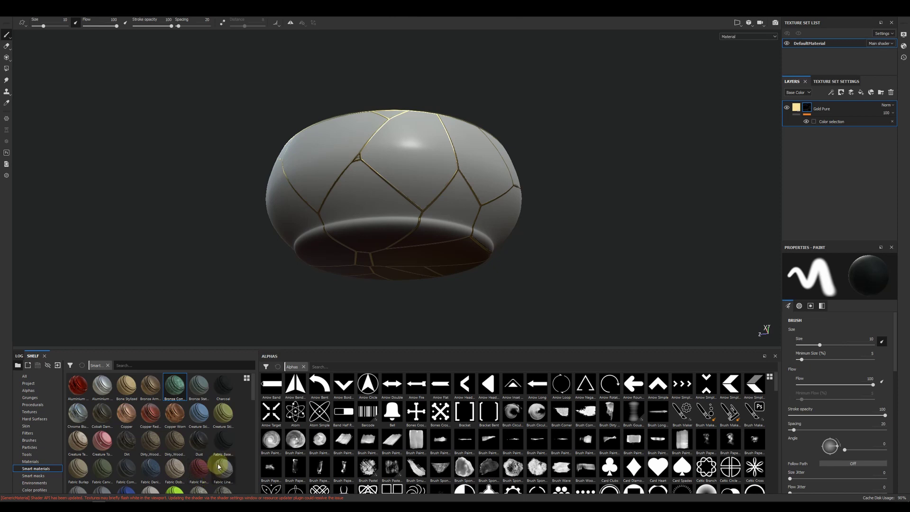
scroll(203, 450, down, 3)
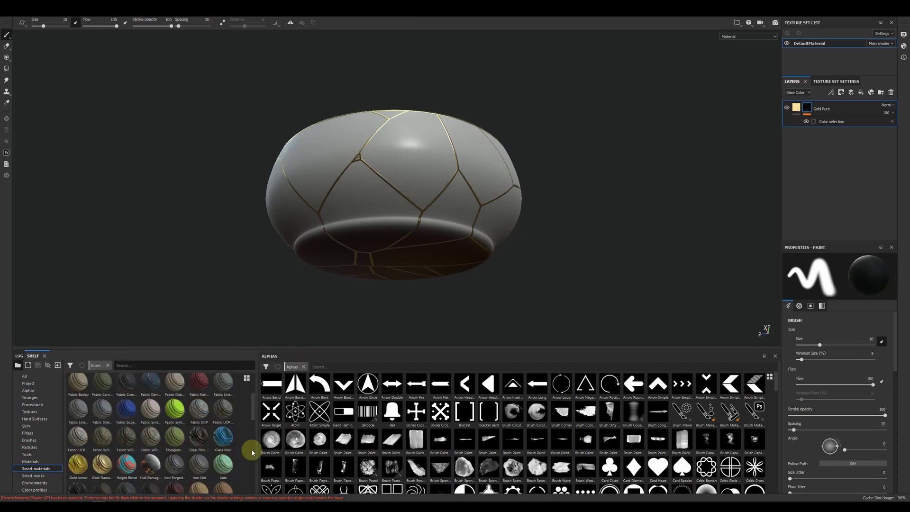
drag(223, 465, 872, 176)
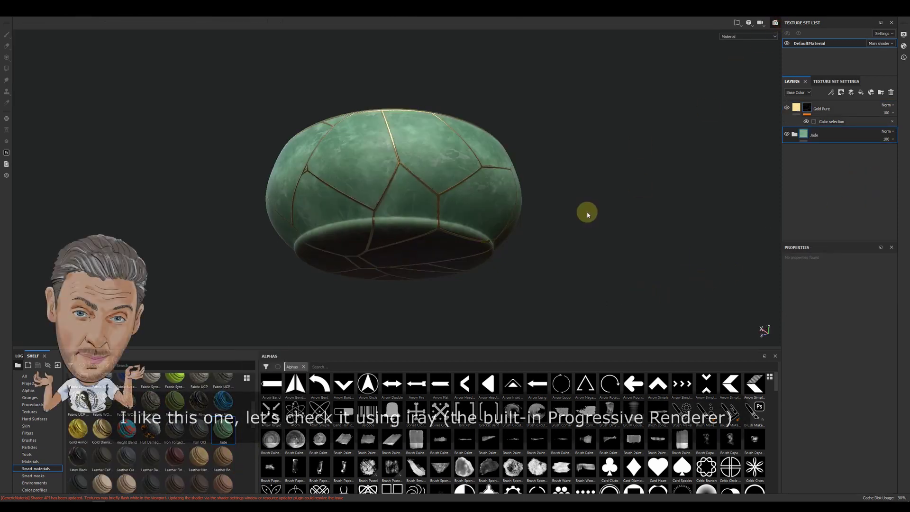
Step: Switch the viewport to the Iray renderer with F10, looking down into the bowl
key(F10)
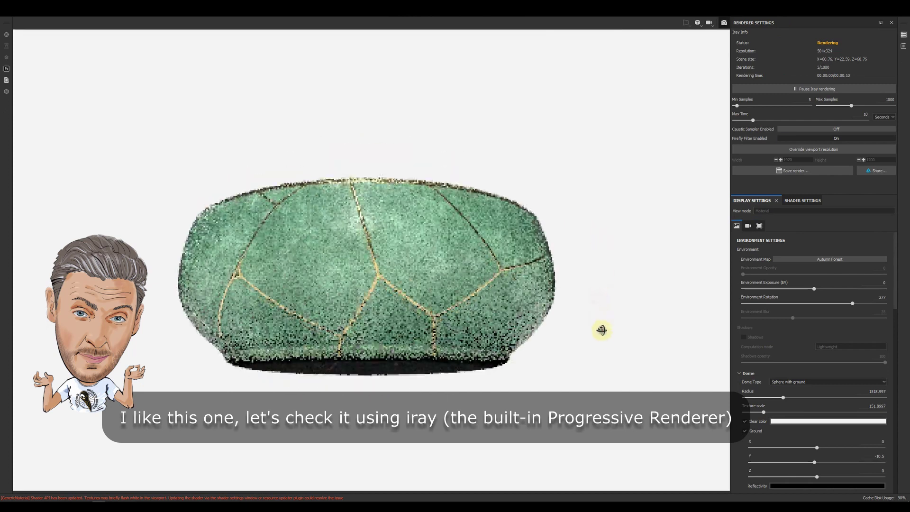
alt+drag(601, 331, 609, 386)
scroll(609, 270, down, 3)
scroll(506, 311, down, 2)
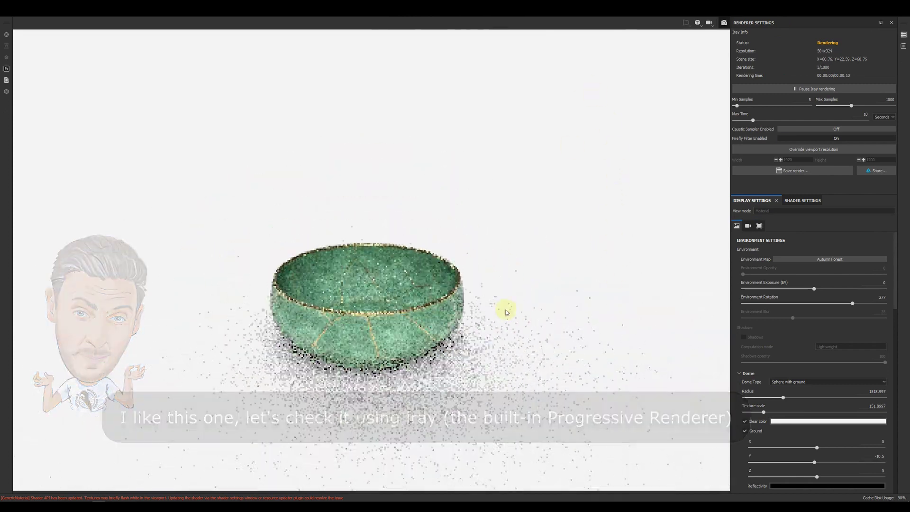
Step: Frame the bowl from the side, rotate the environment lighting for a shadow, and zoom out
alt+drag(508, 291, 544, 404)
alt+right_drag(561, 386, 561, 449)
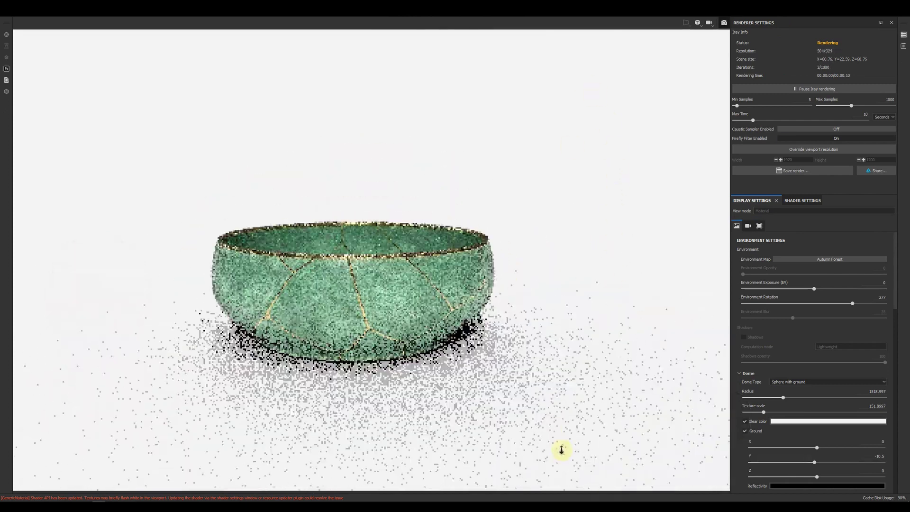
alt+drag(561, 450, 528, 431)
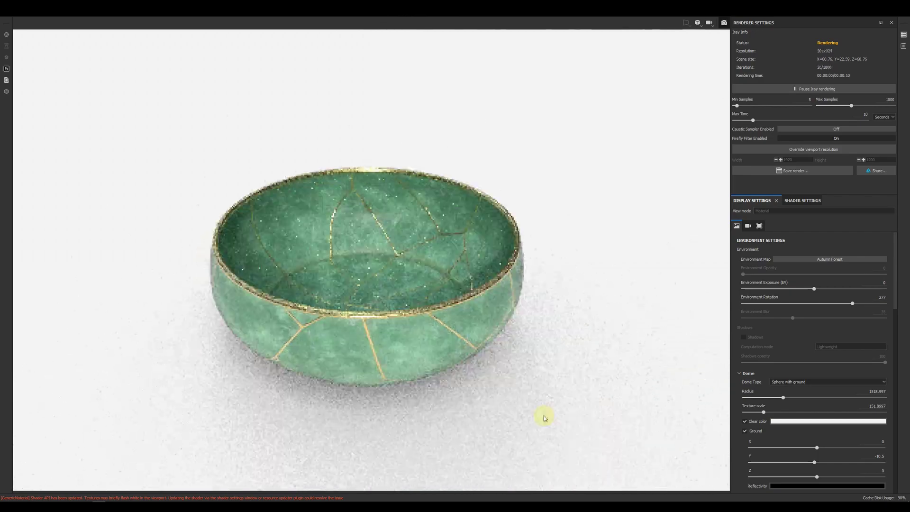
mouse_move(594, 363)
shift+right_down()
mouse_move(512, 368)
mouse_move(556, 361)
mouse_move(538, 369)
mouse_move(587, 386)
mouse_move(582, 392)
shift+right_up()
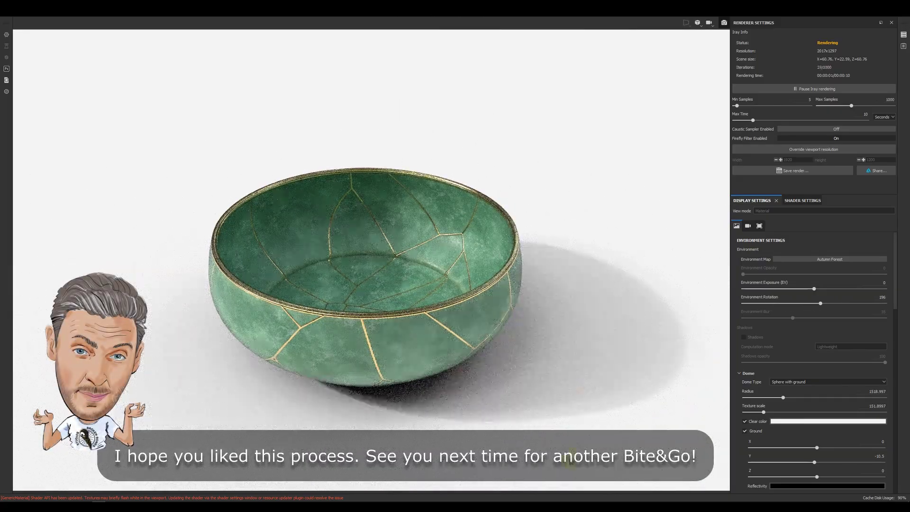
mouse_move(479, 370)
alt+right_down()
mouse_move(463, 308)
mouse_move(403, 250)
alt+right_up()
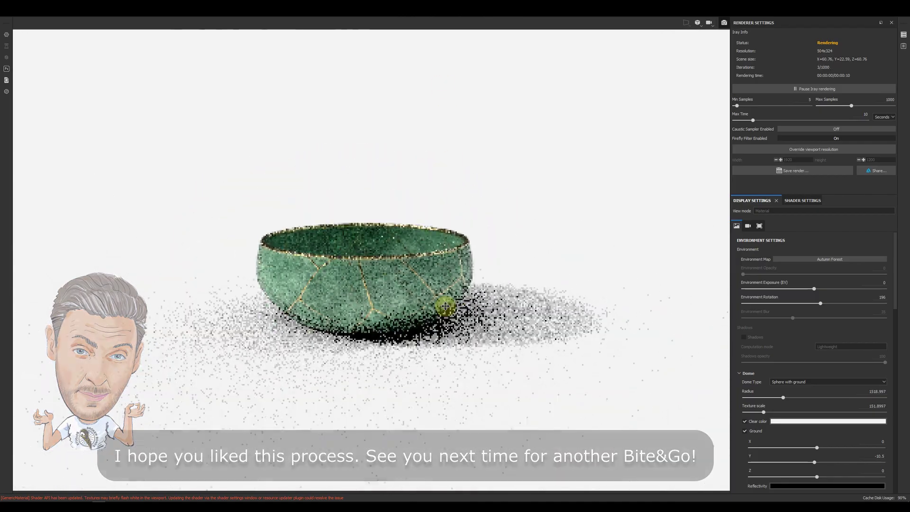